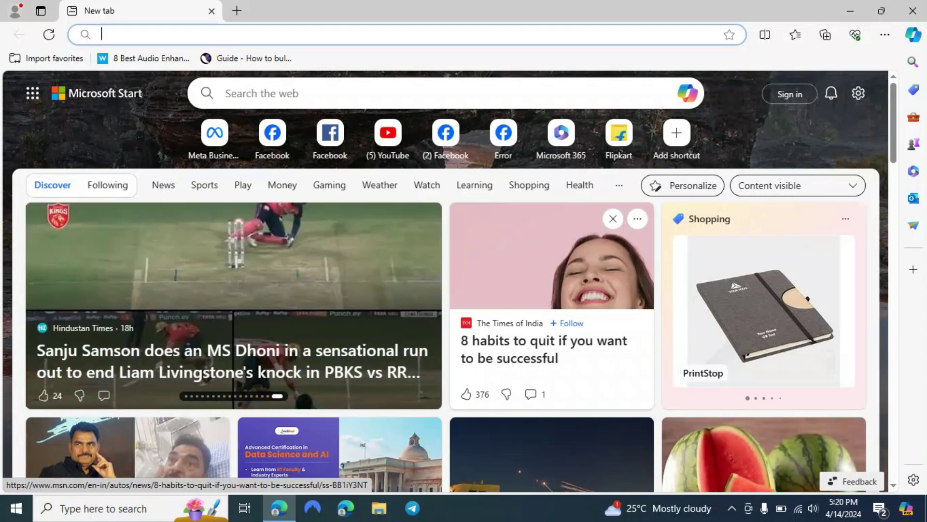
- Search the web for INCOGNITION, open the Incogniton website from the results, and close the search results
type("in")
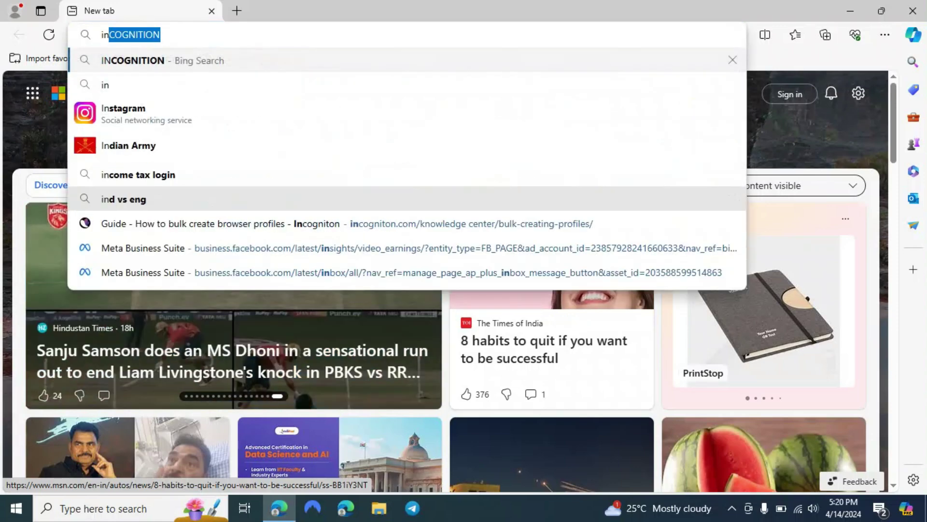
type("coGNITION")
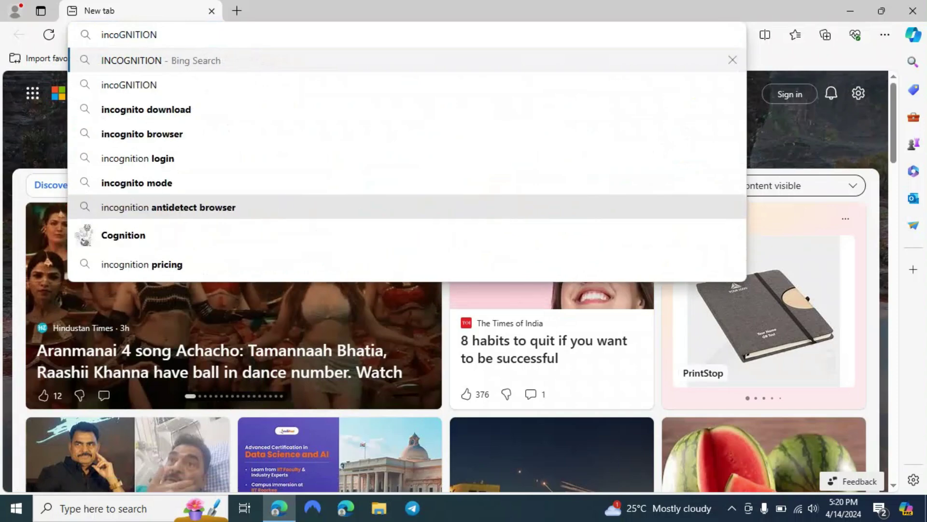
key("Return")
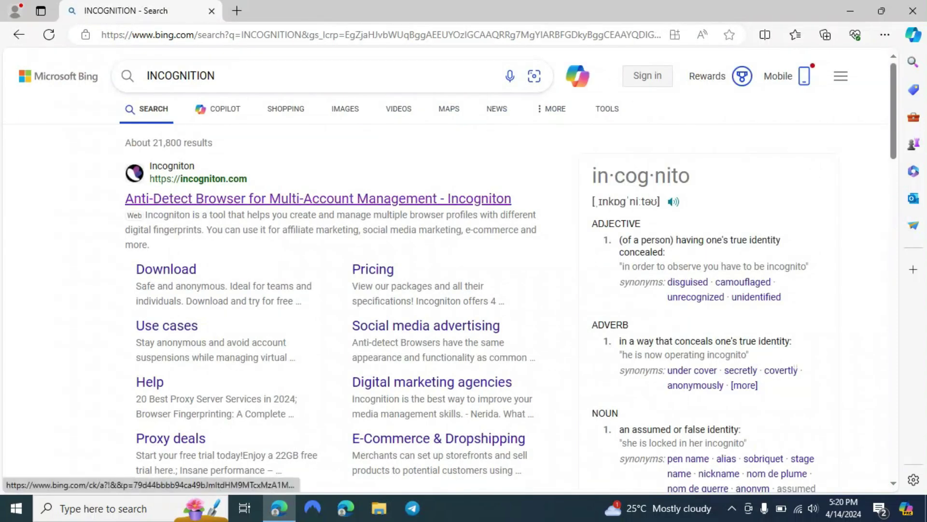
left_click(497, 199)
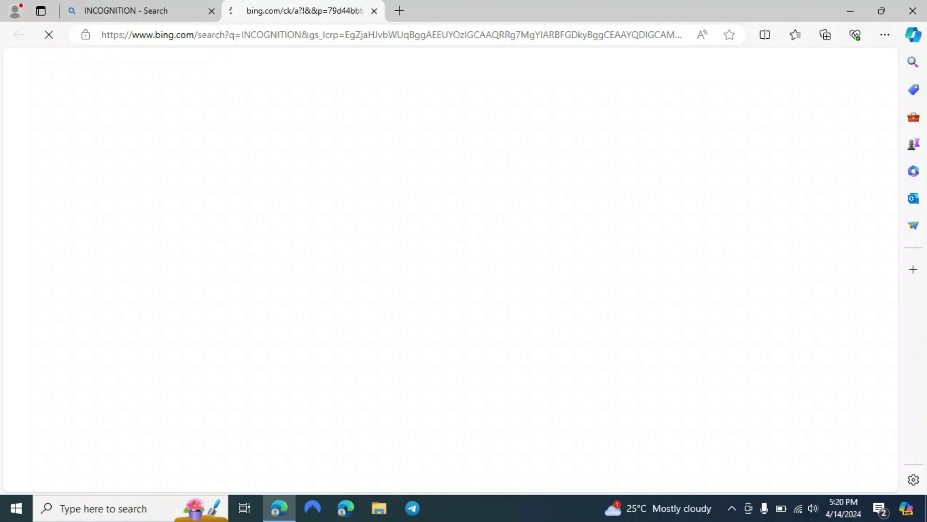
left_click(211, 11)
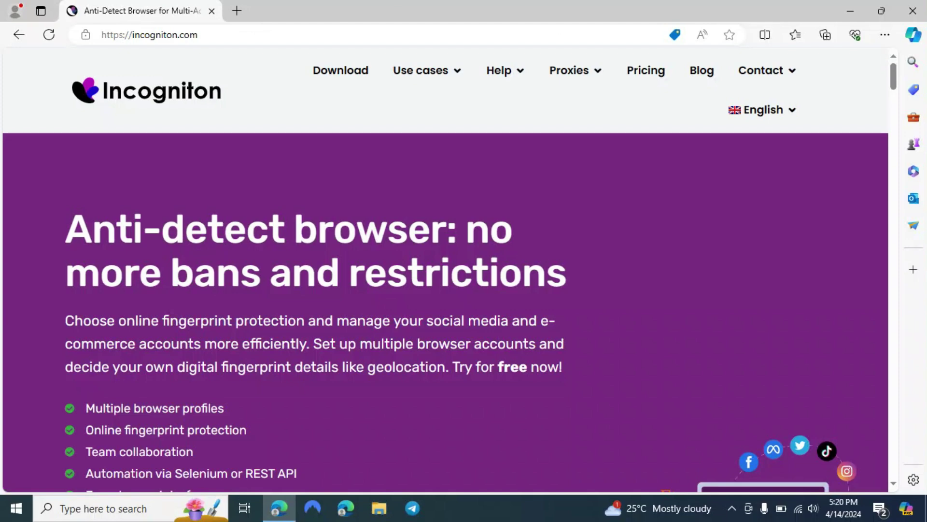
- Open the Incogniton download page and find the Windows download
left_click(341, 70)
scroll(446, 270, "down", 1)
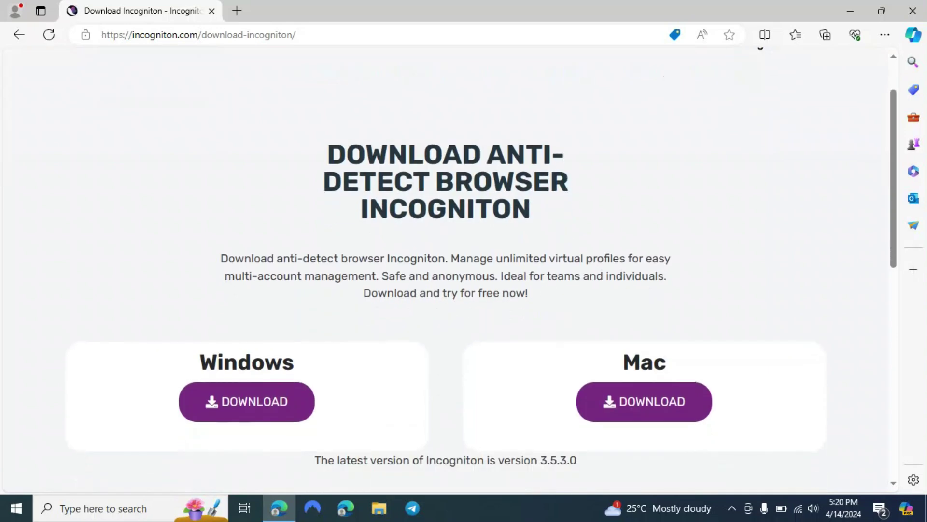
left_click_drag(199, 363, 266, 362)
left_click(266, 362)
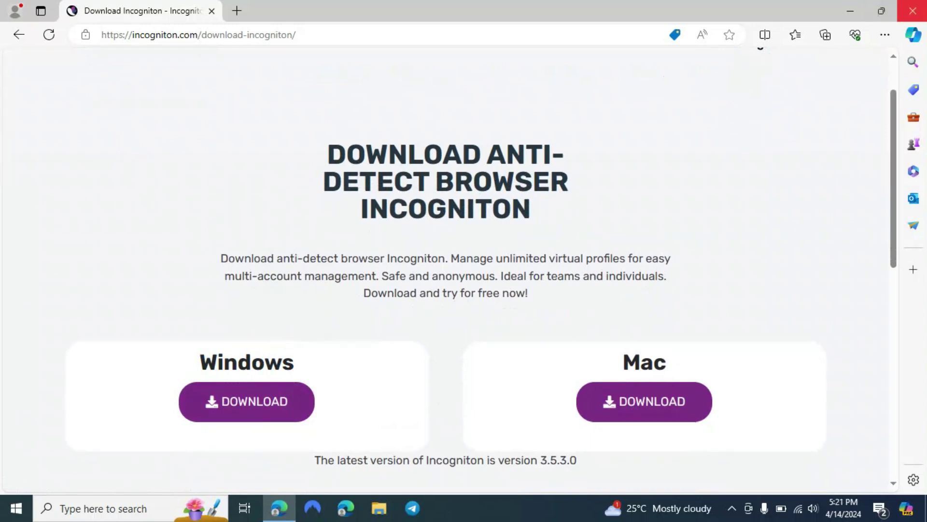
- Close the browser and launch the installed Incogniton desktop application
left_click(912, 11)
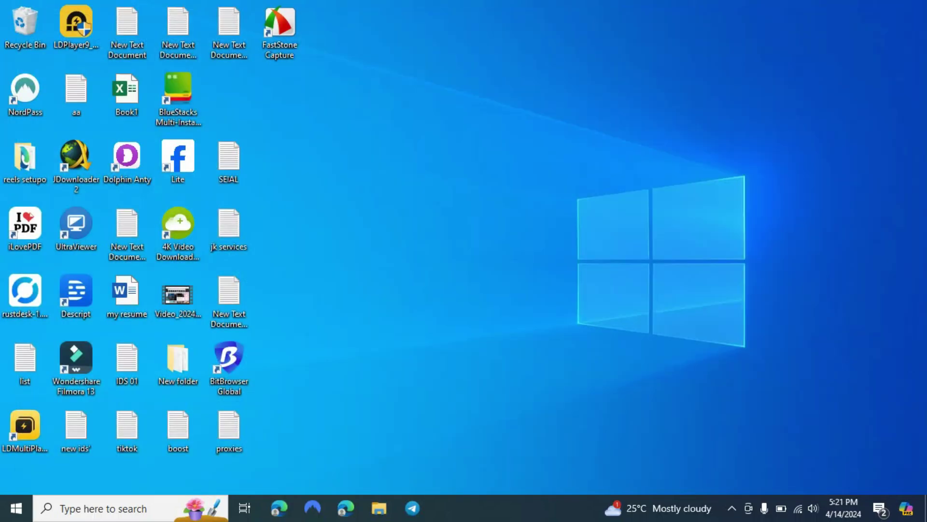
left_click(133, 509)
type("inc")
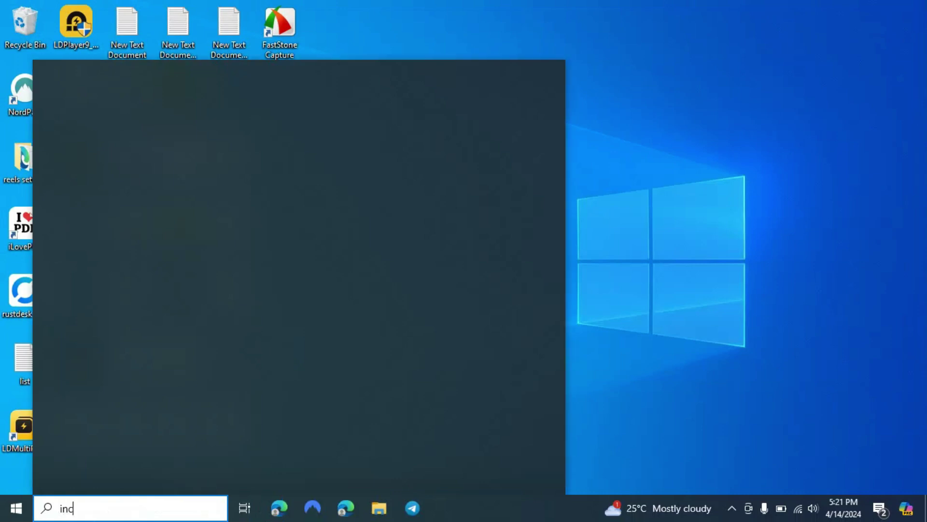
type("o")
key("Return")
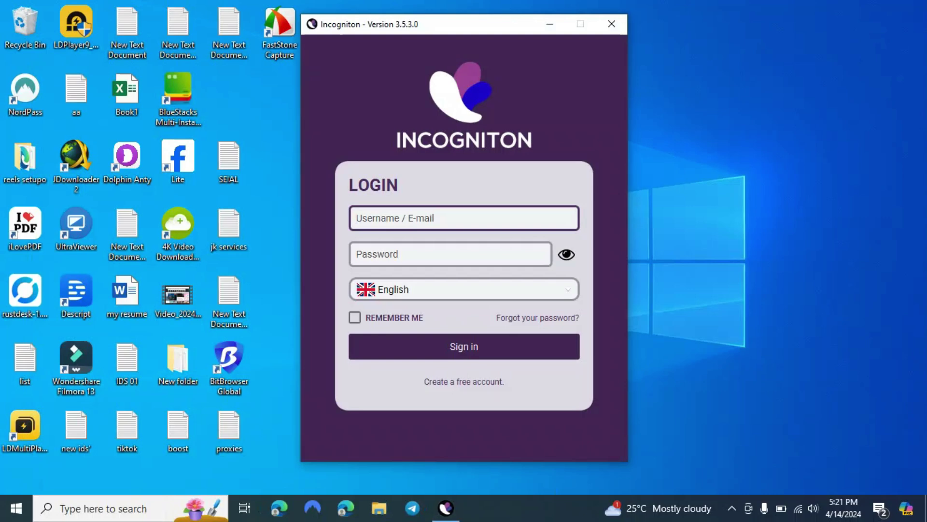
- Open the free account creation page and compare the Starter, Entrepreneur, Professional and Multinational packages
left_click(464, 381)
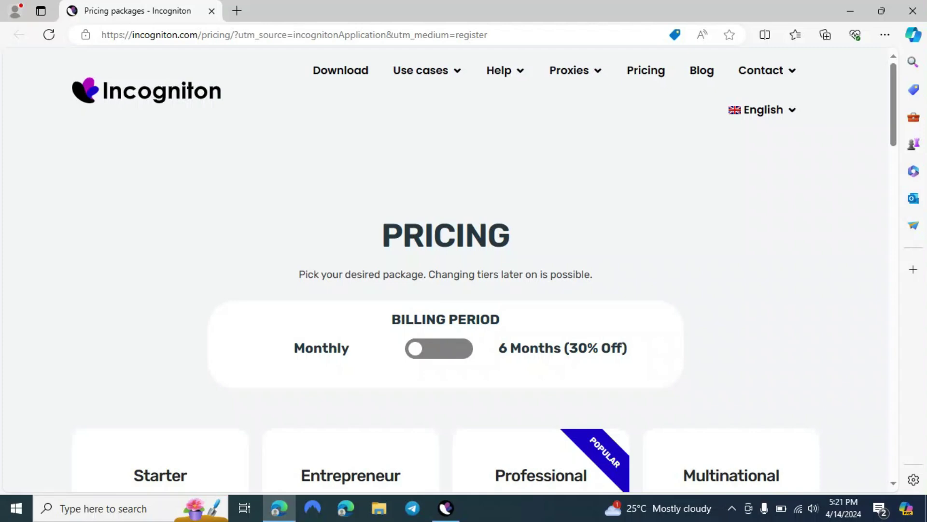
scroll(446, 269, "down", 1)
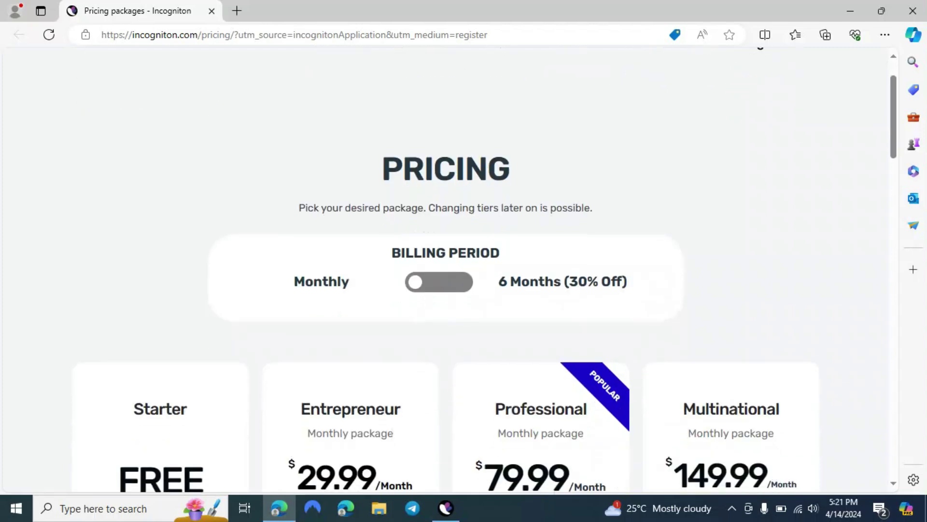
scroll(445, 269, "up", 1)
left_click_drag(382, 235, 512, 237)
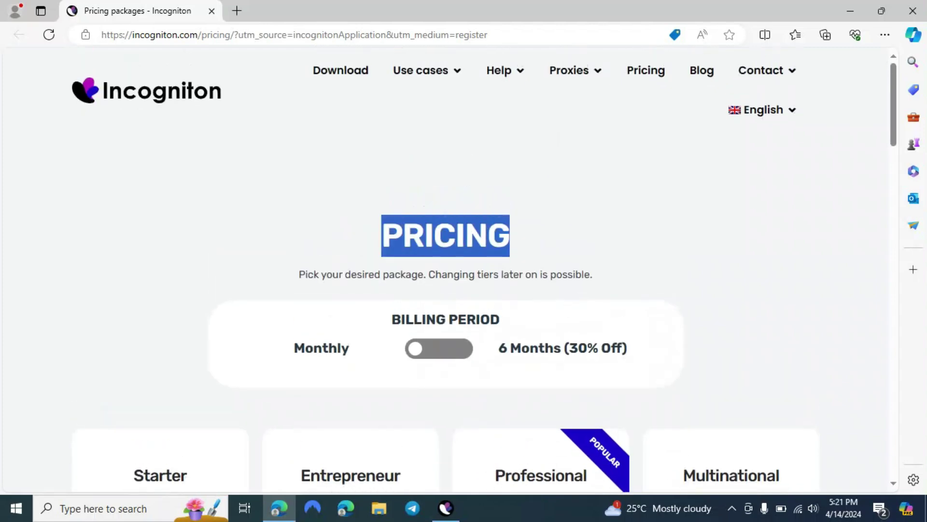
left_click(527, 237)
scroll(527, 237, "down", 3)
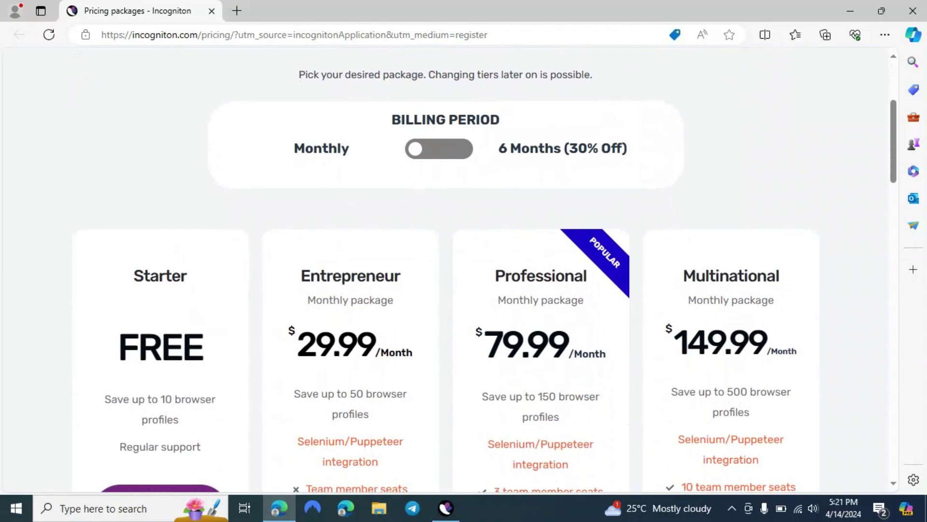
scroll(483, 278, "down", 3)
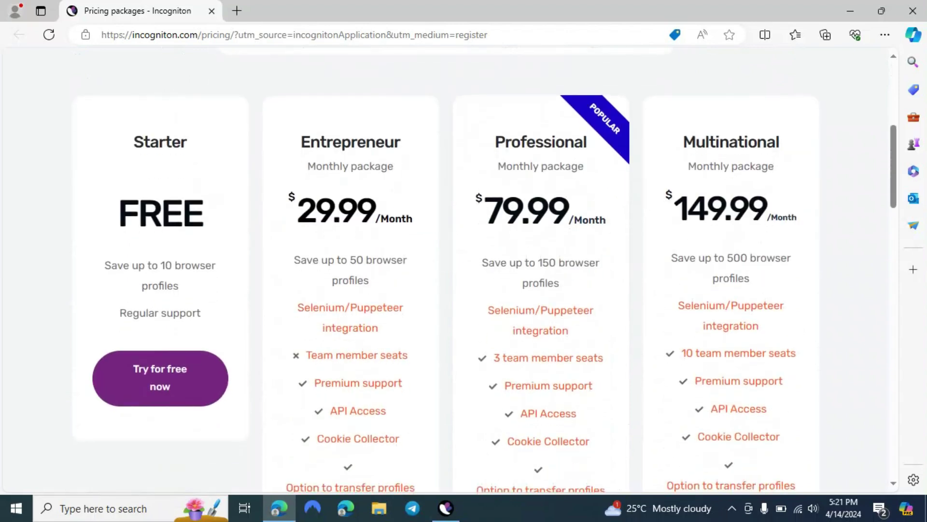
left_click_drag(147, 266, 212, 266)
left_click(227, 265)
scroll(464, 271, "down", 2)
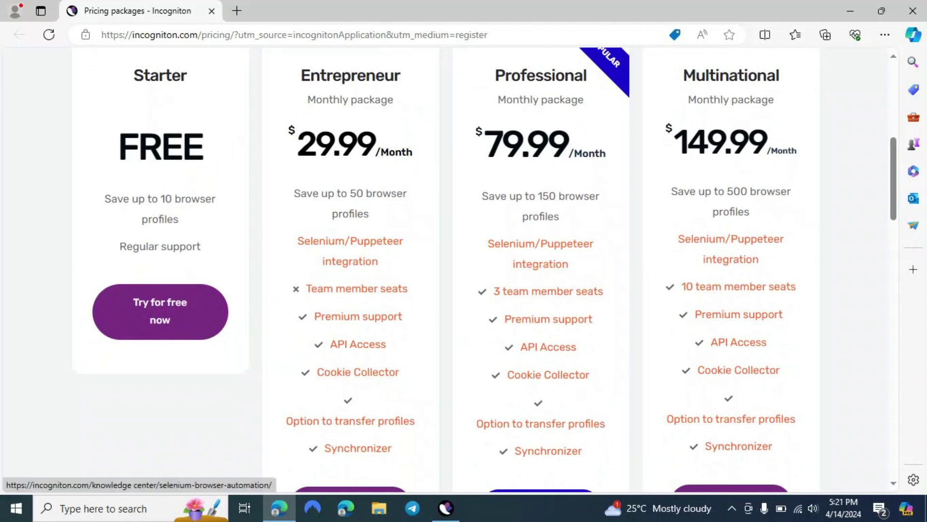
scroll(464, 270, "up", 2)
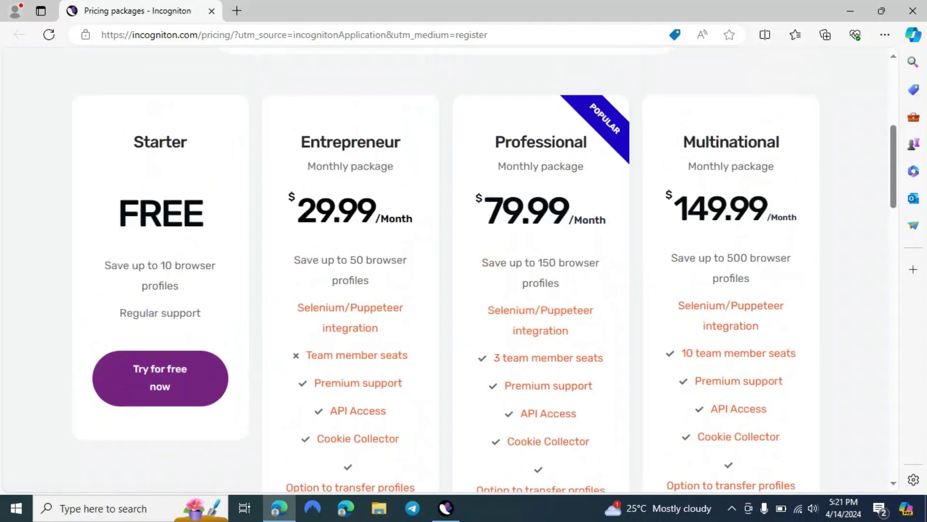
left_click_drag(495, 142, 587, 142)
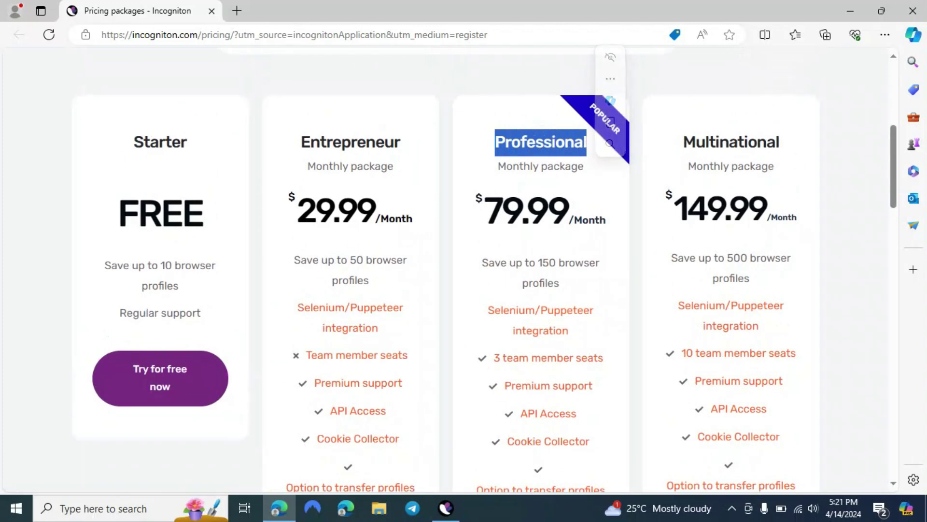
scroll(464, 270, "down", 3)
scroll(464, 270, "up", 3)
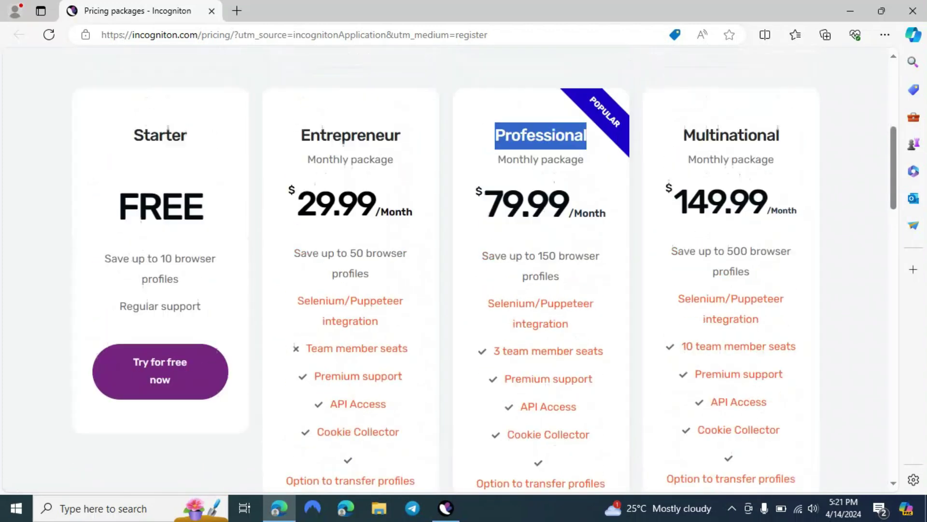
- Choose the free Starter package and proceed to checkout from the cart
left_click(160, 378)
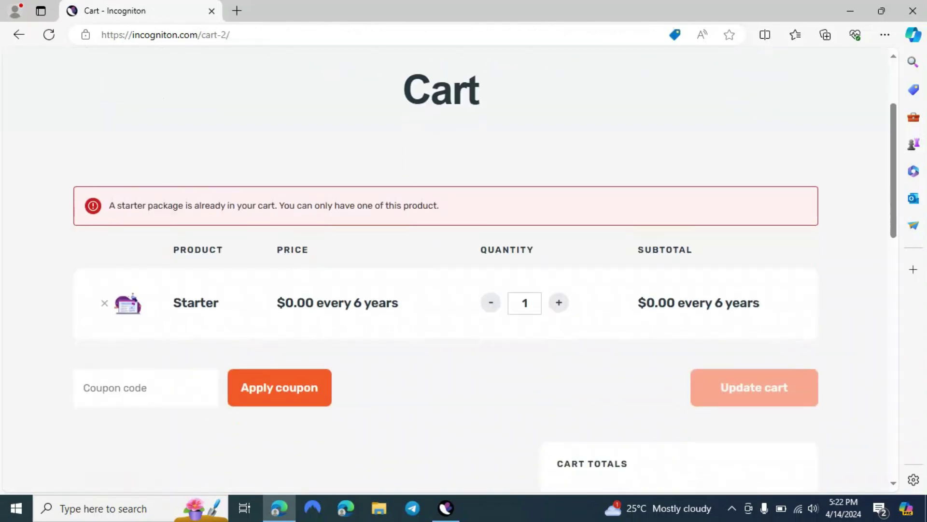
scroll(445, 270, "down", 5)
scroll(679, 338, "down", 2)
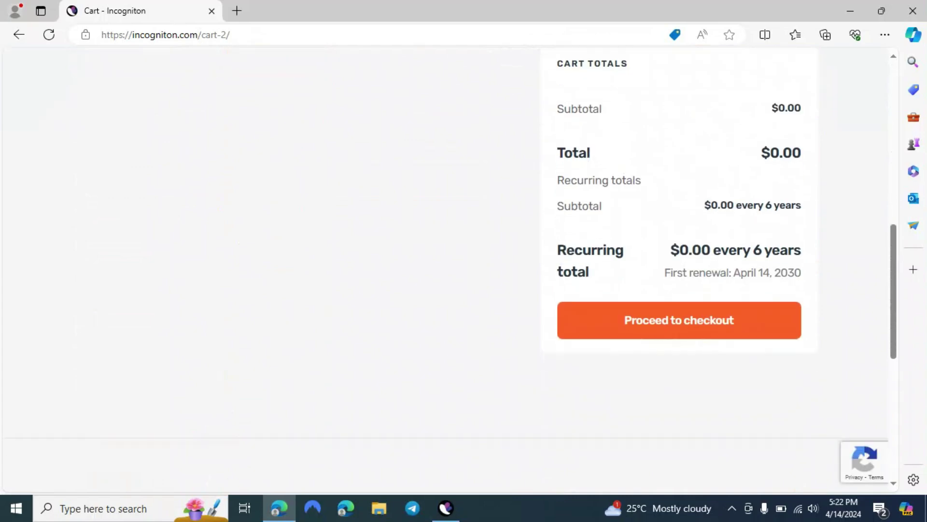
left_click(679, 321)
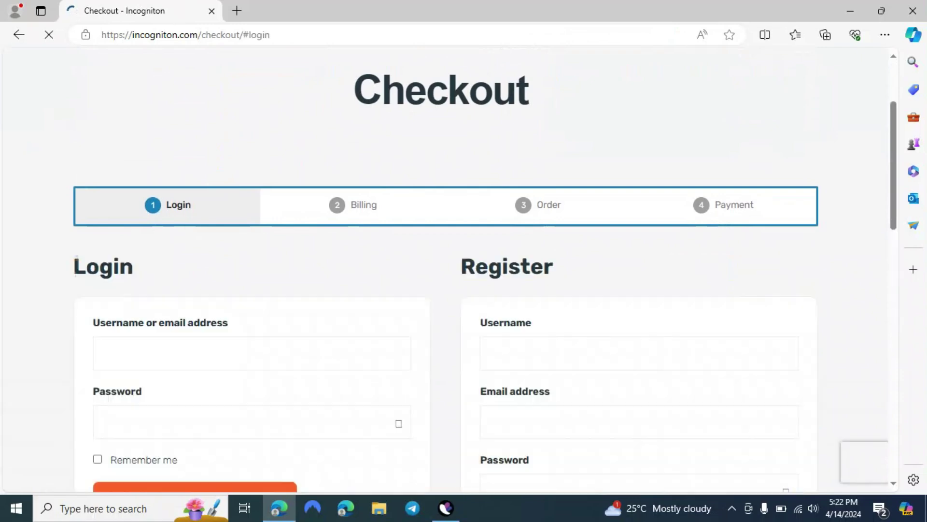
- Examine the registration form's username, email, password and terms fields, and close the browser without registering
scroll(445, 271, "down", 3)
left_click(639, 220)
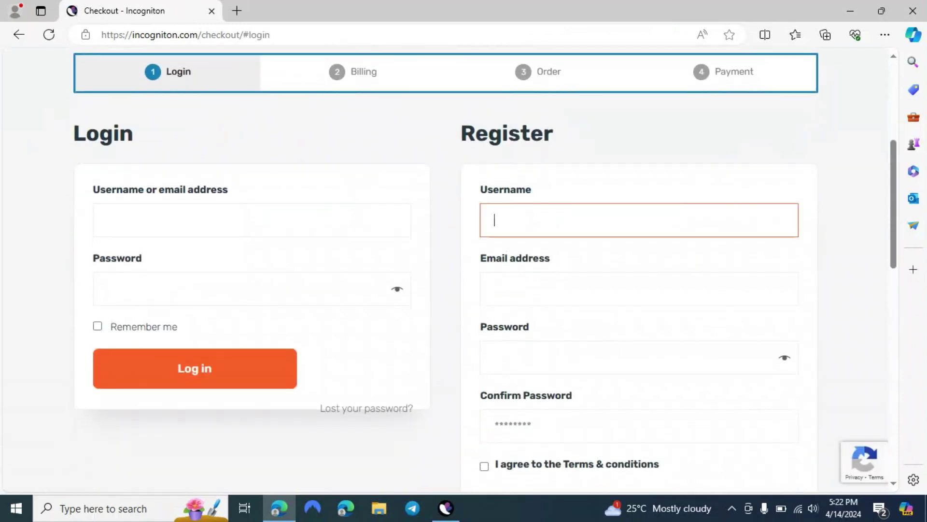
type("ff4")
key("BackSpace")
key("BackSpace")
key("BackSpace")
left_click(494, 290)
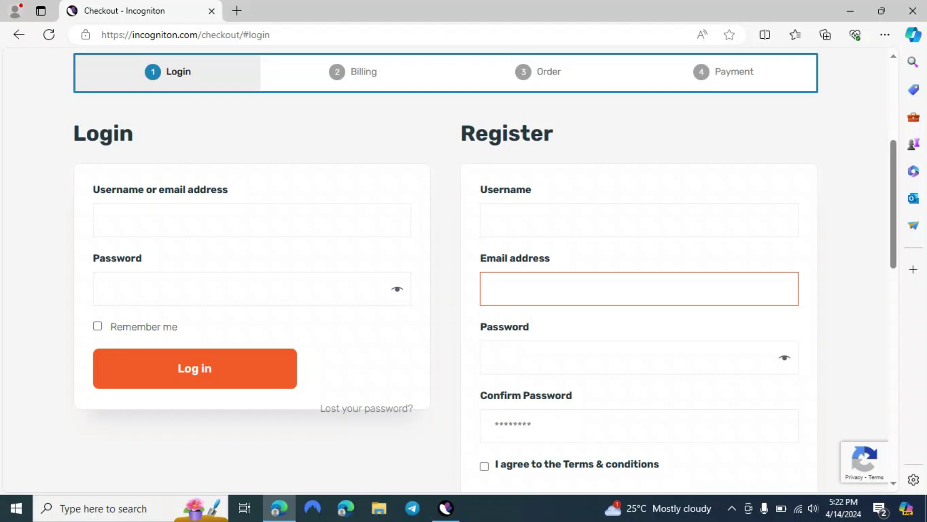
scroll(464, 270, "down", 5)
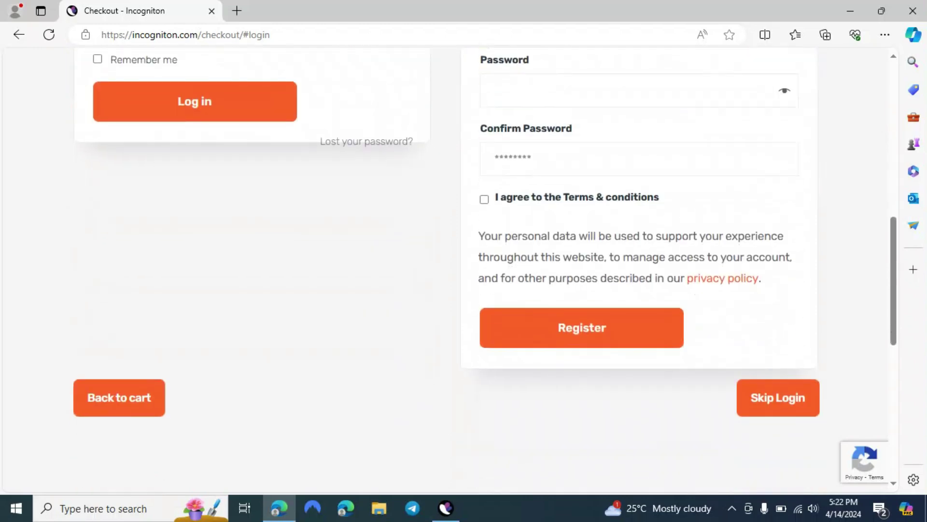
left_click(913, 11)
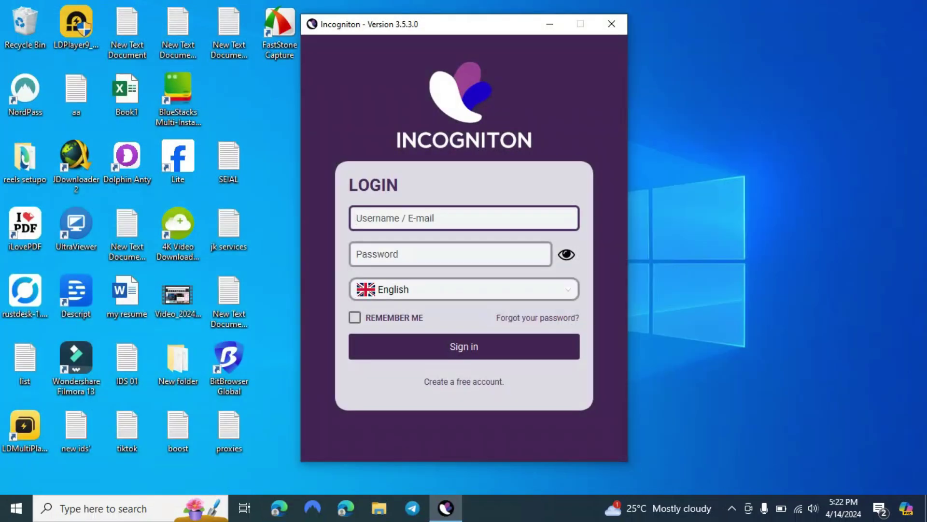
- Sign in to Incogniton with the account username and password, with Remember Me enabled
type("ja")
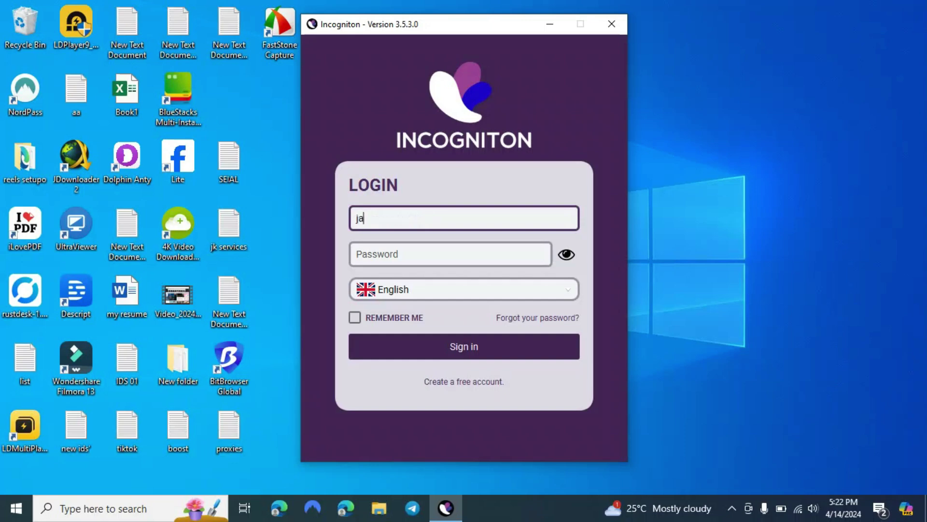
type("spreet594")
key("Tab")
type("•••••••••")
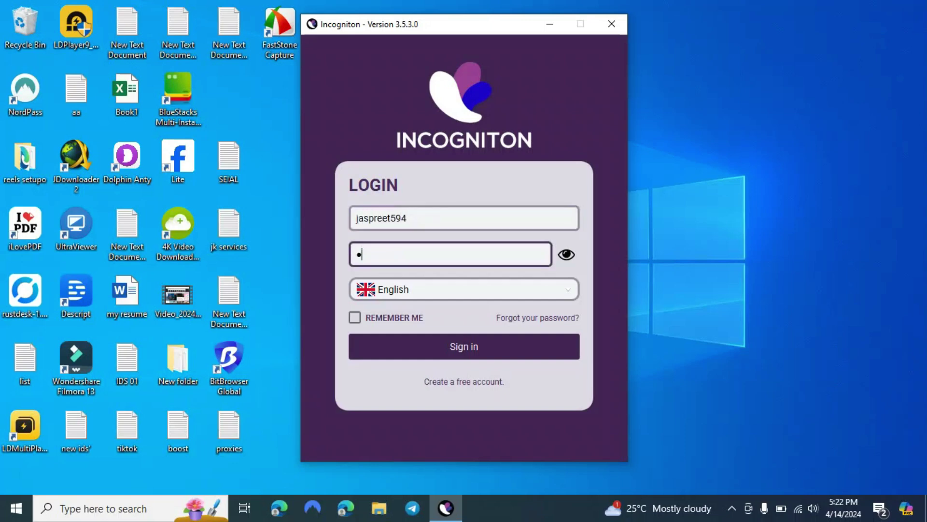
type("•••")
left_click(355, 317)
left_click(464, 346)
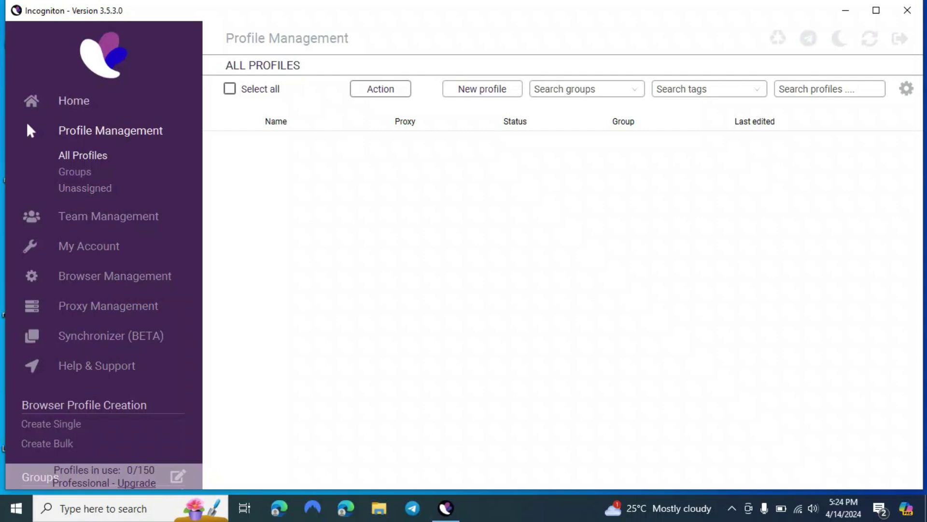
- View the Home page, return to profile management, and start a new browser profile
left_click(74, 101)
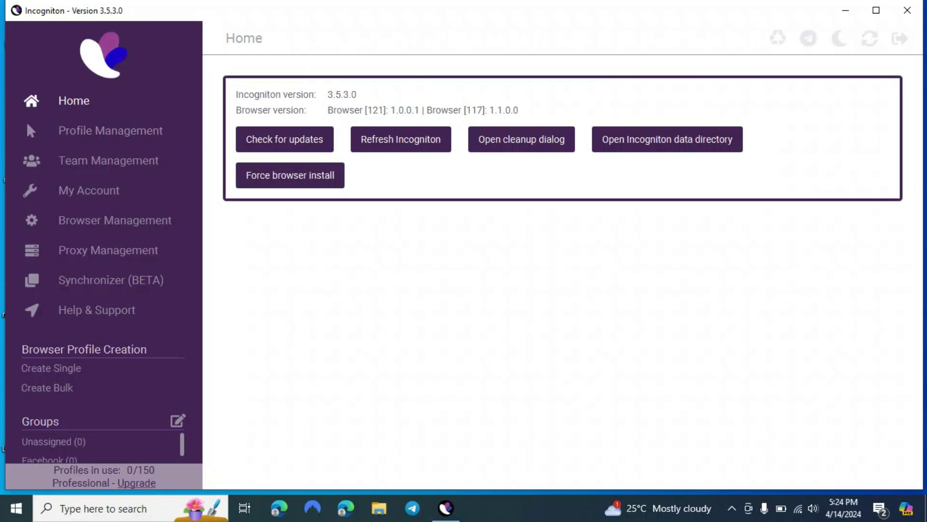
left_click(27, 121)
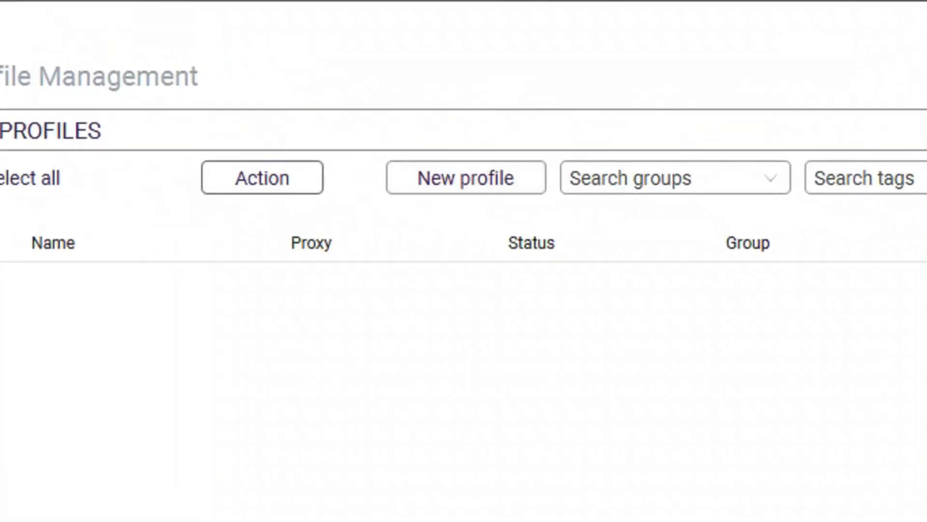
left_click(466, 178)
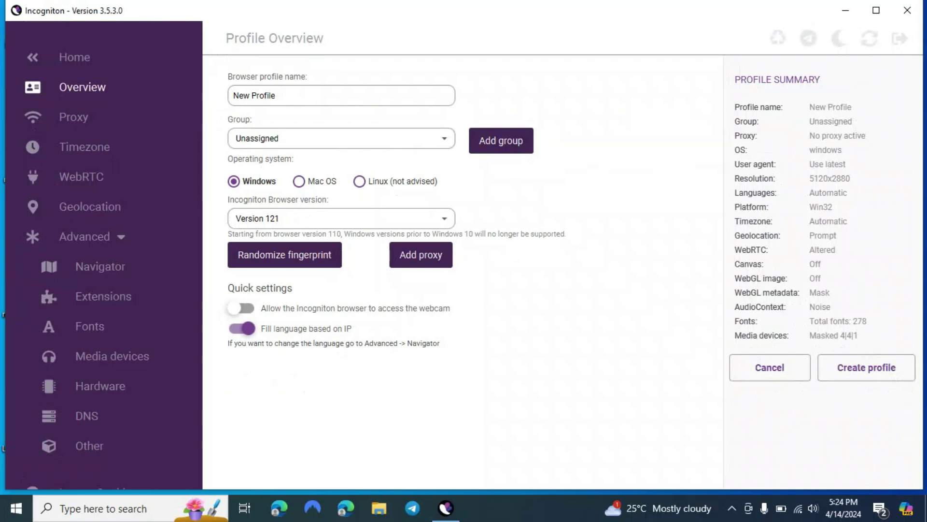
- Name the browser profile "profile 1" and assign it to the Facebook group
left_click(276, 95)
key("ctrl+a")
key("BackSpace")
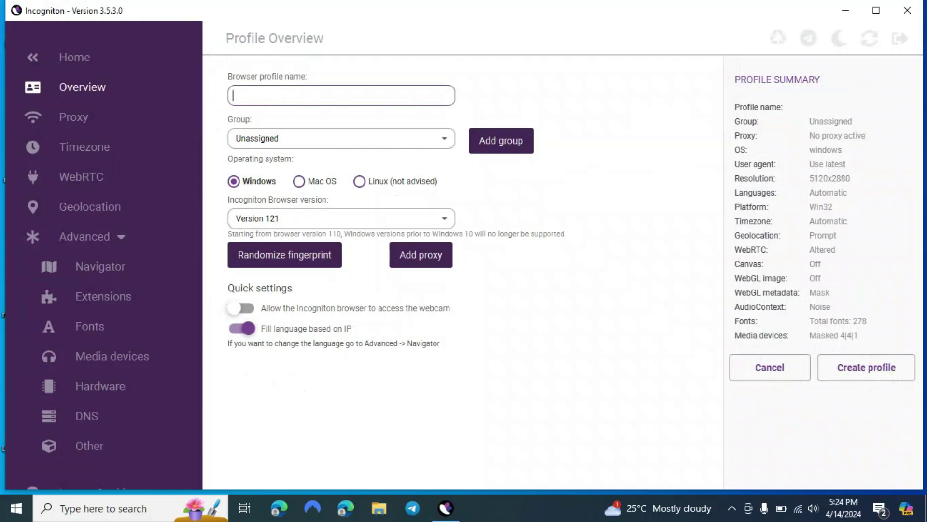
type("profile 1")
left_click(341, 139)
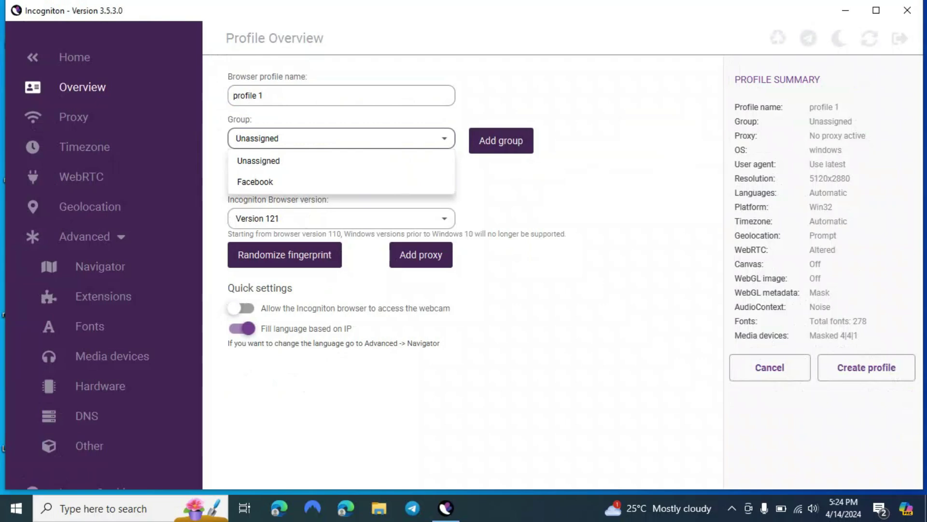
left_click(256, 182)
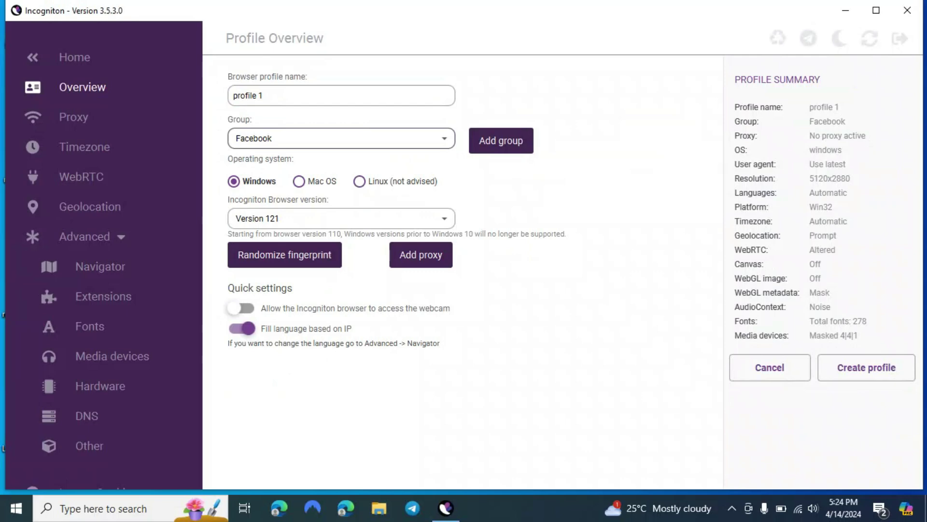
- Look over the available browser versions, and set the profile's proxy connection type to Socks 5 proxy
left_click(341, 218)
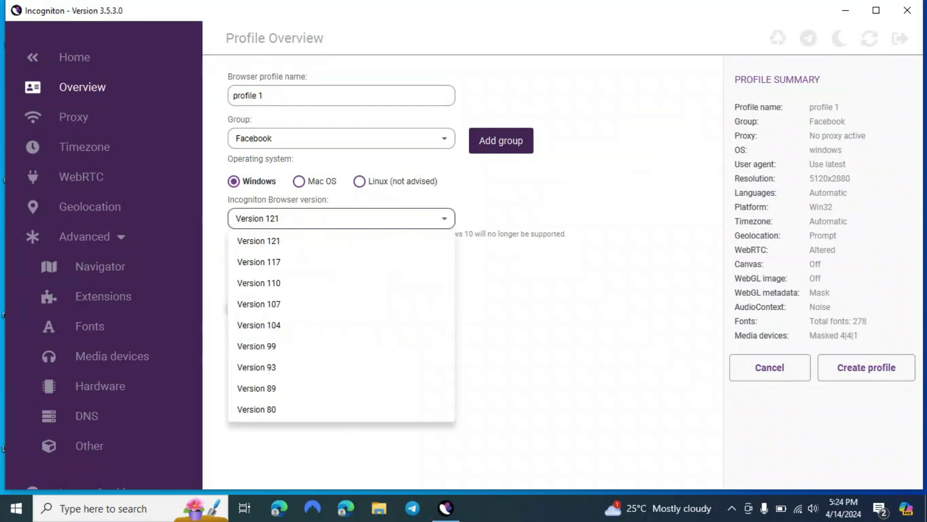
left_click(570, 294)
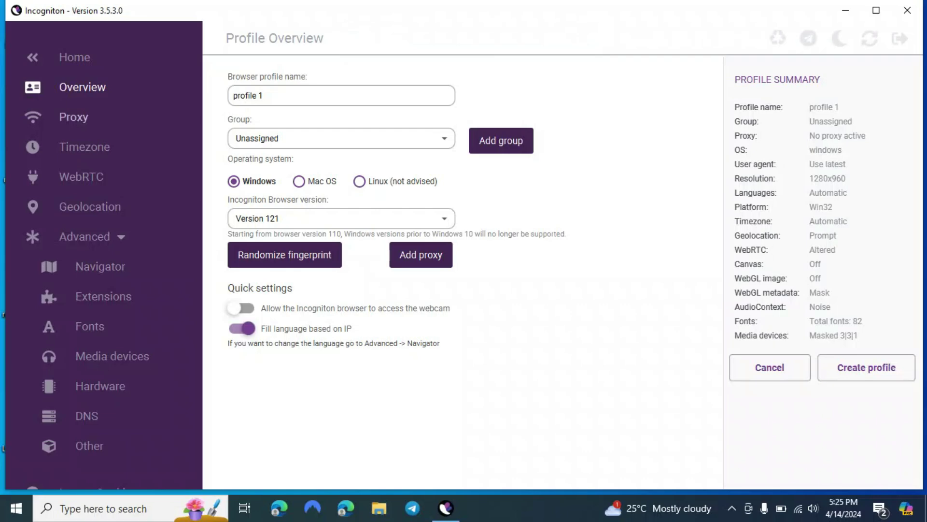
left_click(74, 117)
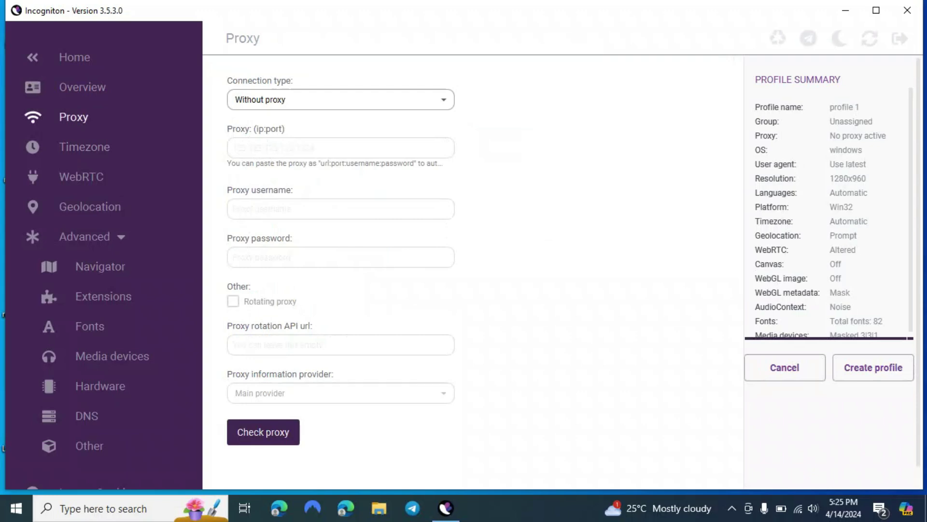
left_click(340, 100)
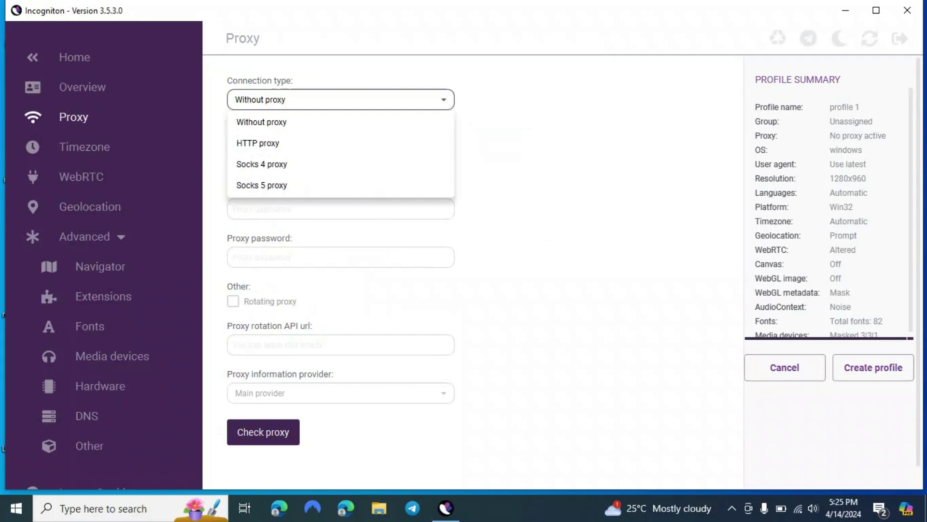
left_click(262, 185)
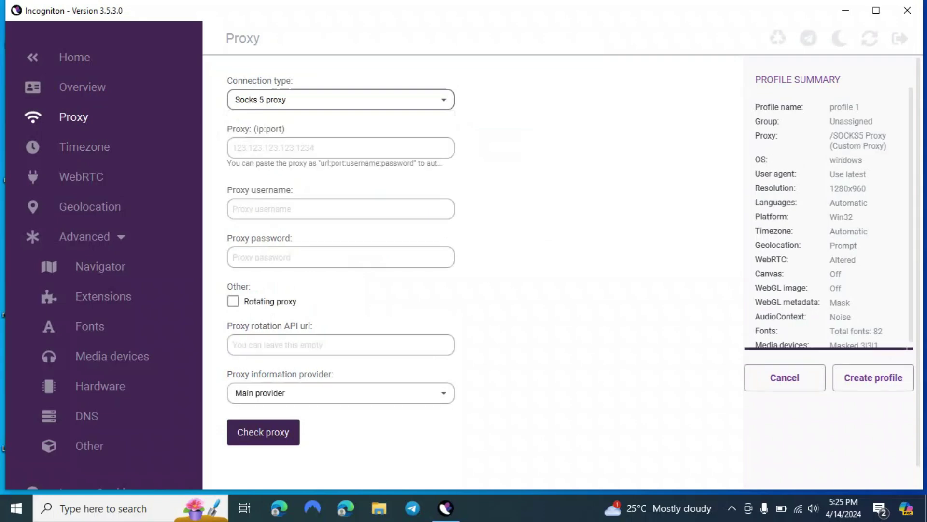
- Copy the proxy IP and port from the desktop text document below jk services, and return to the profile's proxy settings
left_click(846, 10)
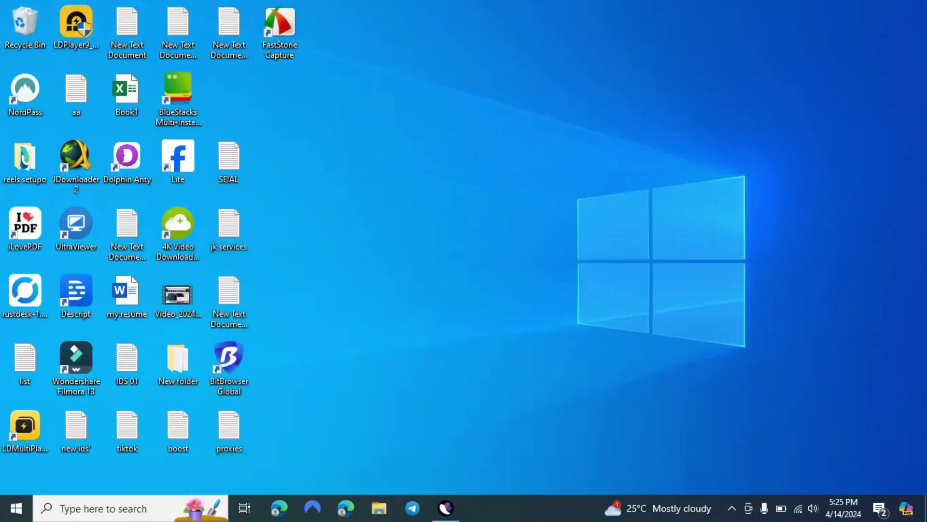
double_click(229, 299)
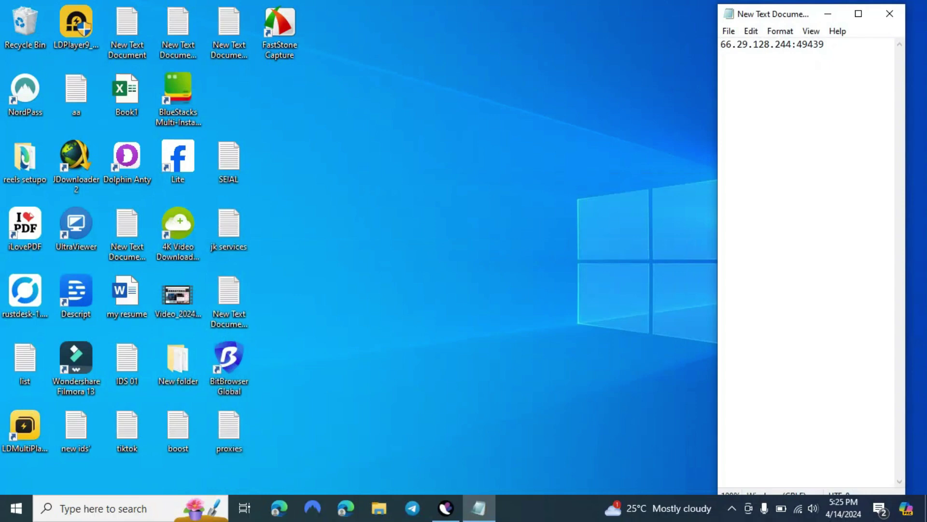
key("ctrl+a")
key("ctrl+c")
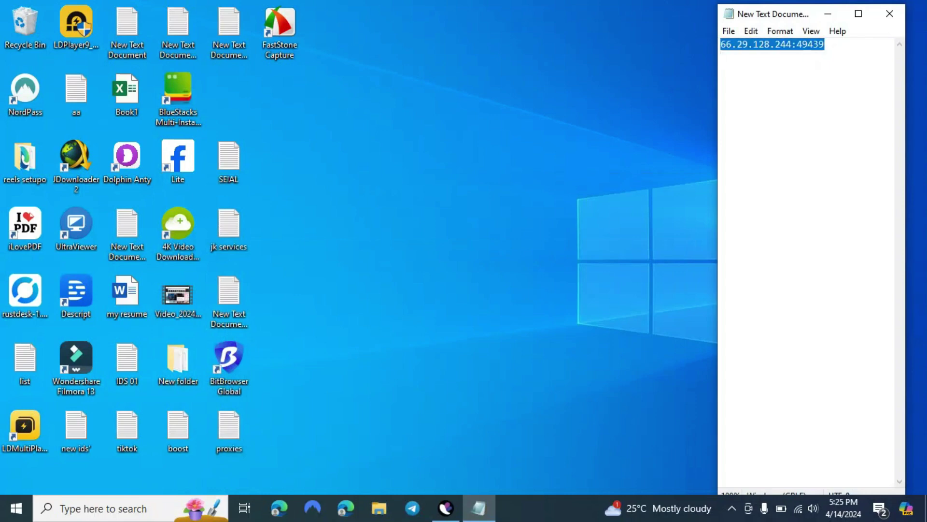
left_click(890, 14)
left_click(446, 507)
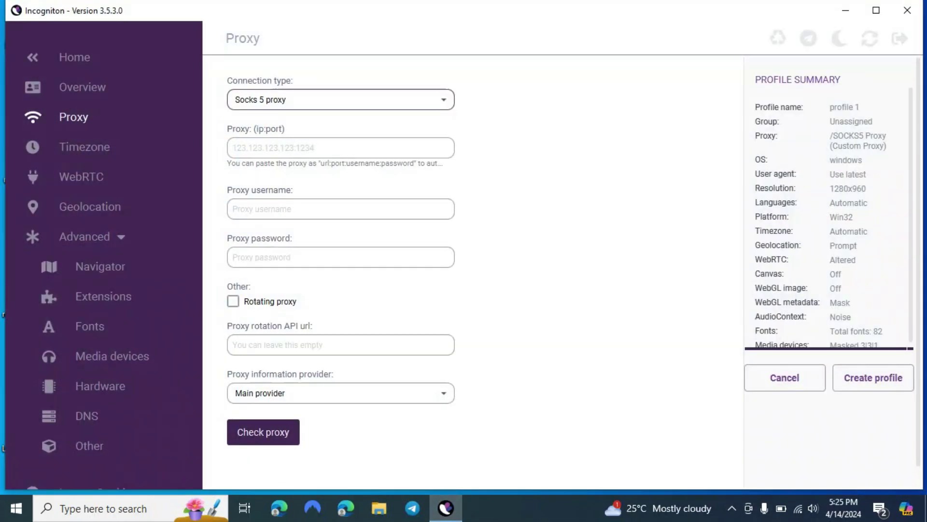
- Enter 66.29.128.244:49439 as the proxy's IP and port, and check the proxy
left_click(341, 148)
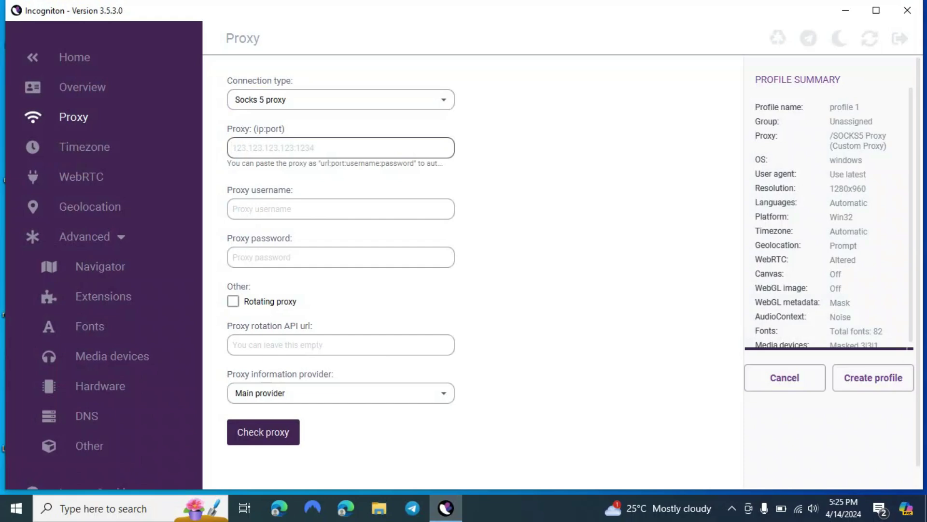
key("ctrl+v")
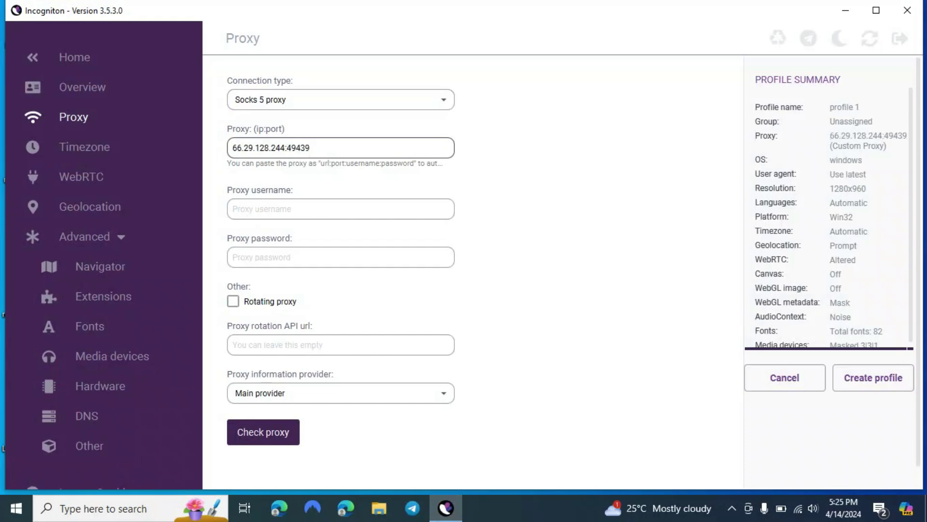
left_click(263, 432)
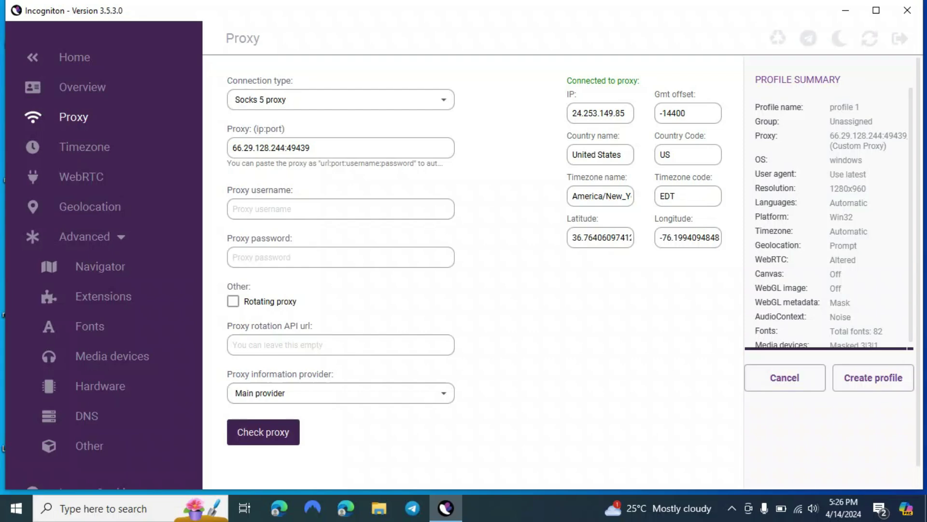
- Review the Timezone, WebRTC and Geolocation settings, switching IP-based timezone filling off and back on
left_click(84, 147)
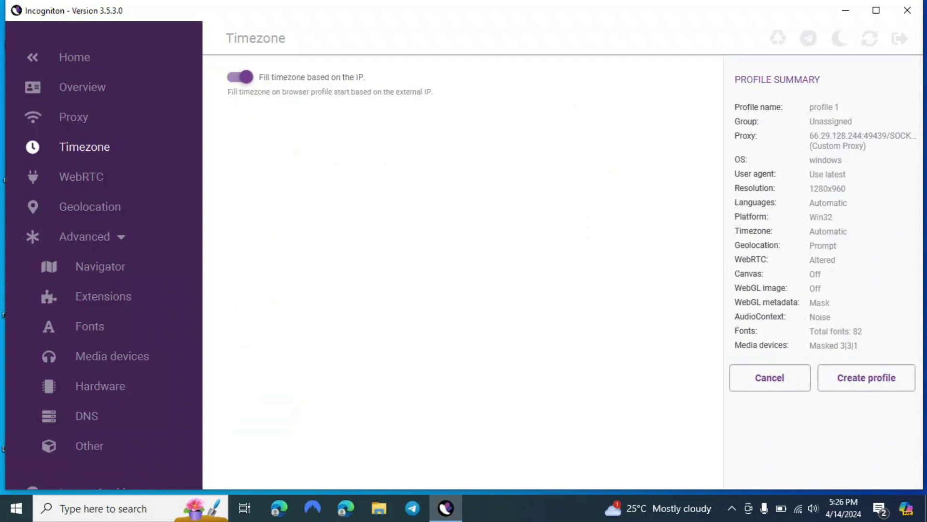
left_click(240, 77)
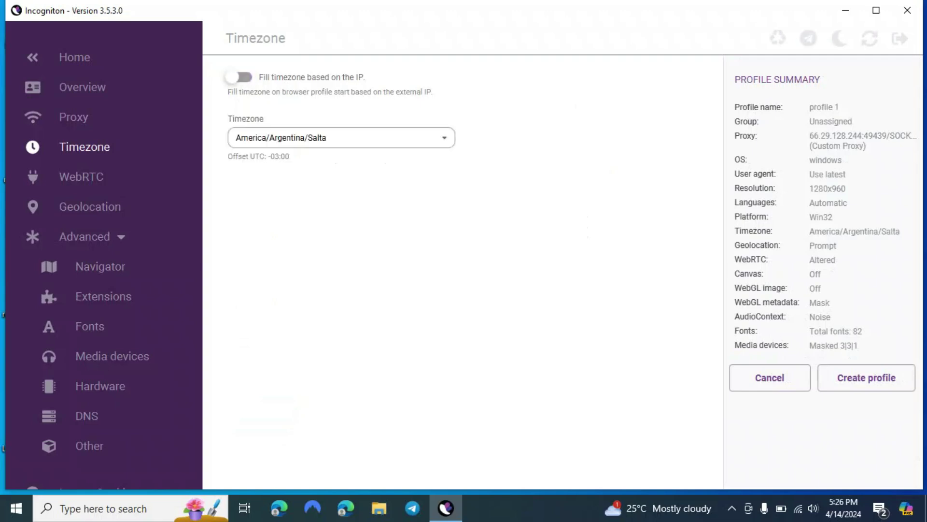
left_click(443, 138)
left_click(443, 138)
left_click(240, 78)
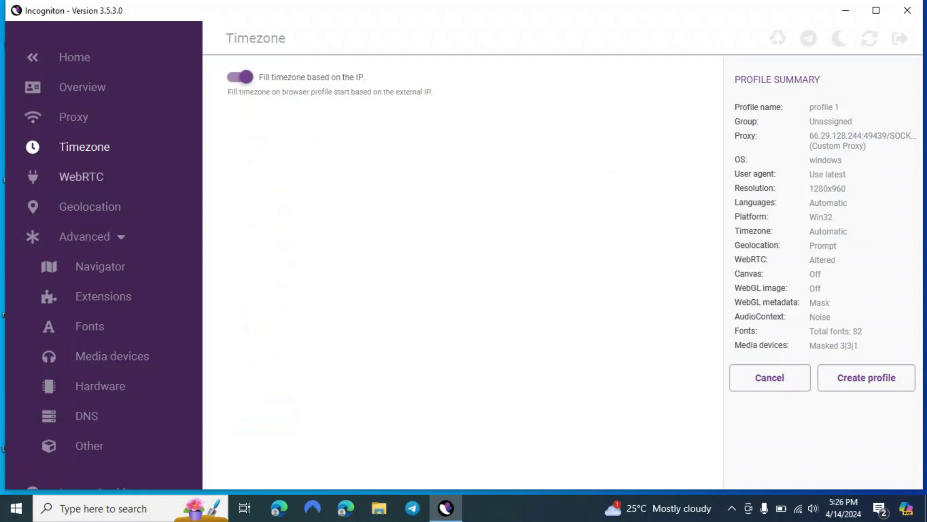
left_click(81, 176)
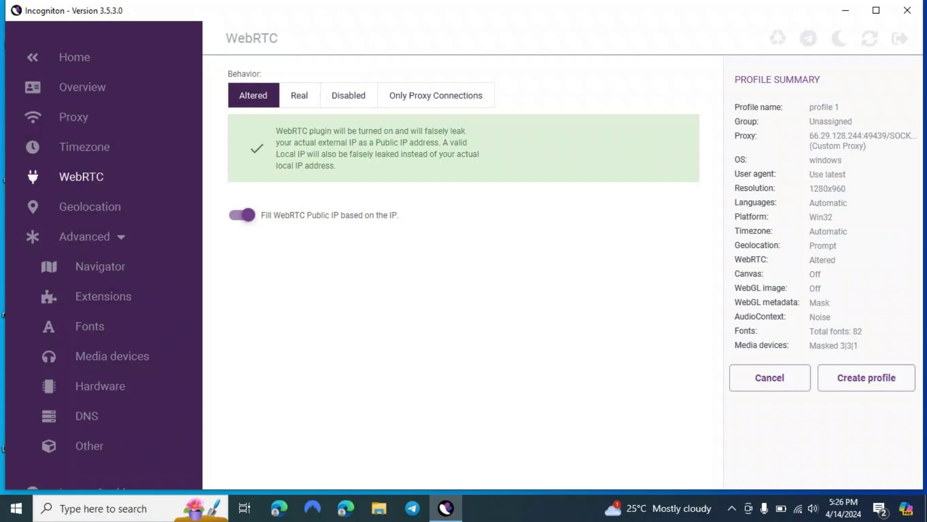
left_click(90, 207)
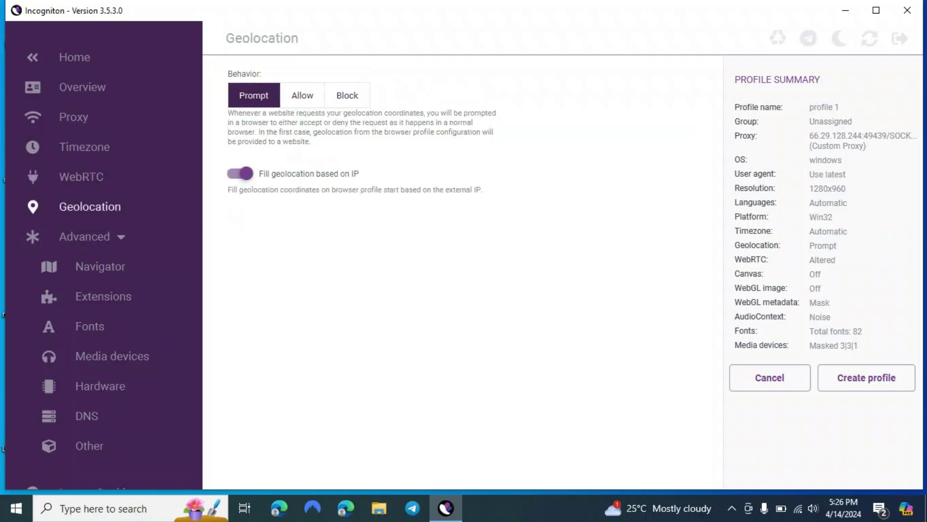
- Set the profile's hardware concurrency to 8 and its device memory to 2 in the Navigator settings
left_click(84, 236)
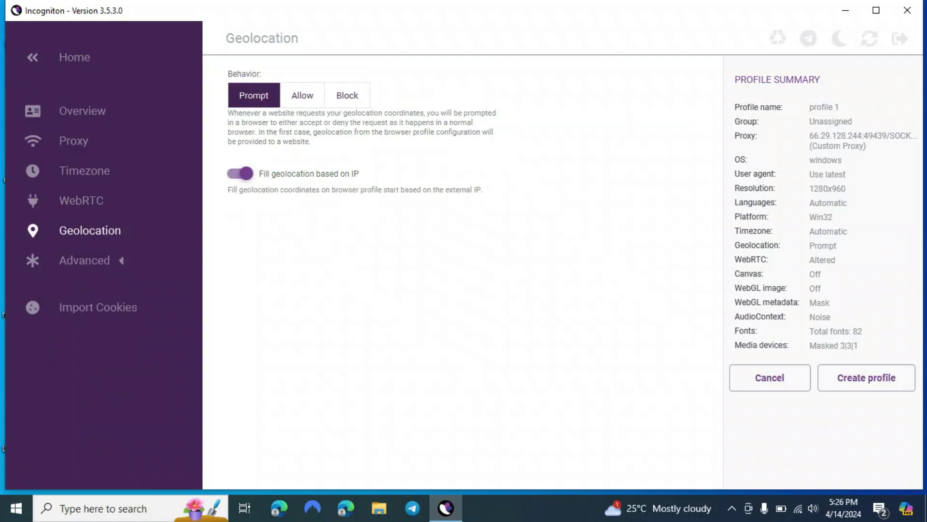
left_click(90, 261)
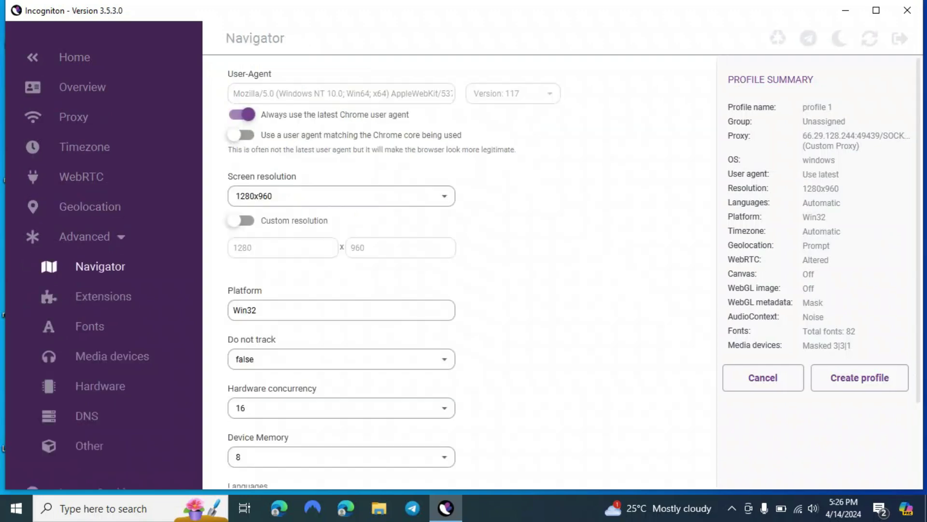
scroll(573, 271, "down", 2)
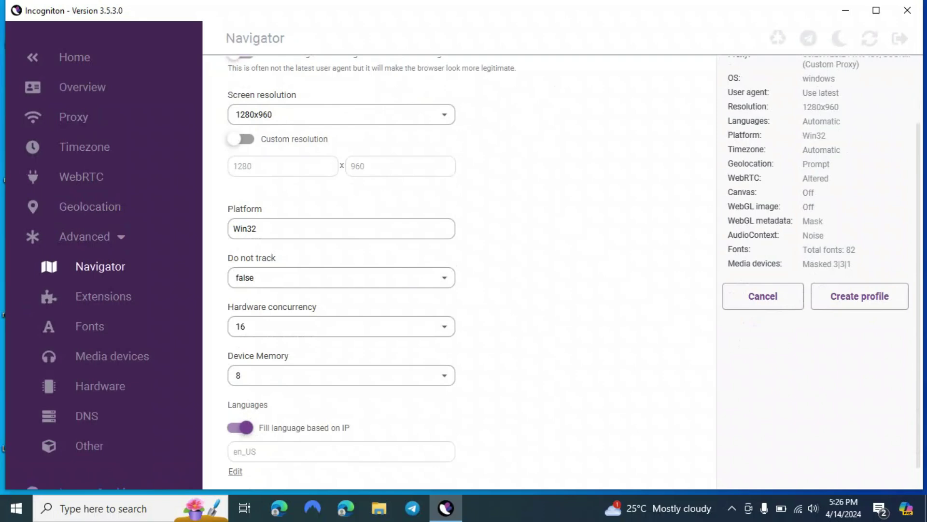
left_click(342, 327)
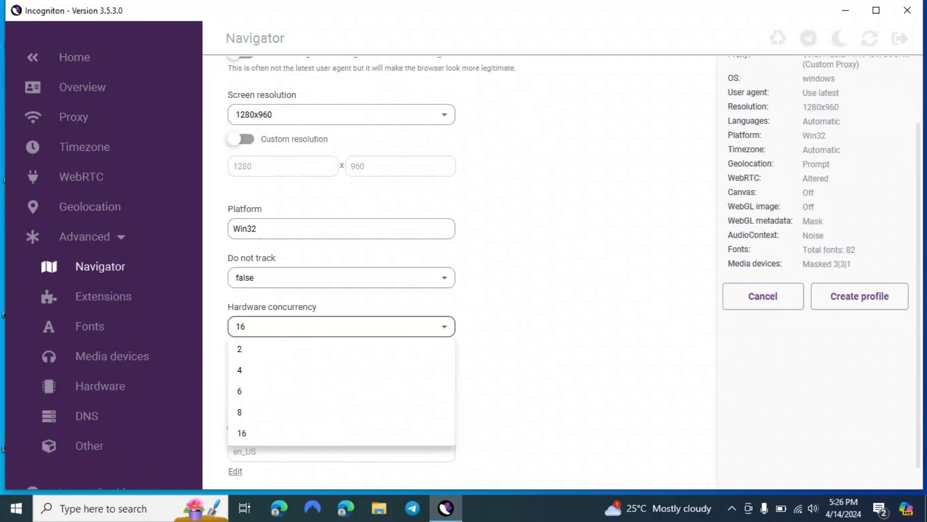
left_click(341, 411)
left_click(342, 375)
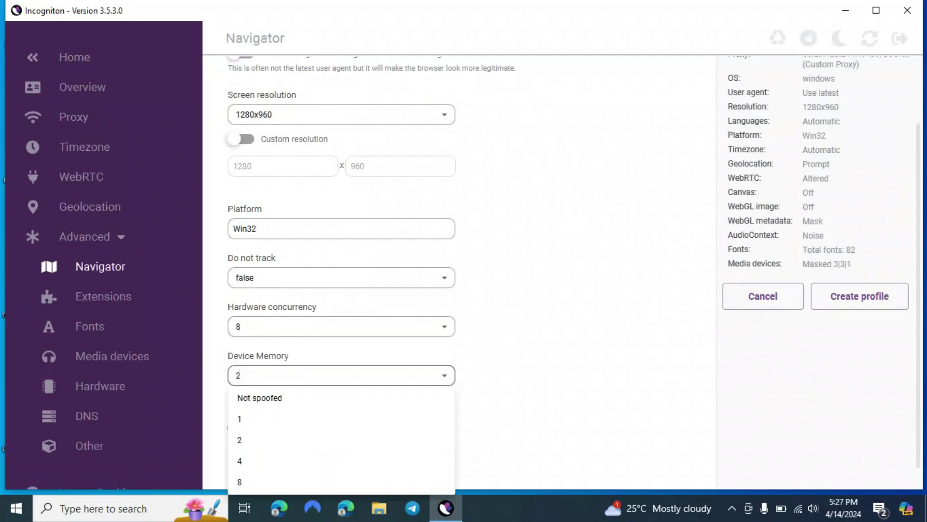
left_click(341, 440)
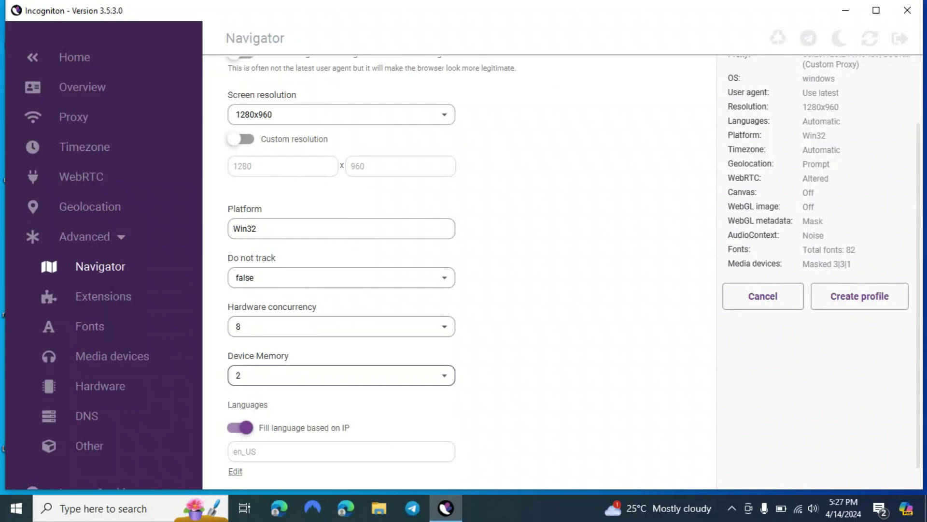
- View the custom browser extensions settings, and randomize the profile's font list
left_click(103, 296)
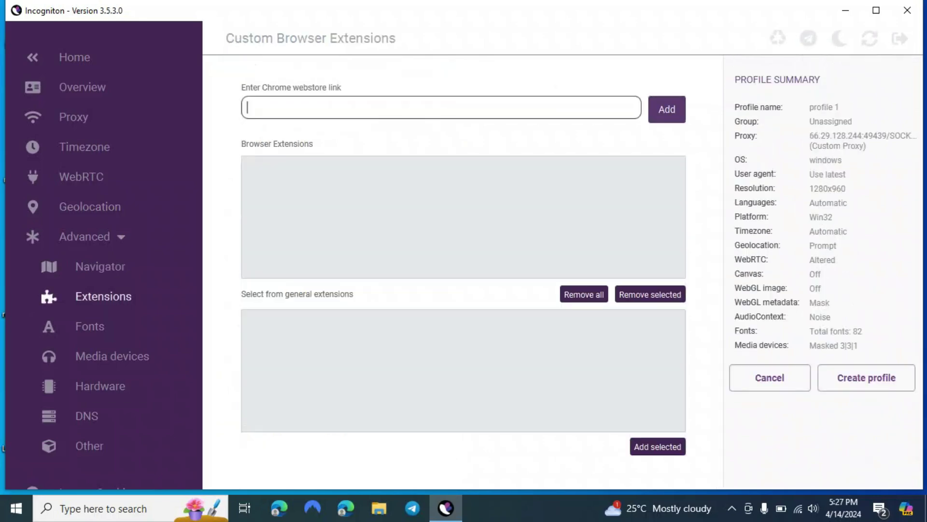
left_click(90, 327)
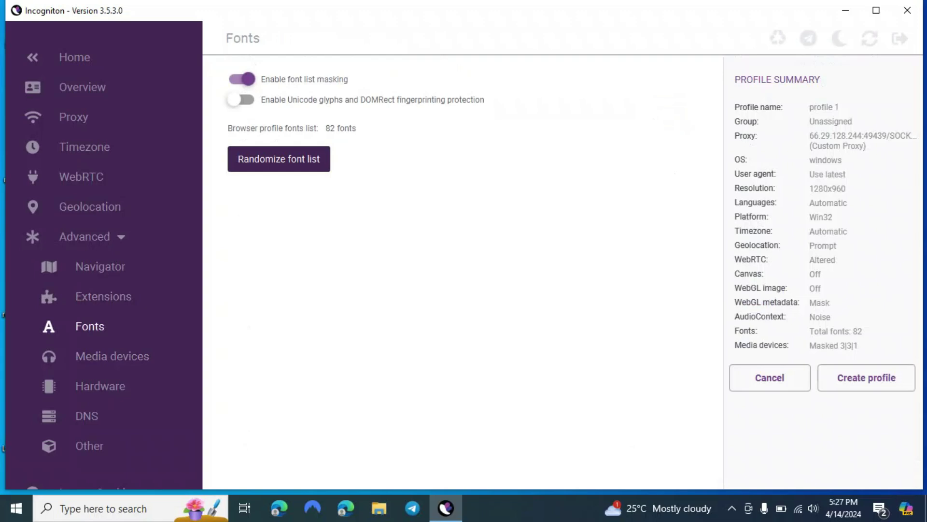
left_click(278, 159)
left_click(278, 159)
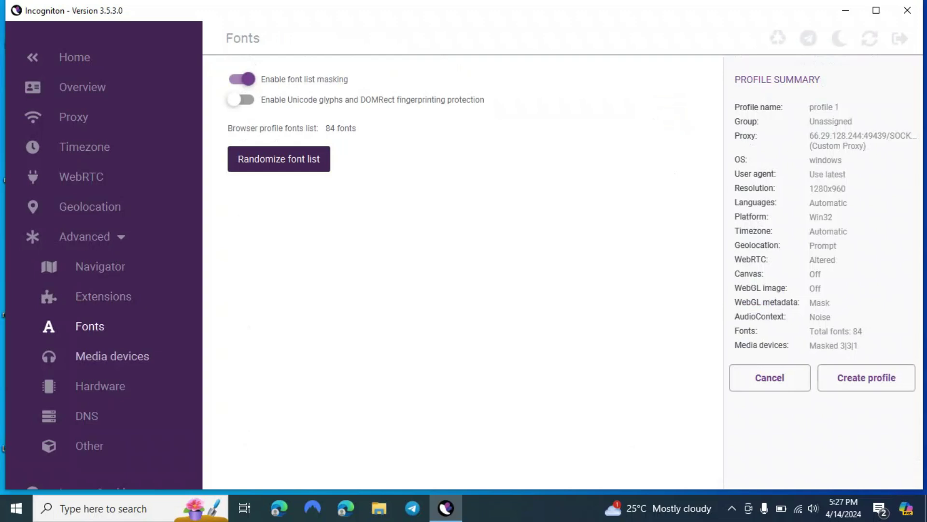
- Review the profile's Media devices, Hardware, DNS and Other settings
left_click(112, 356)
left_click(100, 386)
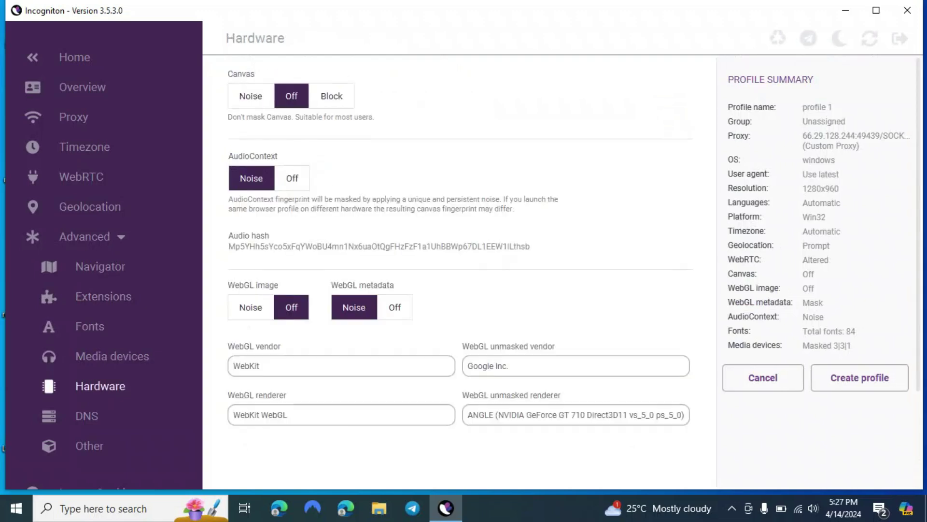
left_click(87, 416)
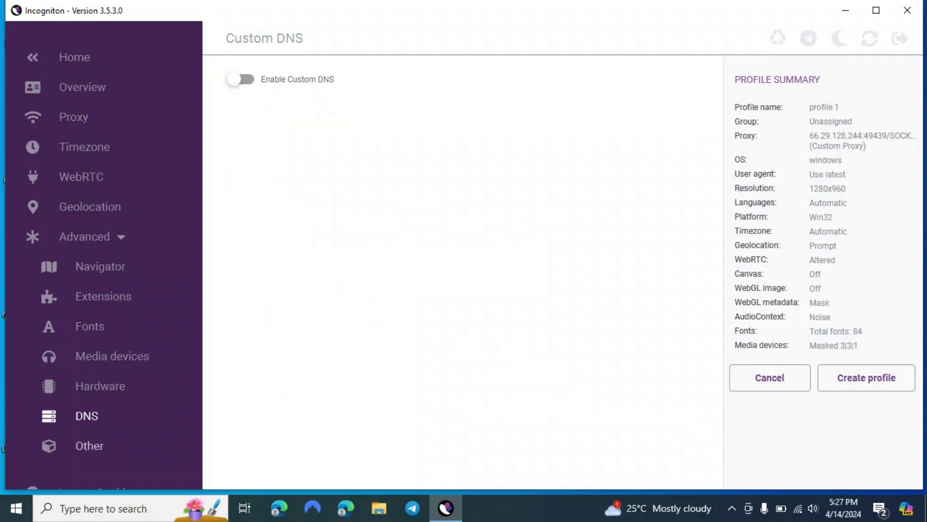
left_click(89, 445)
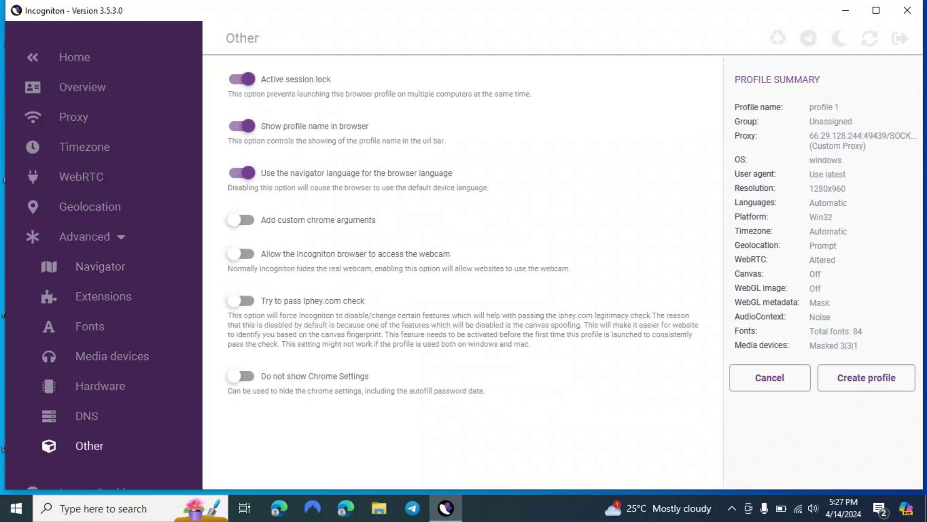
- Return to the profile overview and create the browser profile "profile 1"
left_click(85, 236)
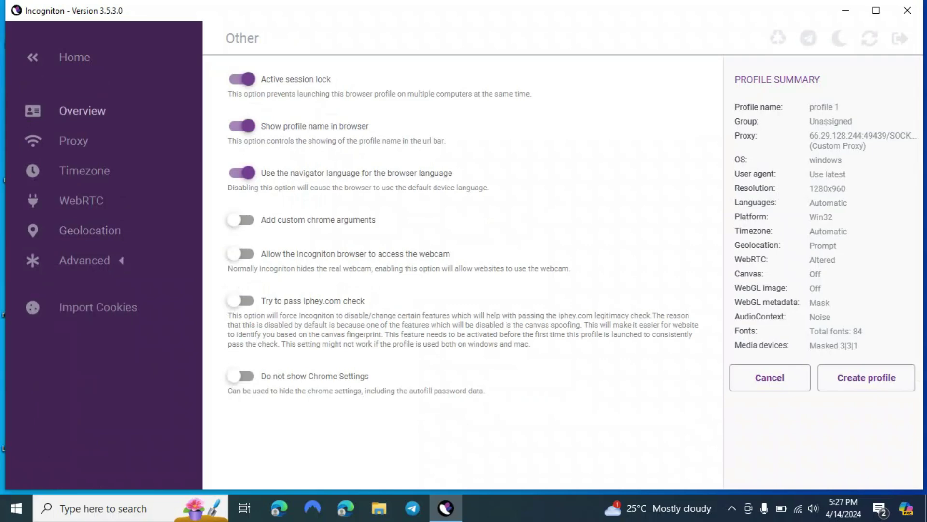
left_click(82, 111)
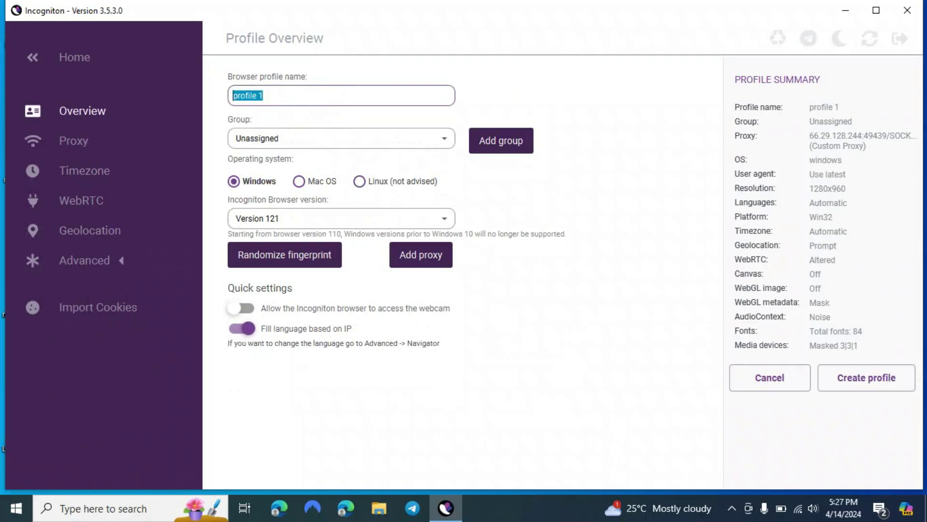
left_click(867, 378)
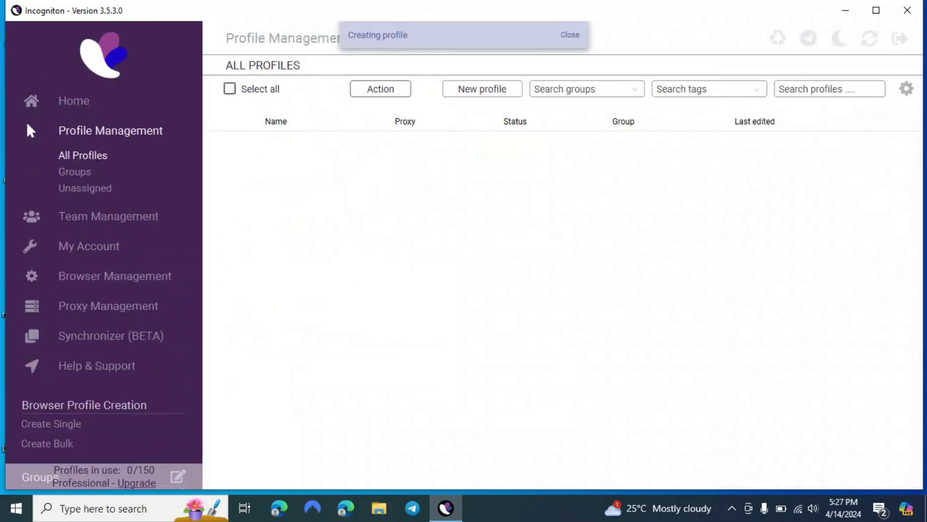
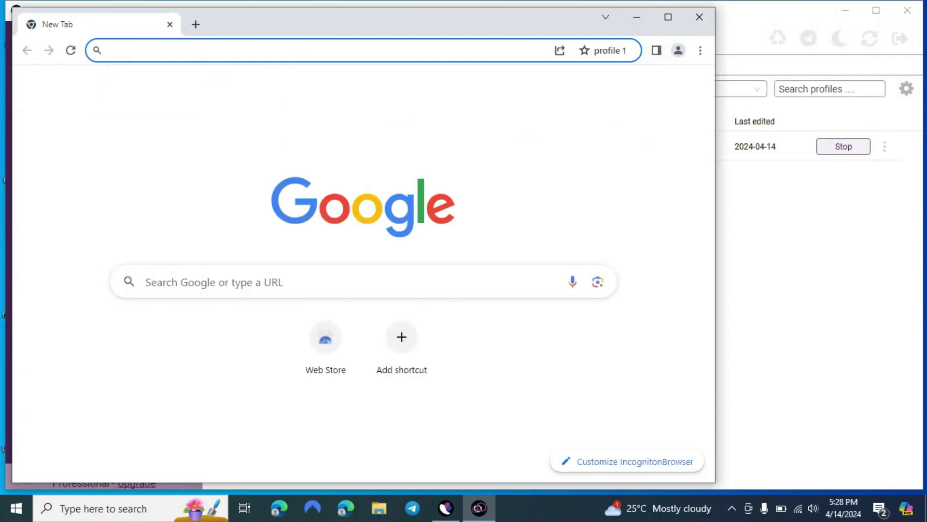
- Visit whoer.net in the profile 1 browser, maximize the window to check the IP and anonymity details, and close the browser
type("whoer")
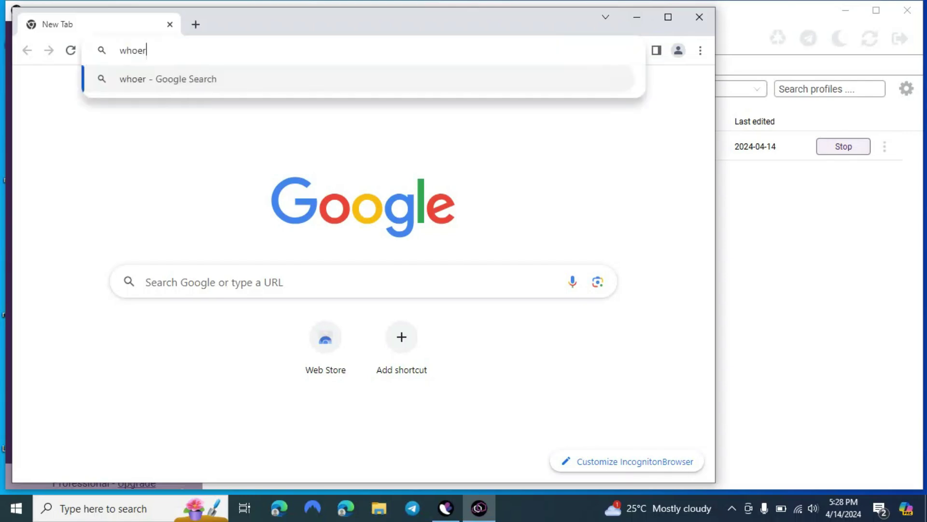
type(".")
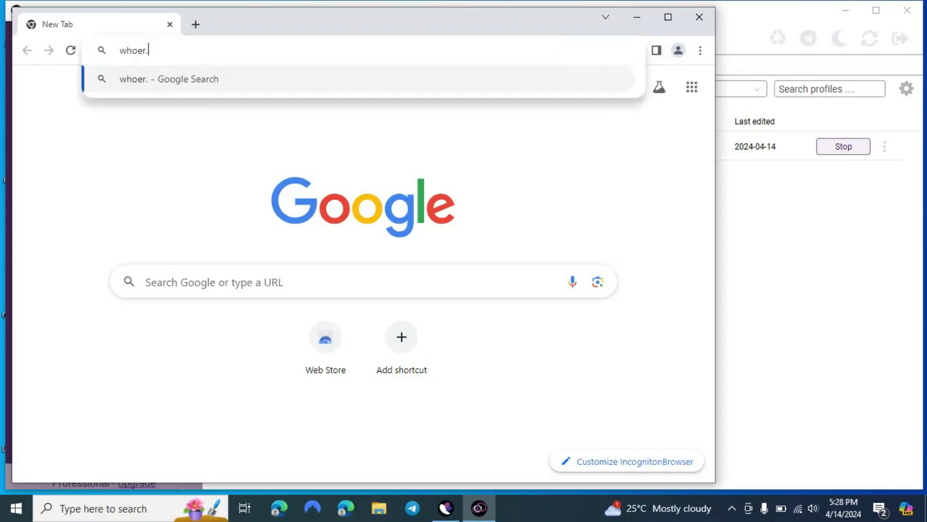
type("net")
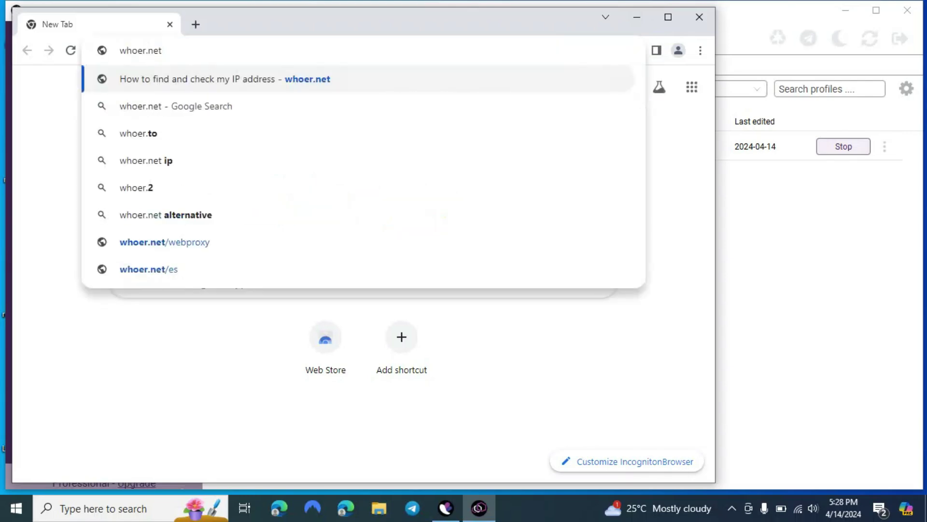
key("Return")
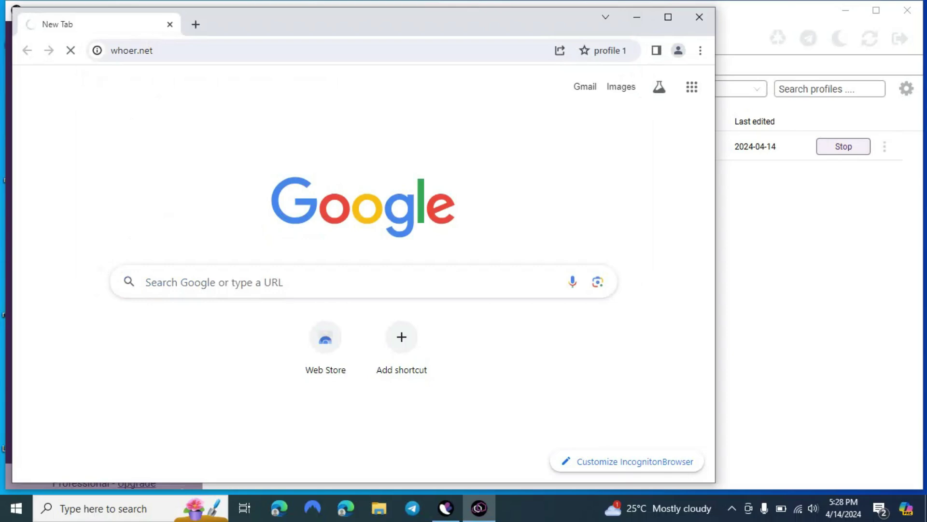
left_click(669, 17)
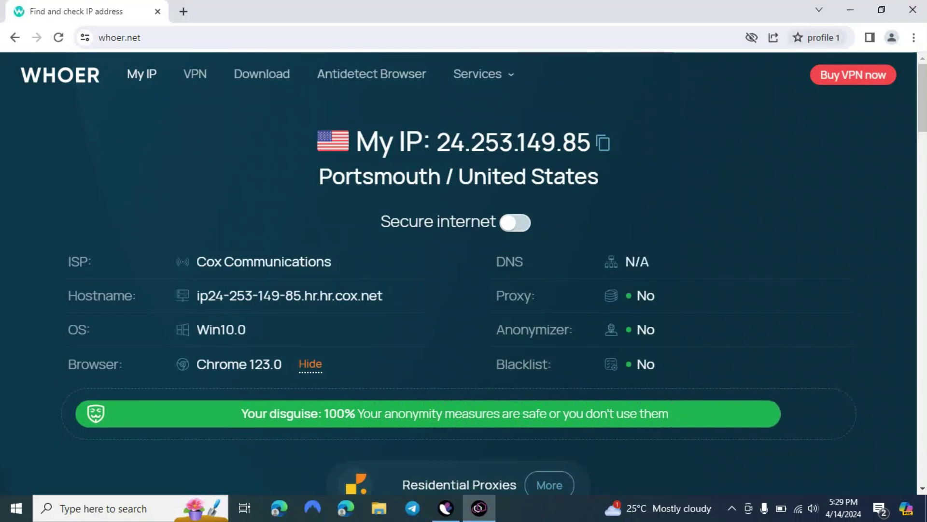
left_click(913, 10)
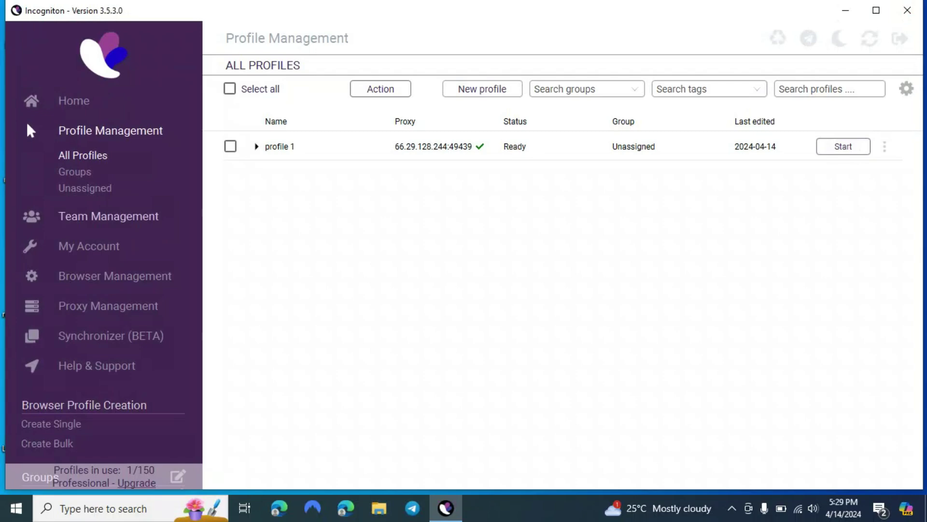
- Review Team Management, including the new team member form, Permissions and the general permissions of a new role, and return to the profile overview
left_click(108, 217)
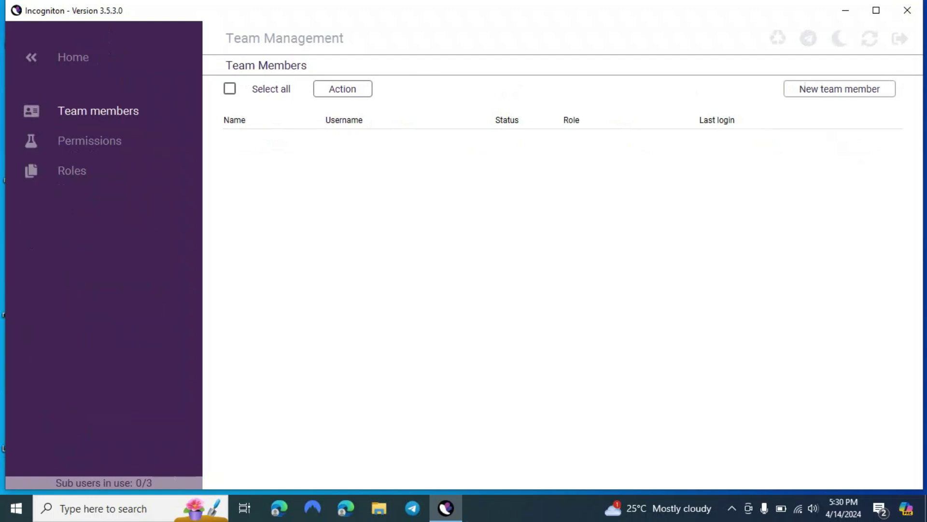
left_click(840, 89)
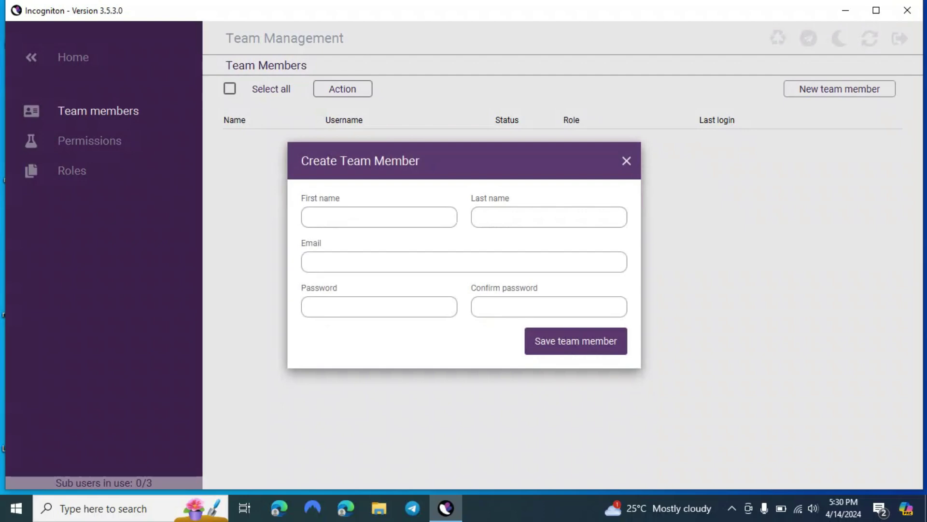
left_click(626, 160)
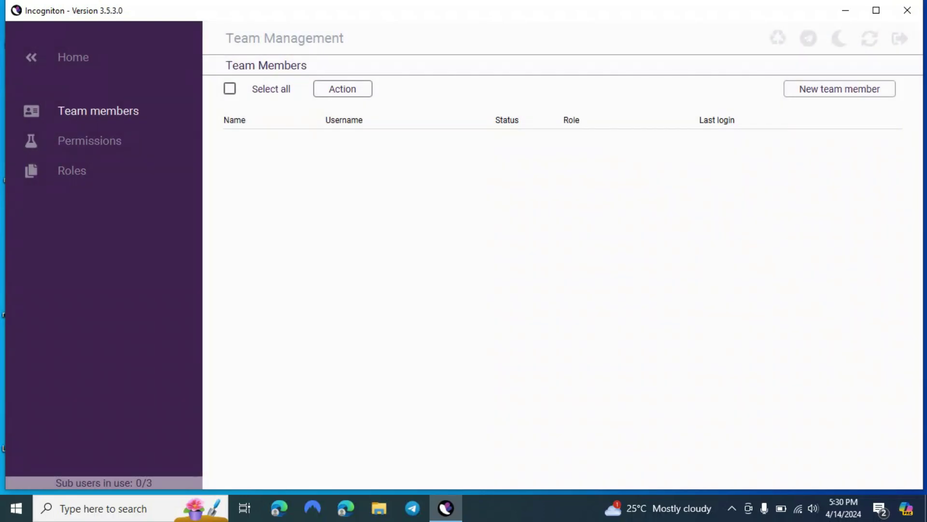
left_click(89, 140)
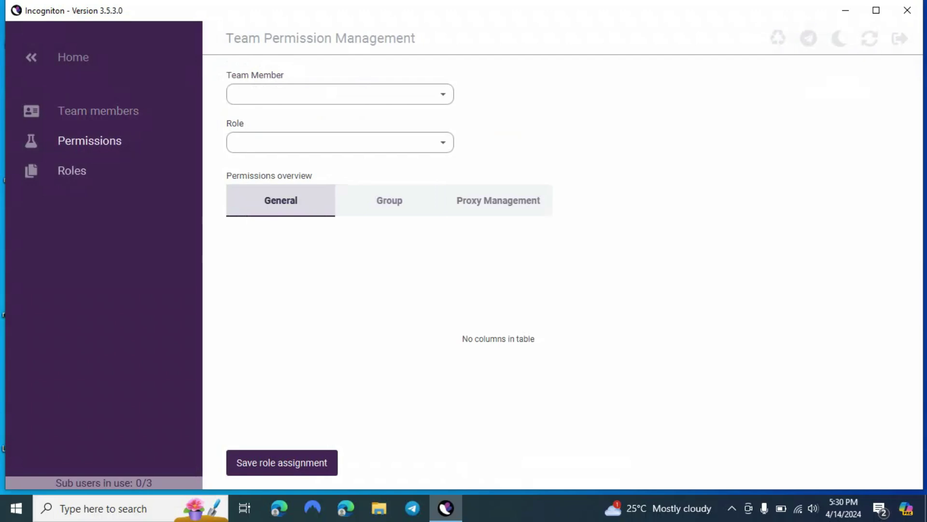
left_click(72, 170)
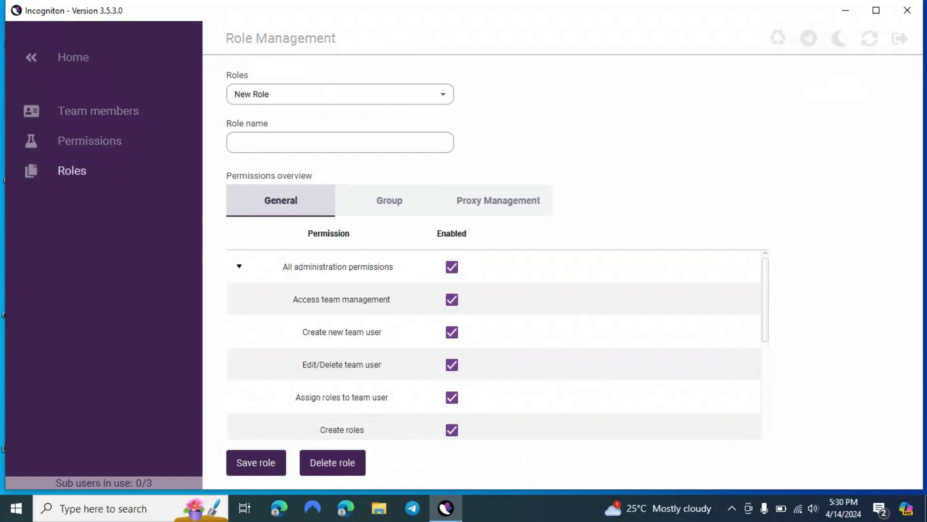
scroll(494, 343, "down", 10)
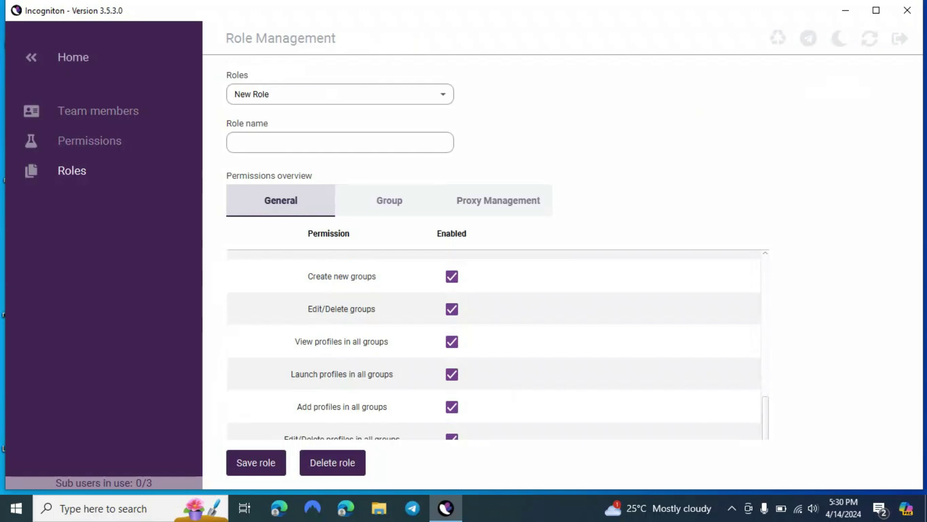
left_click(66, 57)
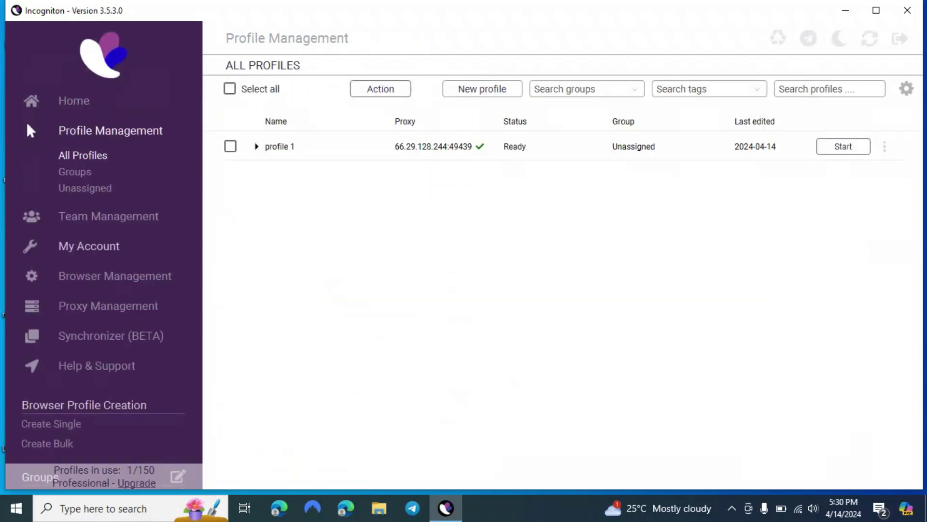
- Review the account details, the Enable/Disable profiles options and the Transfer profiles options in the account settings
left_click(89, 247)
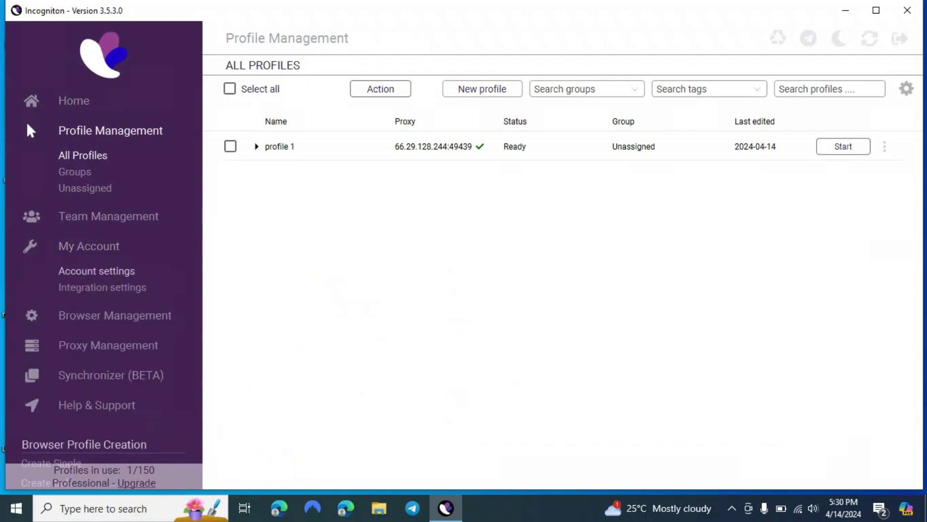
left_click(97, 271)
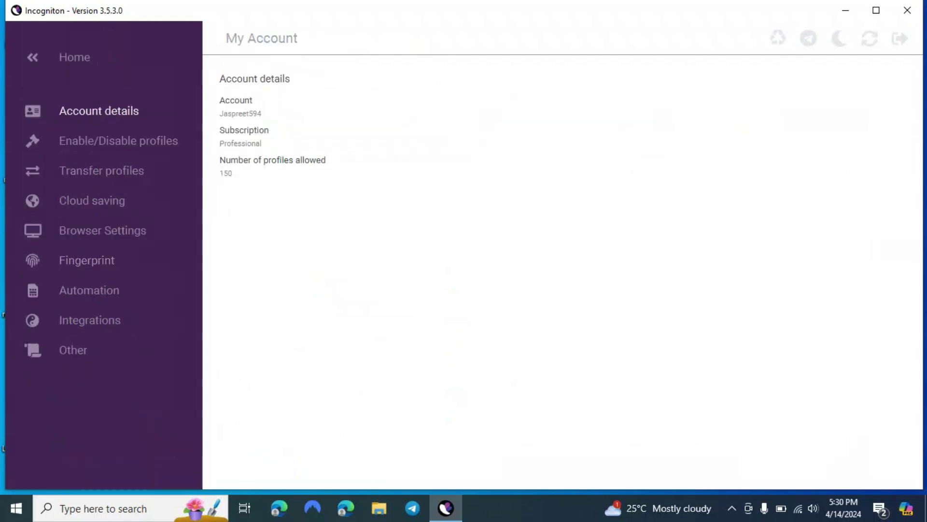
left_click(118, 141)
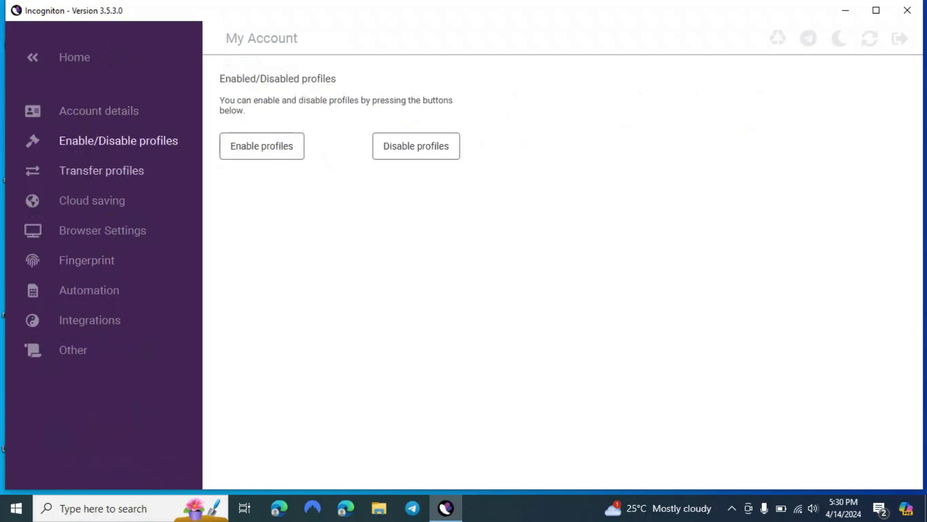
left_click(101, 171)
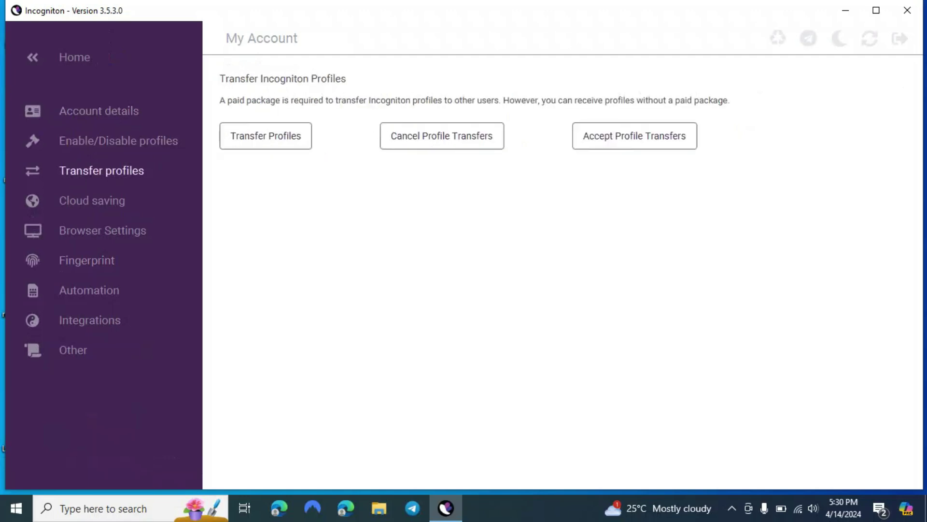
- Switch cloud saving off and back on in the Cloud saving settings
left_click(92, 201)
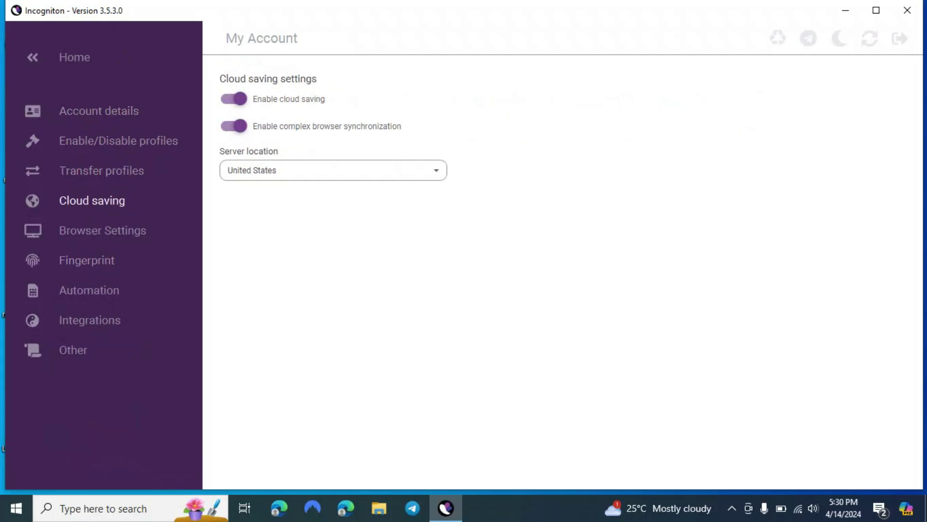
left_click(233, 99)
left_click(234, 98)
- Review the account's Browser Settings, Fingerprint and Automation settings
left_click(103, 230)
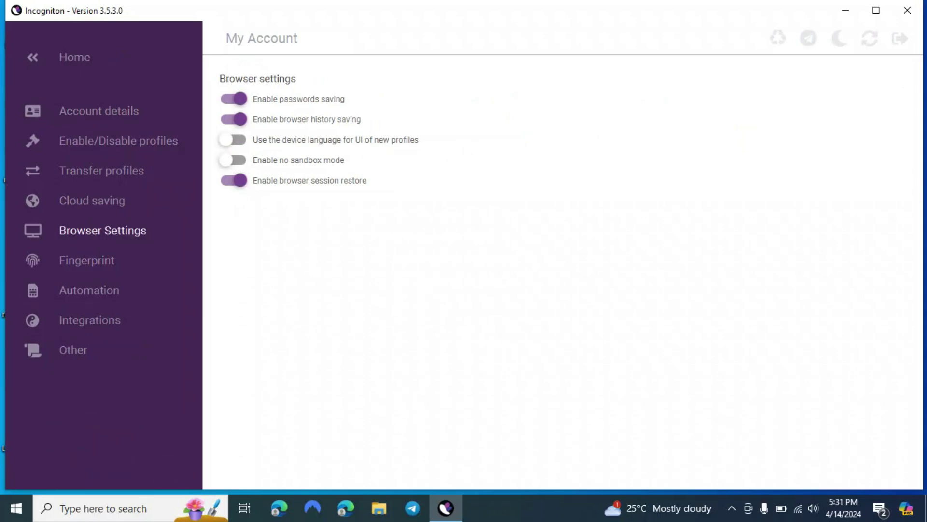
left_click(87, 260)
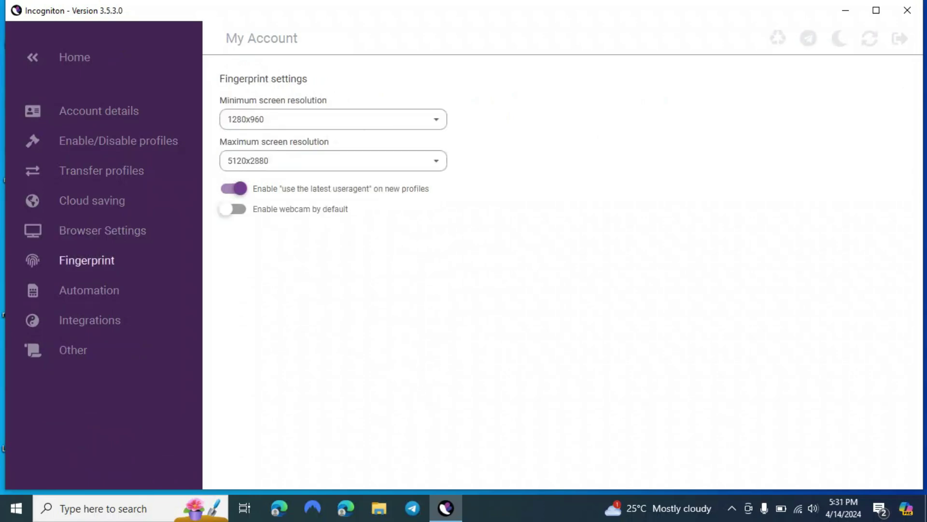
left_click(89, 290)
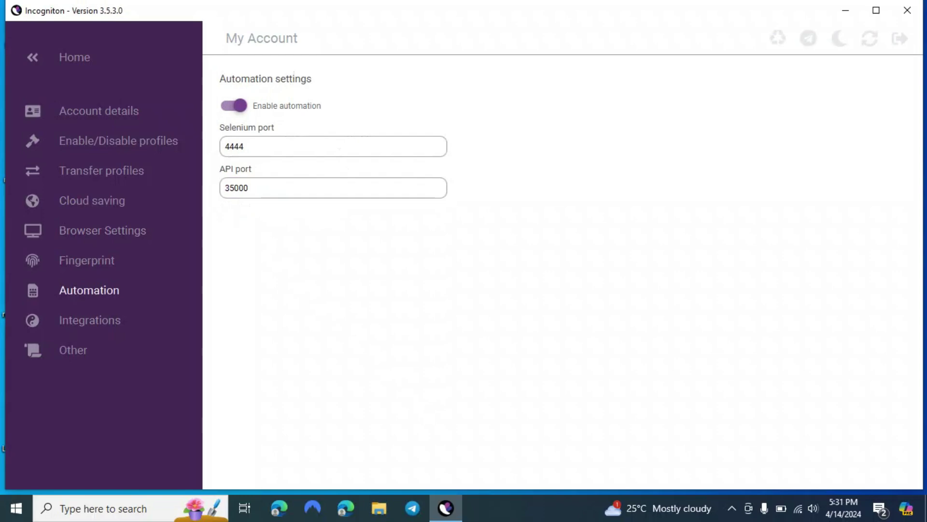
- Examine the Blazing SEO and Proxy6 entries in the Integrations settings and their API detail fields
left_click(90, 321)
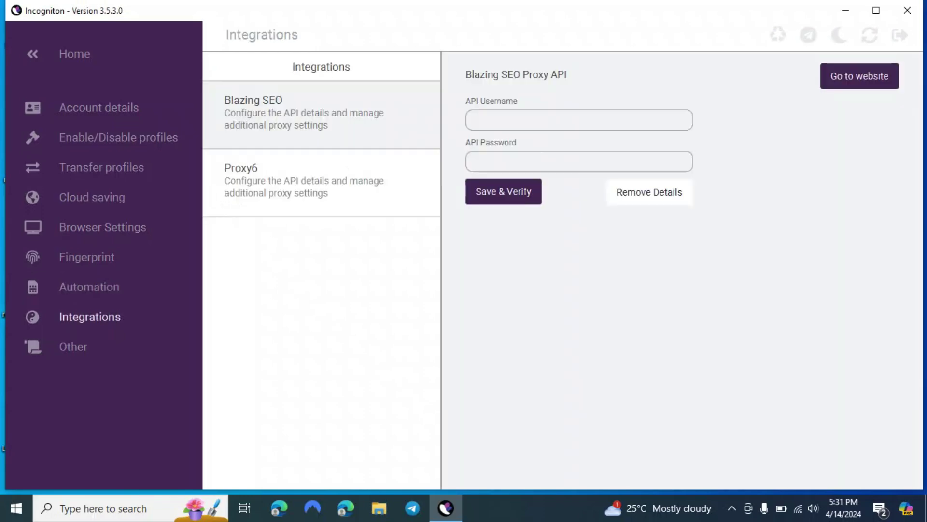
left_click(321, 182)
left_click(321, 115)
left_click(321, 182)
left_click(321, 114)
left_click(579, 120)
- Review the Other account settings and return to the profile overview, saving the user settings
left_click(73, 346)
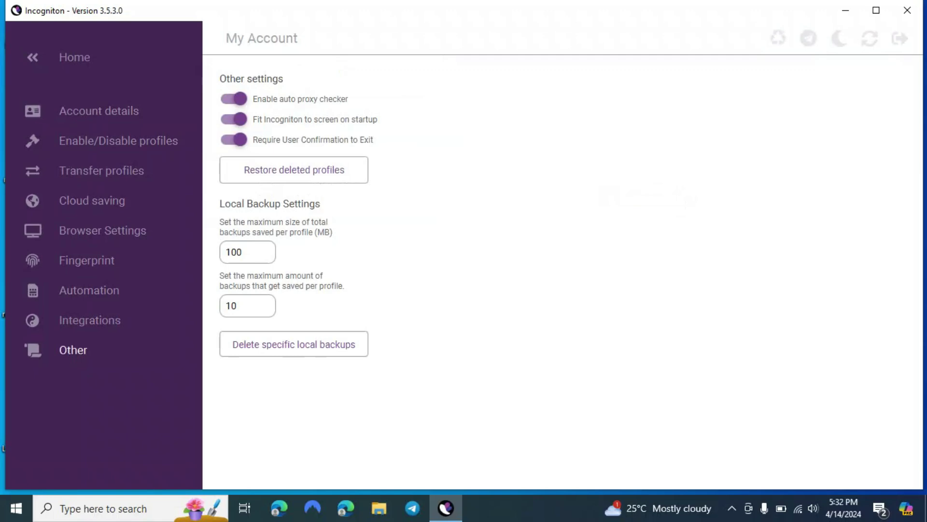
left_click(74, 57)
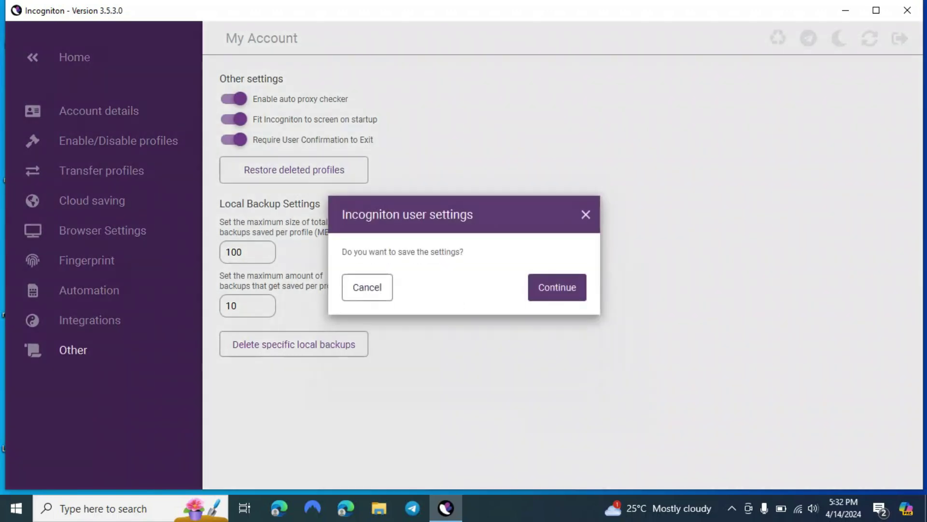
left_click(558, 287)
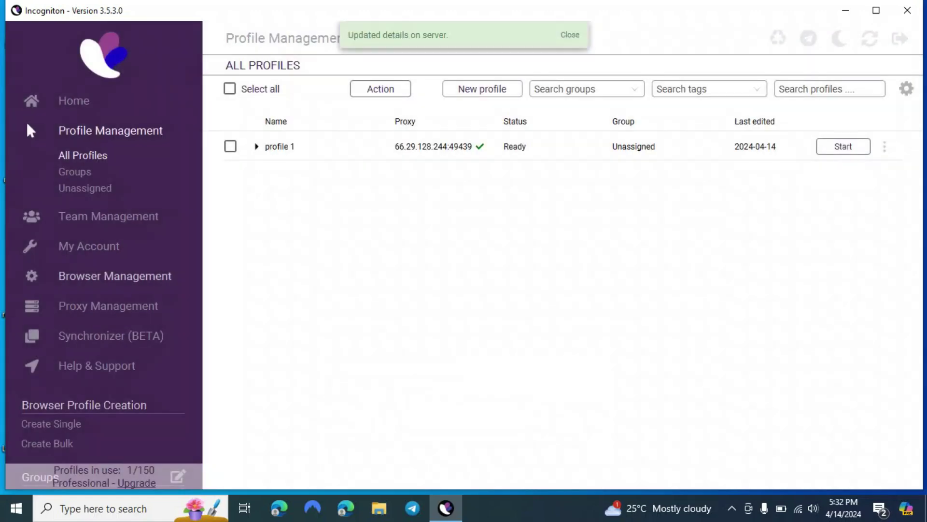
- Try to add a general browser extension in Browser Management with the Chrome webstore link left empty, and return to the profile overview saving the settings
left_click(115, 276)
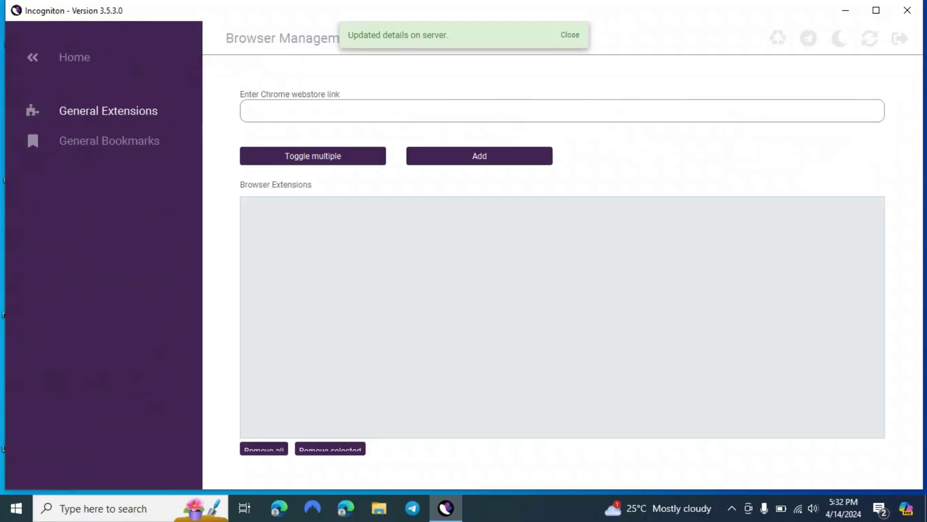
left_click(519, 111)
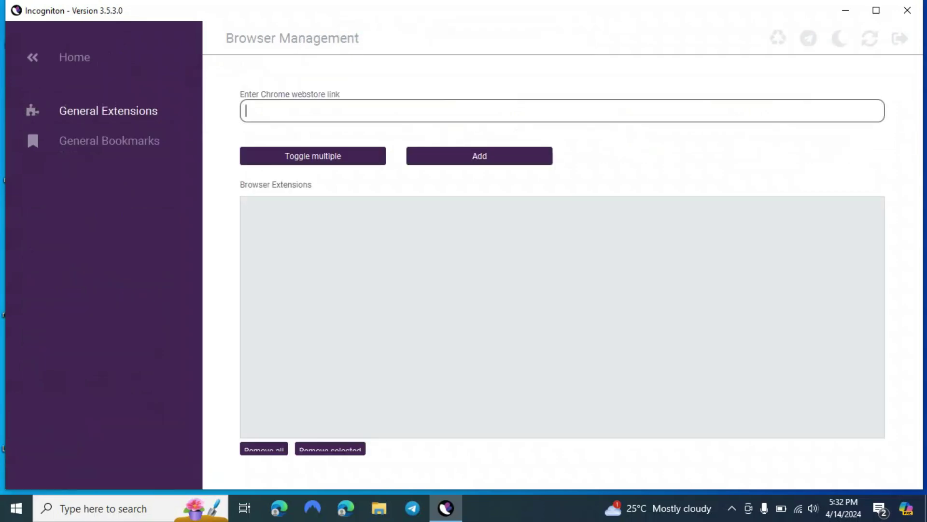
left_click(479, 156)
left_click(519, 111)
left_click(480, 156)
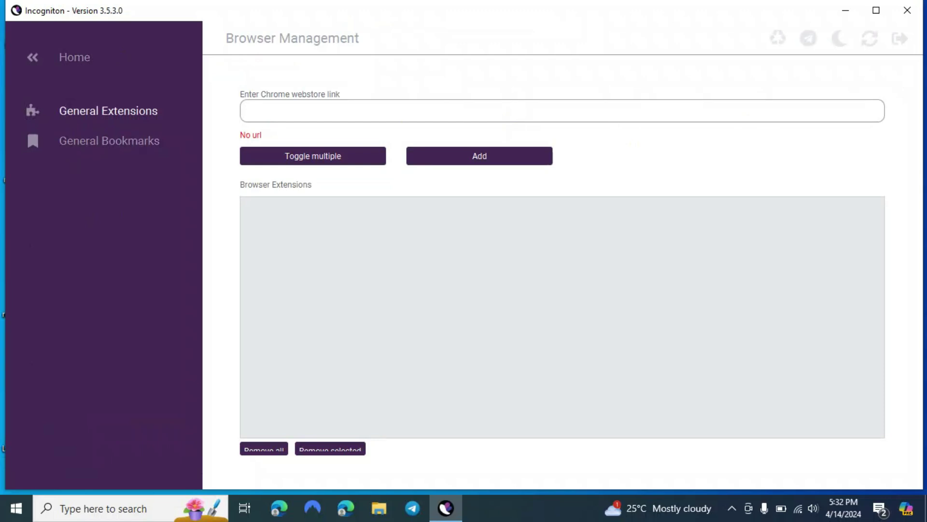
left_click(338, 111)
left_click(75, 58)
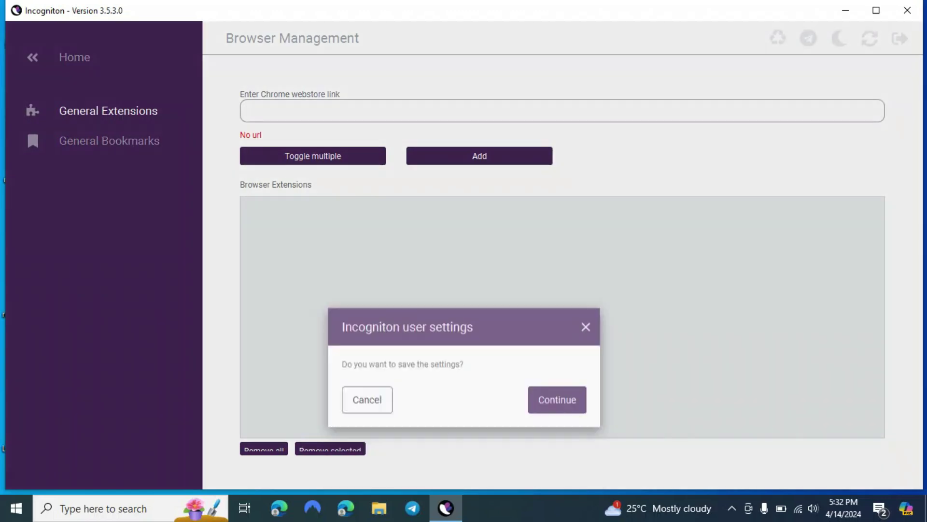
left_click(557, 287)
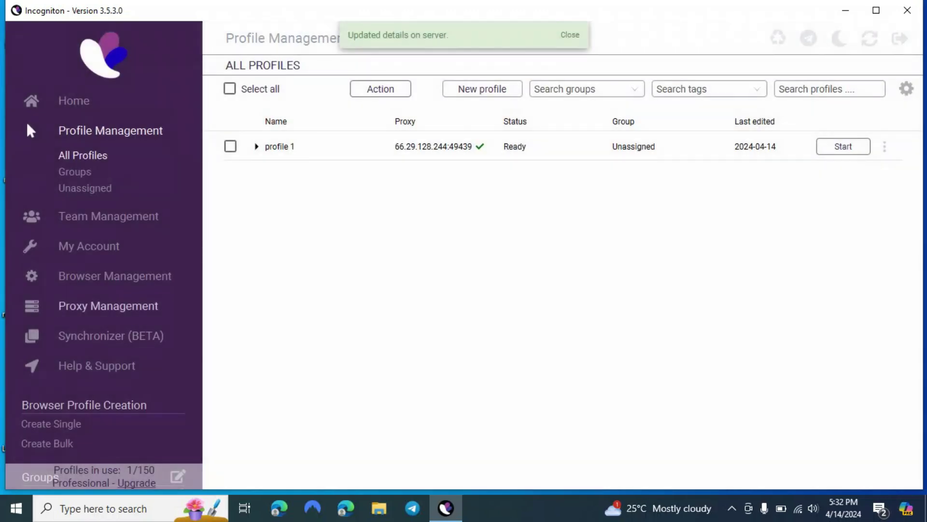
- Open bulk proxy creation in Proxy Management, and copy the entire proxy list from the desktop text file "proxies" in Notepad
left_click(108, 306)
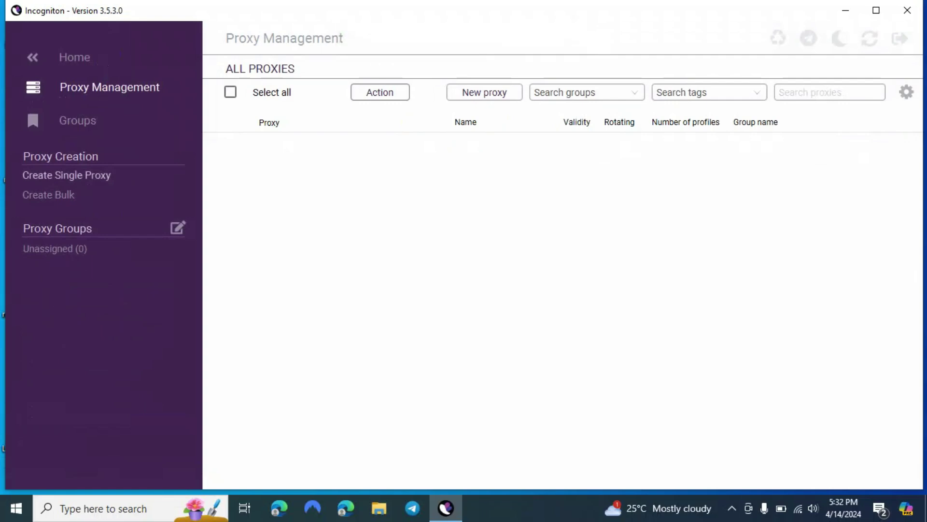
left_click(48, 194)
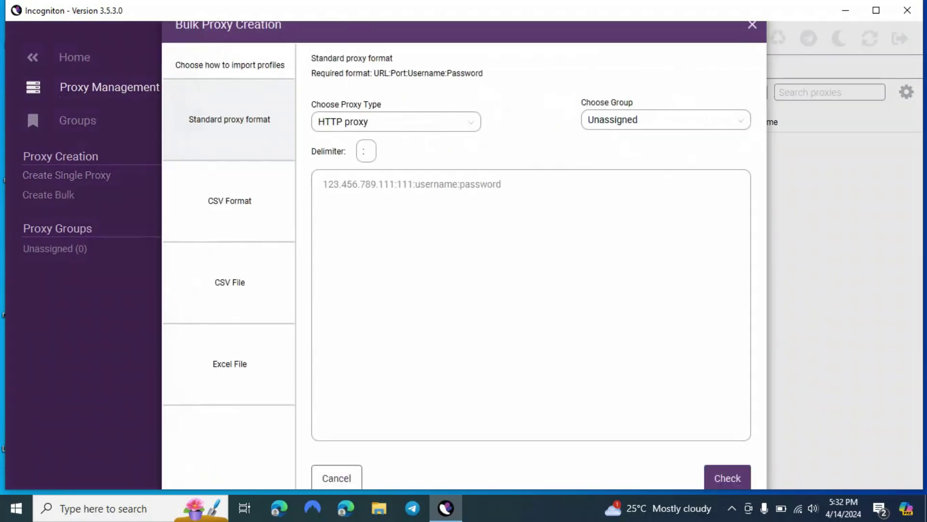
left_click(845, 10)
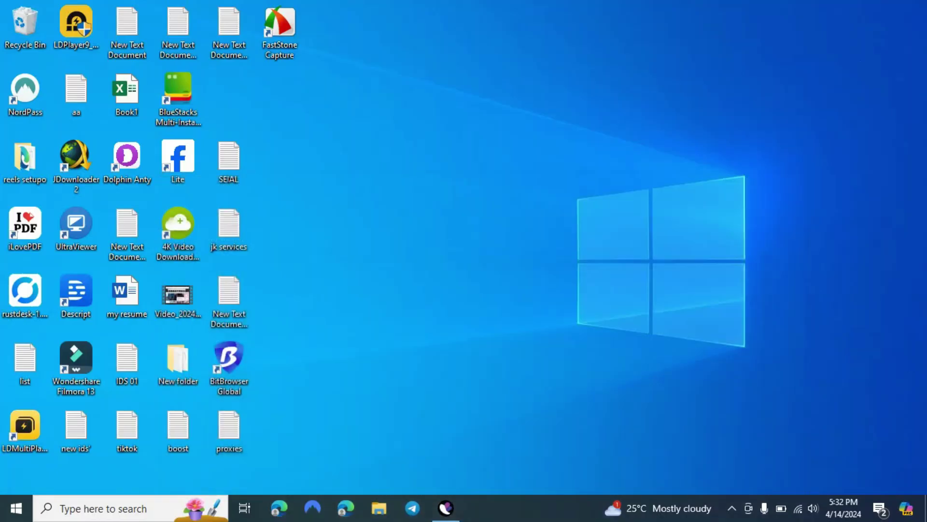
double_click(229, 431)
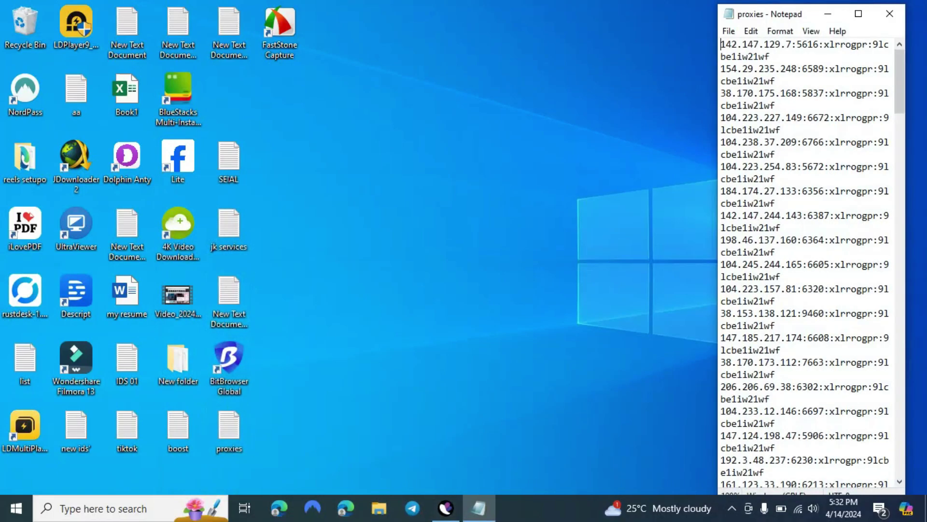
key("ctrl+a")
key("ctrl+c")
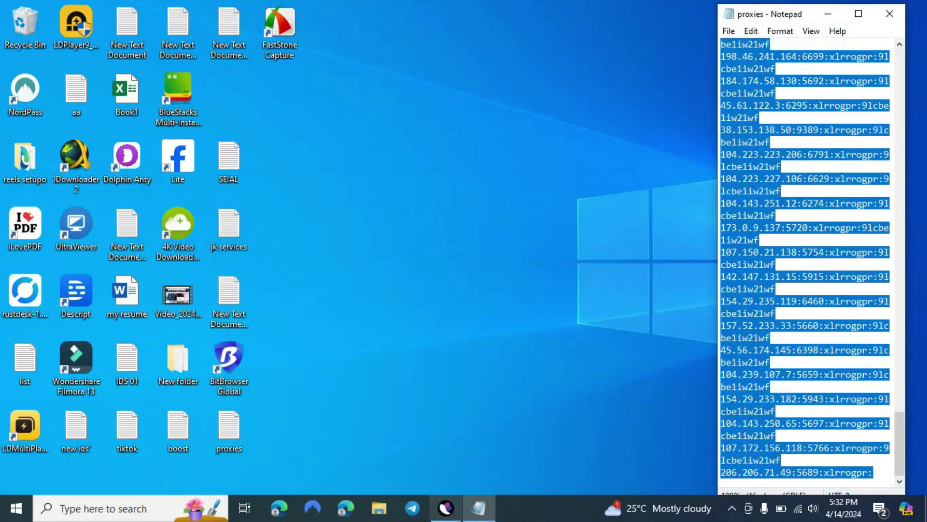
- Switch to Incogniton and bulk-import the copied proxy list, including its usernames and passwords, as HTTP proxies in the Unassigned group
left_click(446, 508)
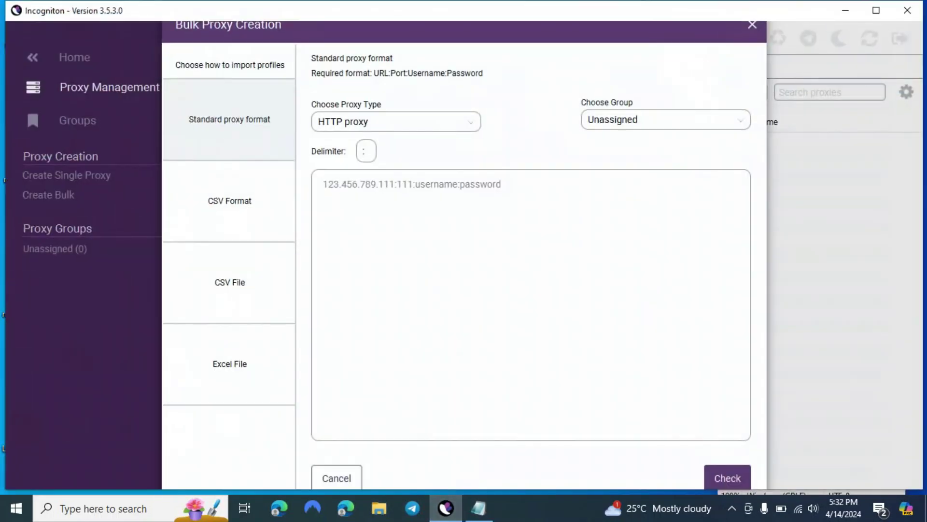
key("ctrl+v")
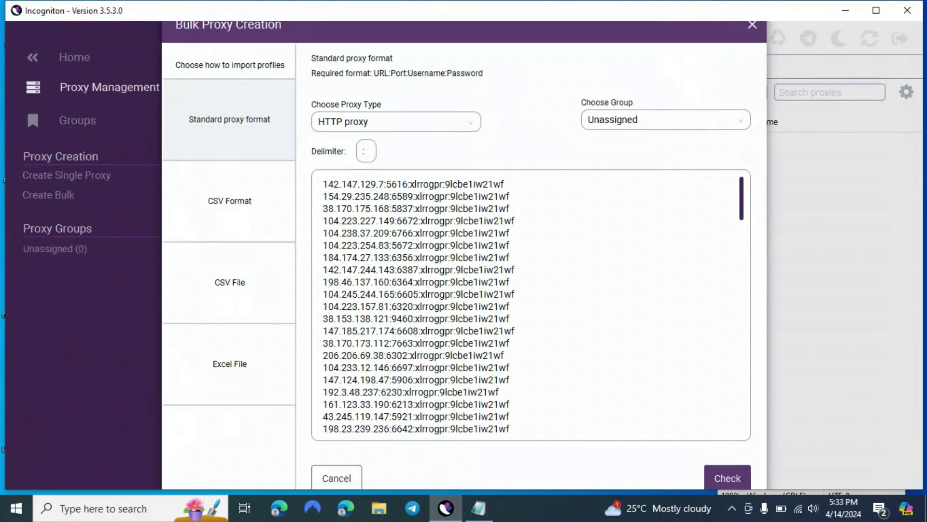
left_click(728, 477)
scroll(464, 254, "down", 10)
scroll(461, 253, "down", 10)
left_click(779, 436)
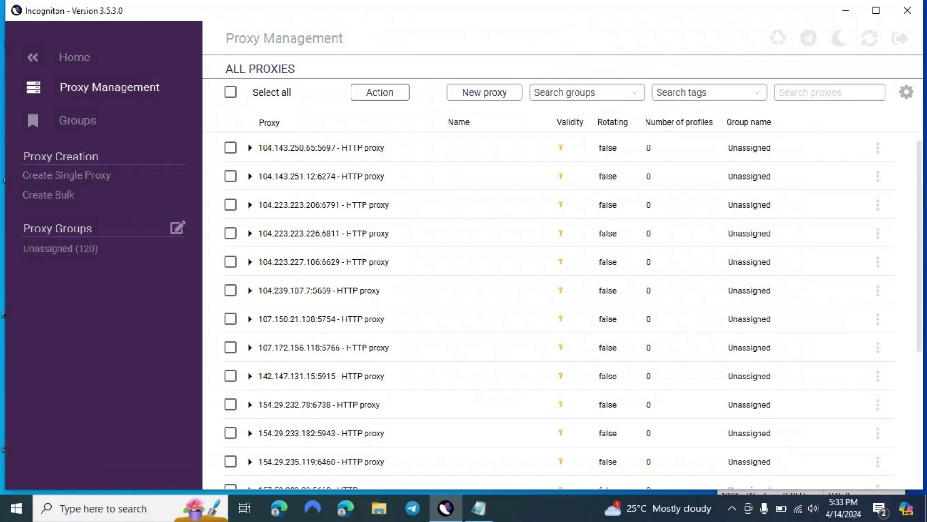
- Delete all proxies in the Unassigned proxy group, also removing them from profiles
scroll(558, 309, "down", 11)
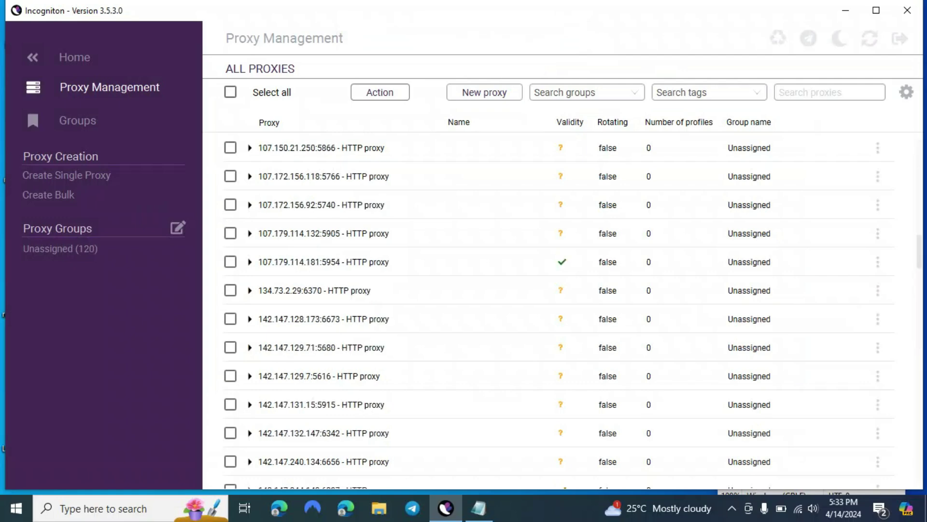
scroll(548, 309, "down", 5)
scroll(548, 309, "down", 6)
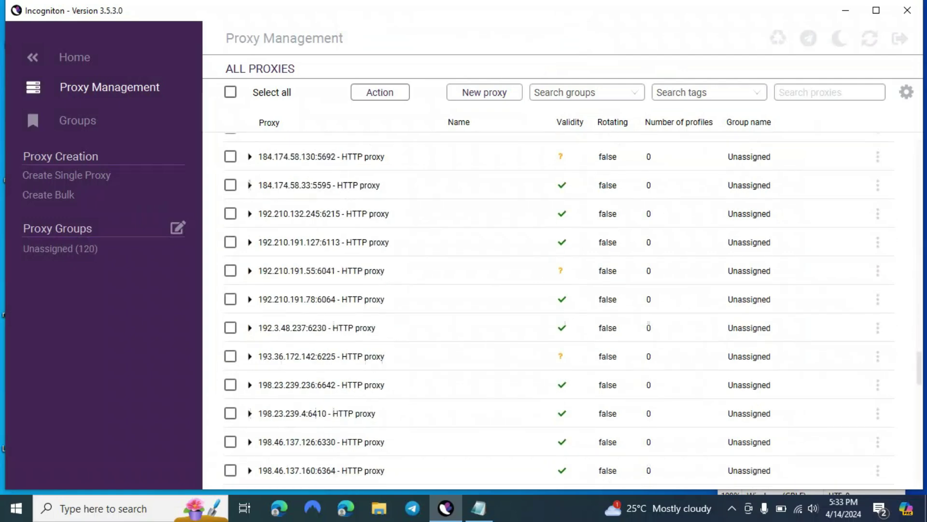
scroll(548, 309, "up", 9)
scroll(548, 309, "up", 10)
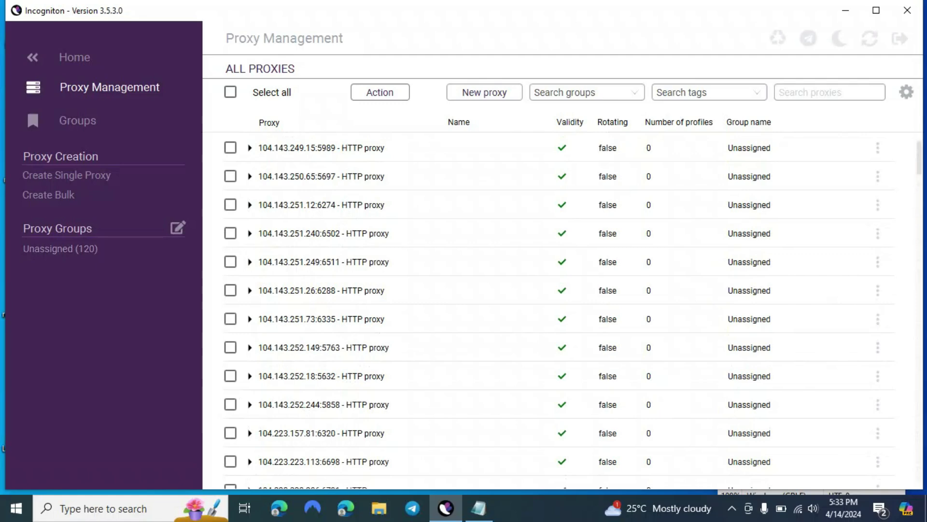
left_click(60, 249)
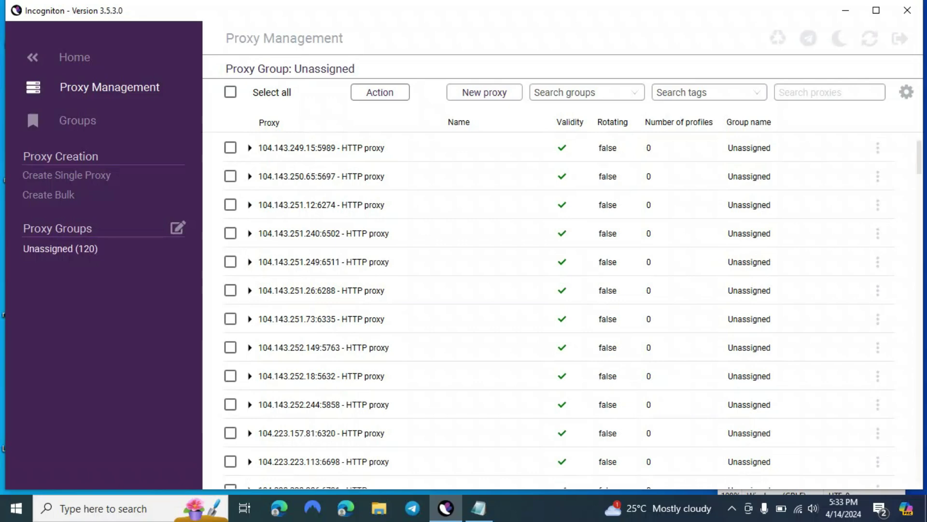
left_click(230, 92)
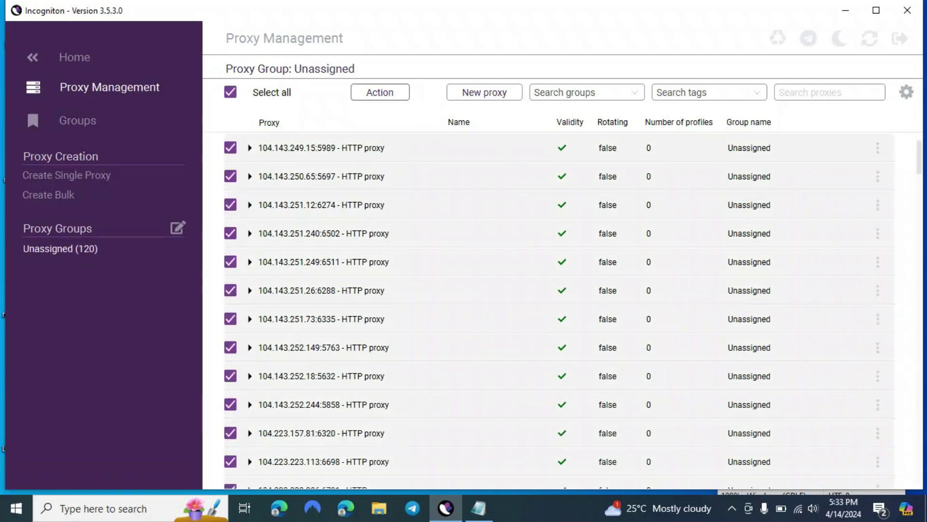
left_click(380, 91)
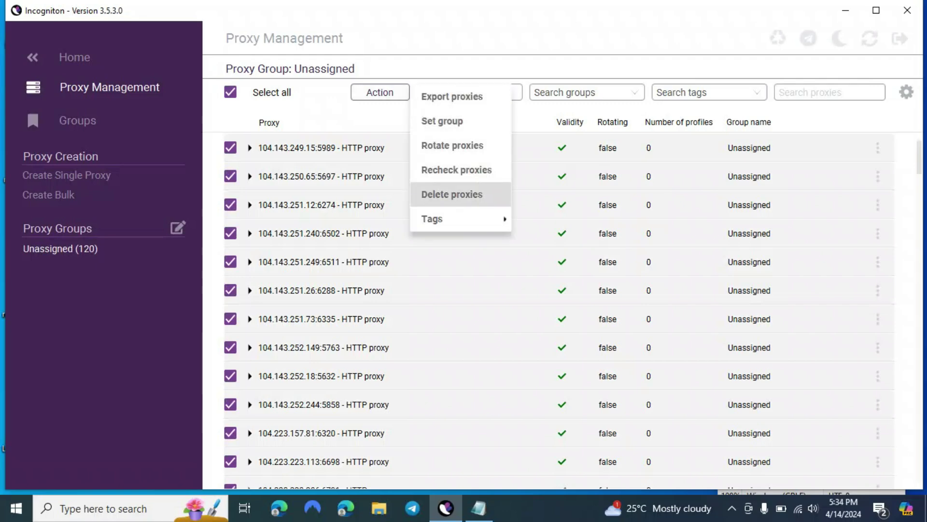
left_click(452, 194)
left_click(356, 269)
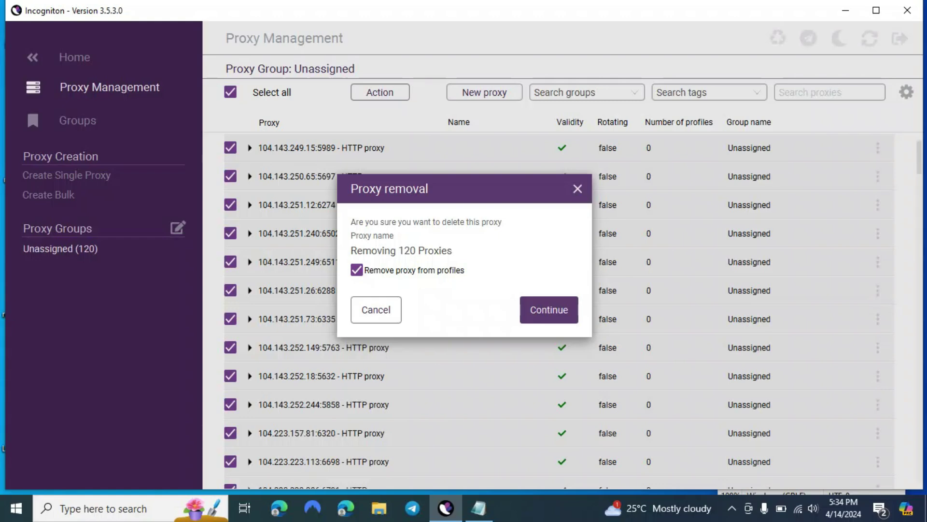
key("Return")
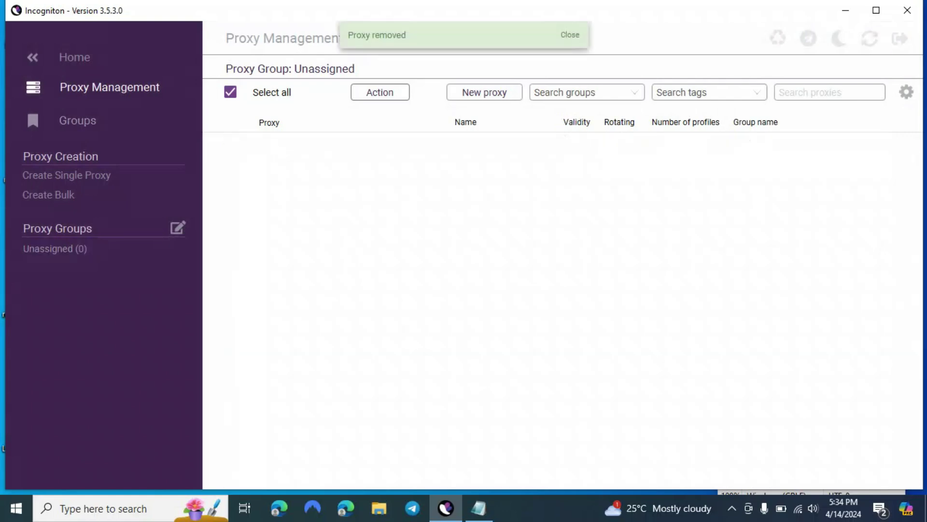
- View the proxy group overview and clear the Select all option in the Unassigned group
left_click(77, 121)
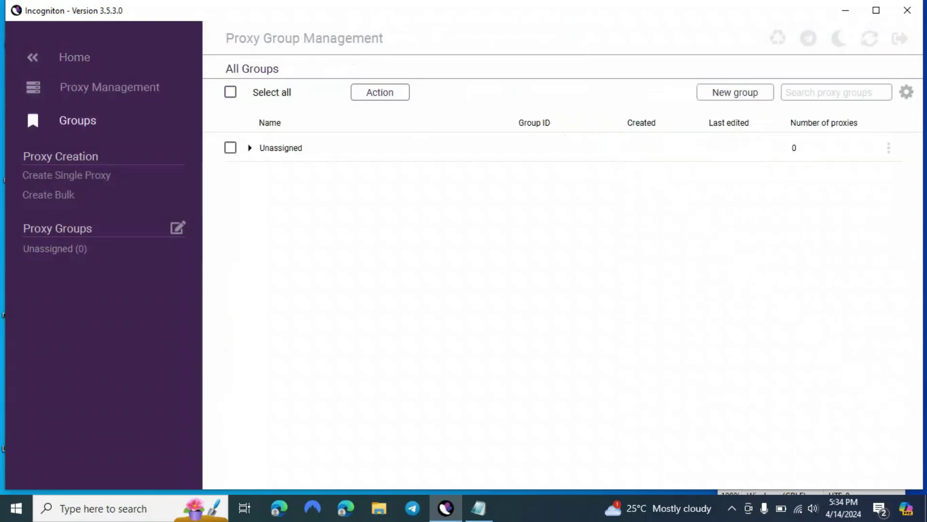
left_click(55, 248)
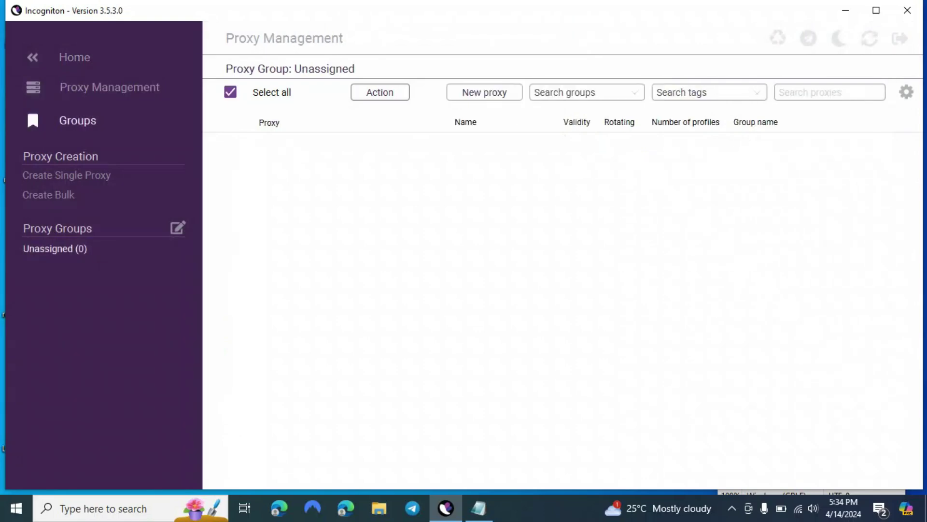
left_click(230, 91)
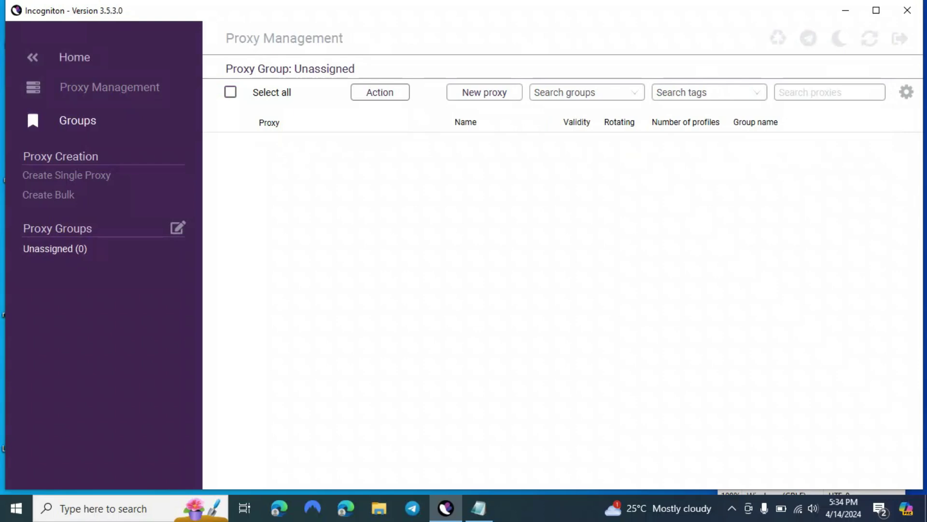
- Leave proxy management and view the Synchronizer (BETA) and Help & Support pages
left_click(68, 57)
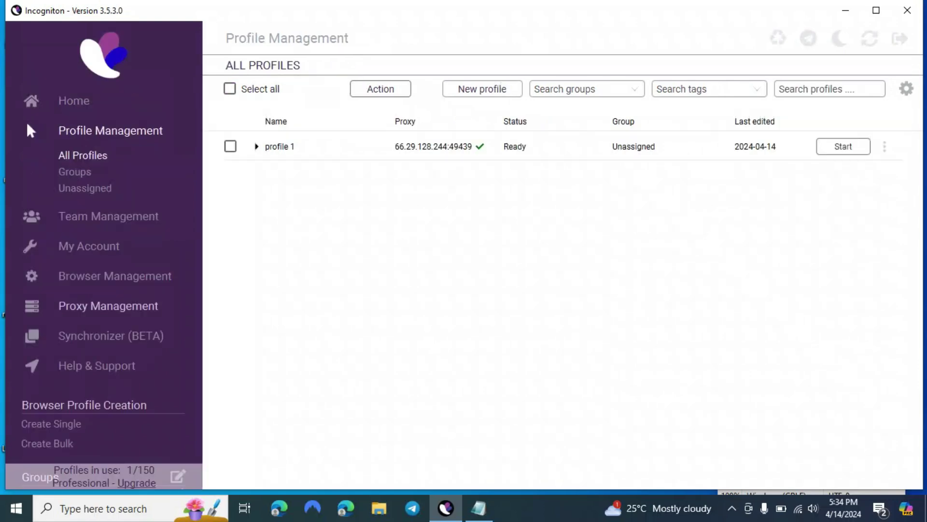
left_click(111, 335)
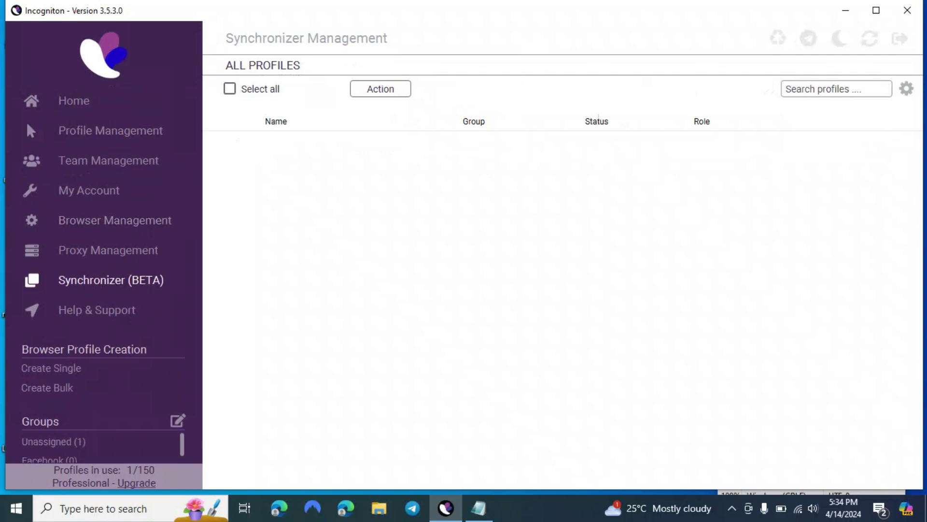
left_click(97, 310)
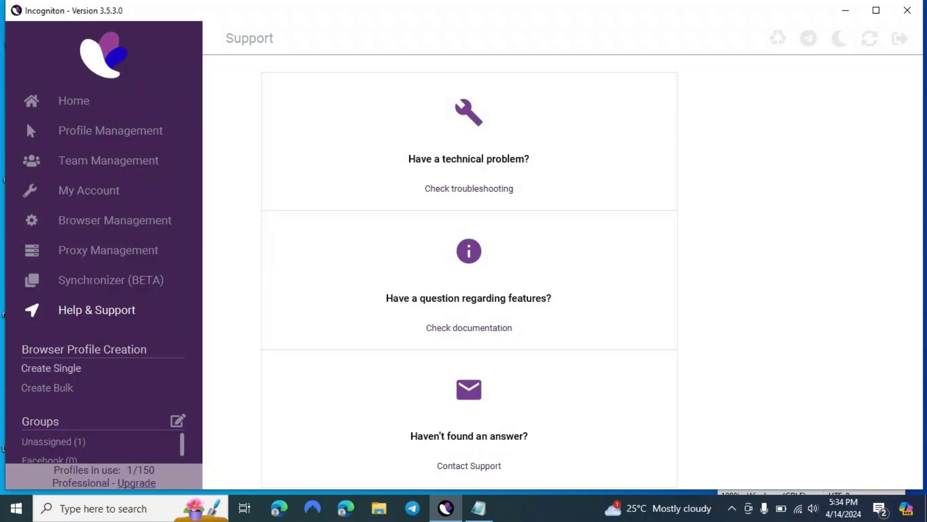
left_click(51, 368)
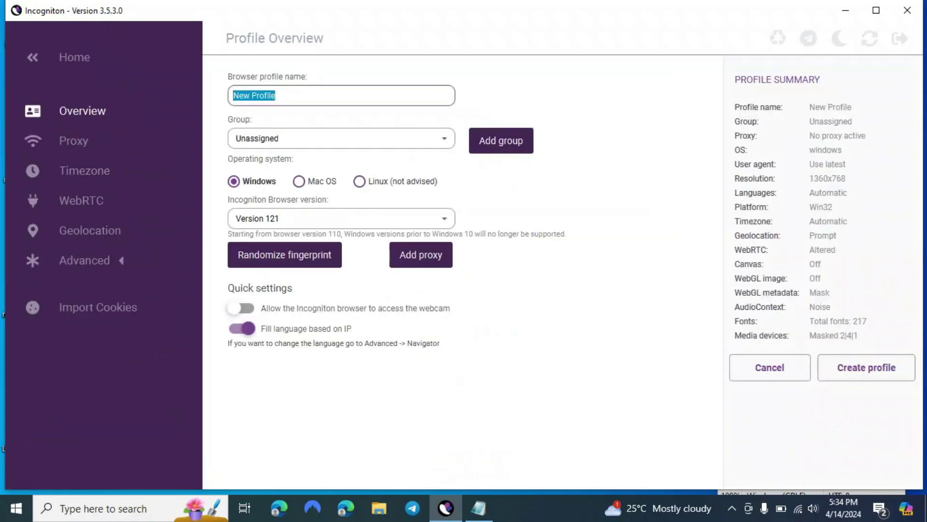
left_click(770, 367)
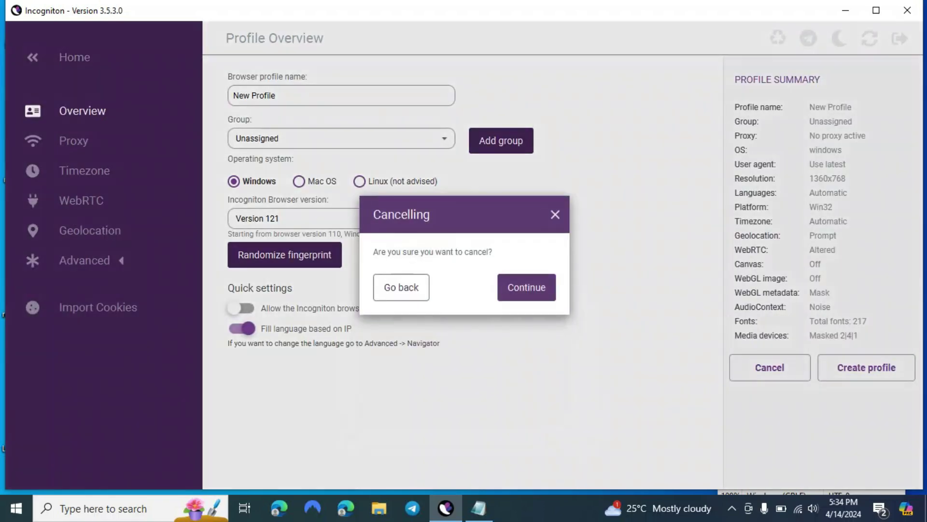
left_click(526, 287)
- Start bulk profile creation in CSV format, and open "Example+file+for+bulk+importer (1)" from the Downloads folder in Excel
left_click(47, 443)
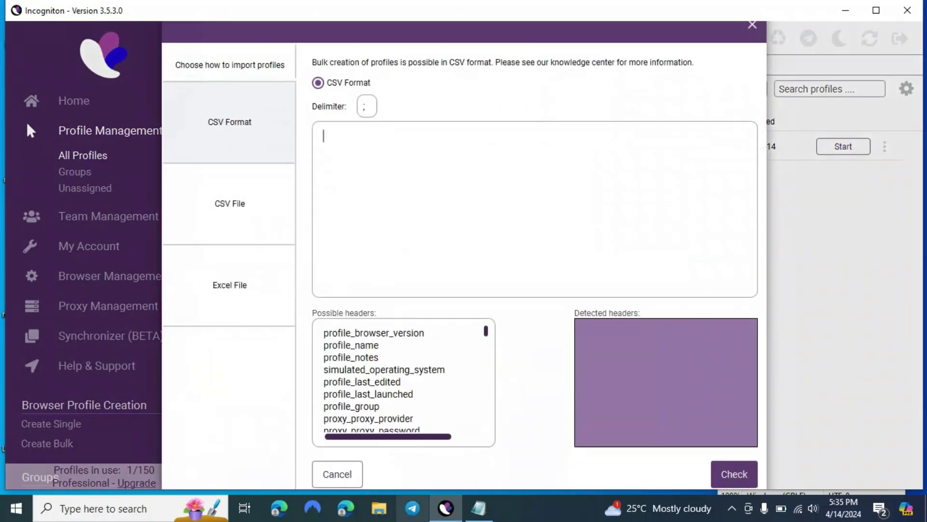
left_click(379, 508)
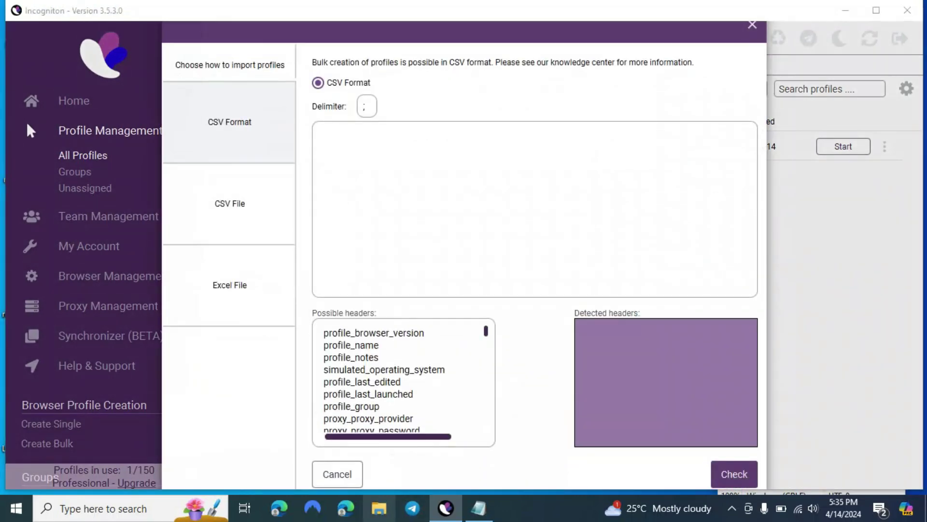
double_click(807, 176)
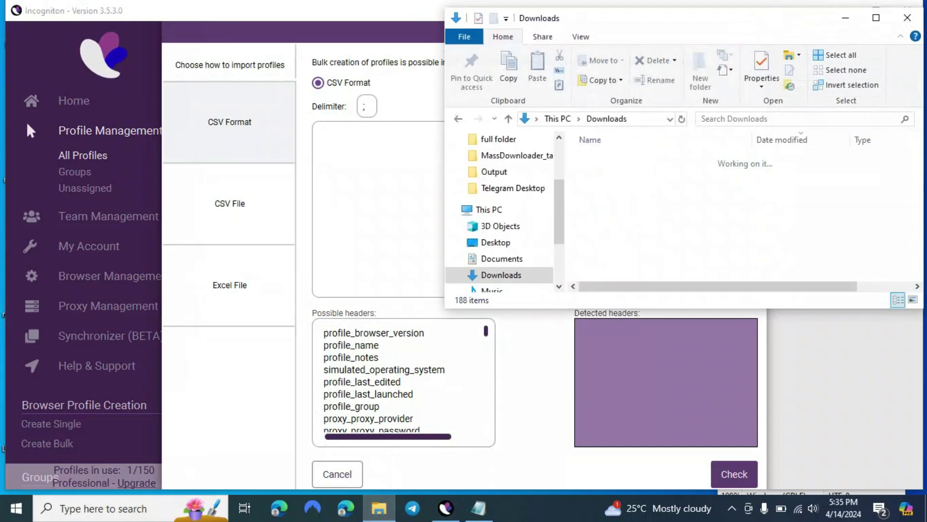
left_click(659, 179)
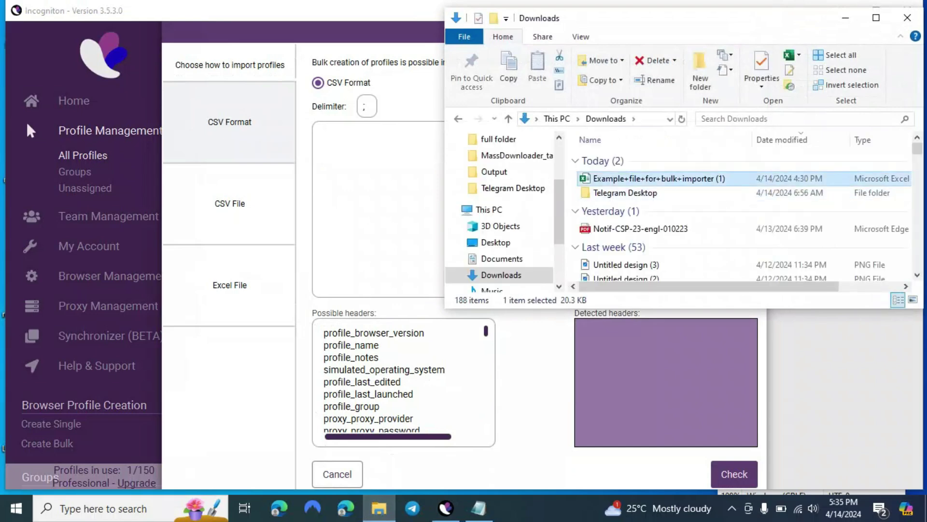
left_click(907, 17)
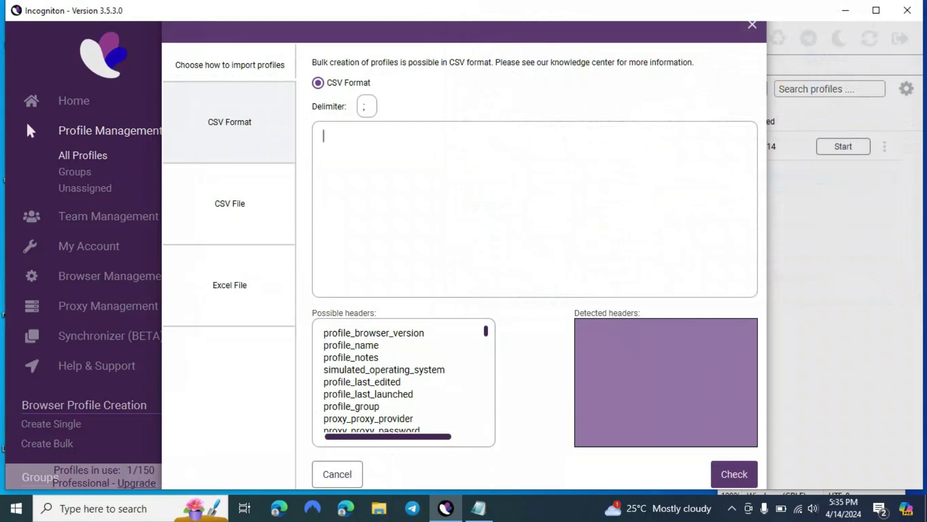
left_click(513, 508)
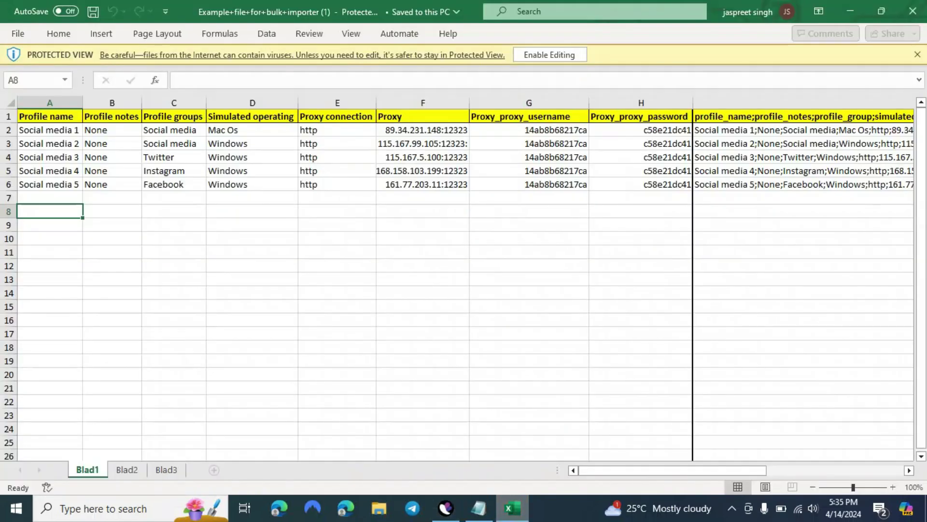
- Copy the semicolon-separated header and the five profile rows in cells I1:I6 of sheet Blad1
left_click_drag(619, 470, 746, 470)
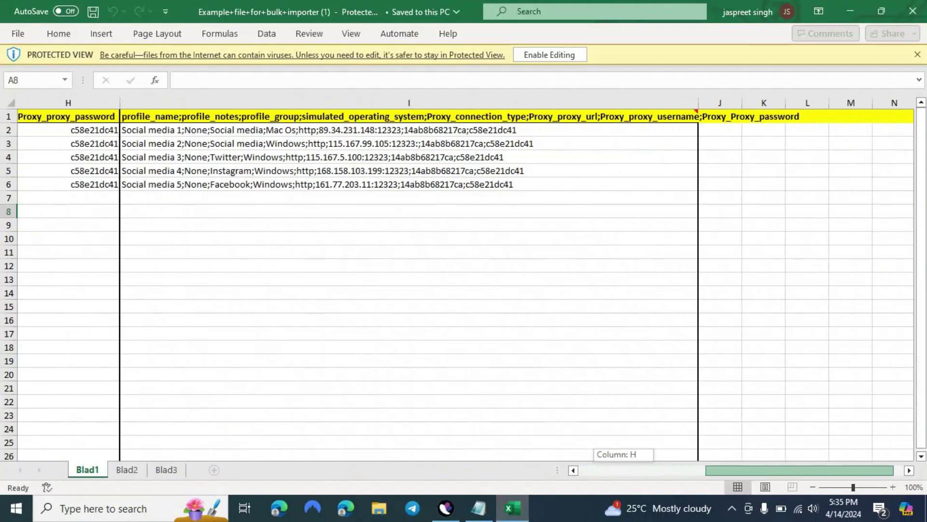
left_click(408, 130)
left_click_drag(408, 117, 408, 184)
key("ctrl+c")
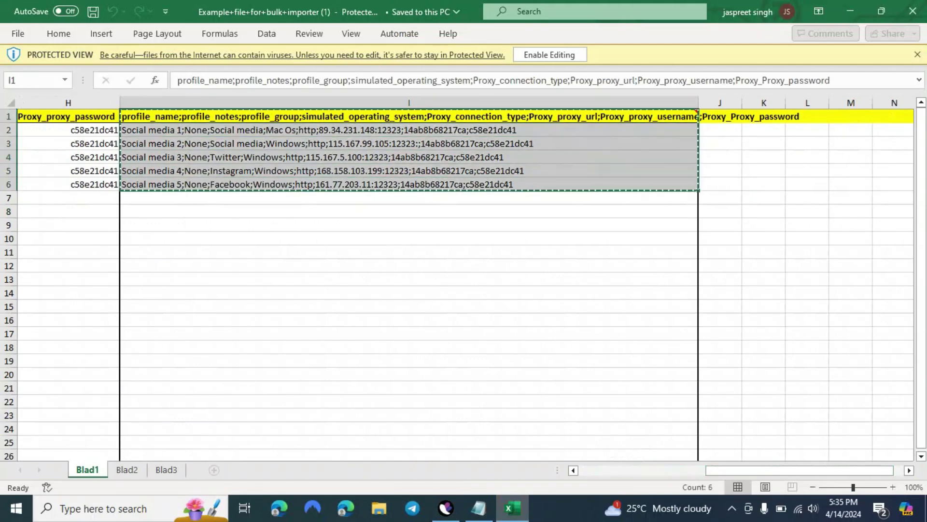
- Paste the copied CSV rows, including proxy usernames and passwords, into Incogniton's bulk profile creation and import profiles Social media 1 to 5
key("alt+Tab")
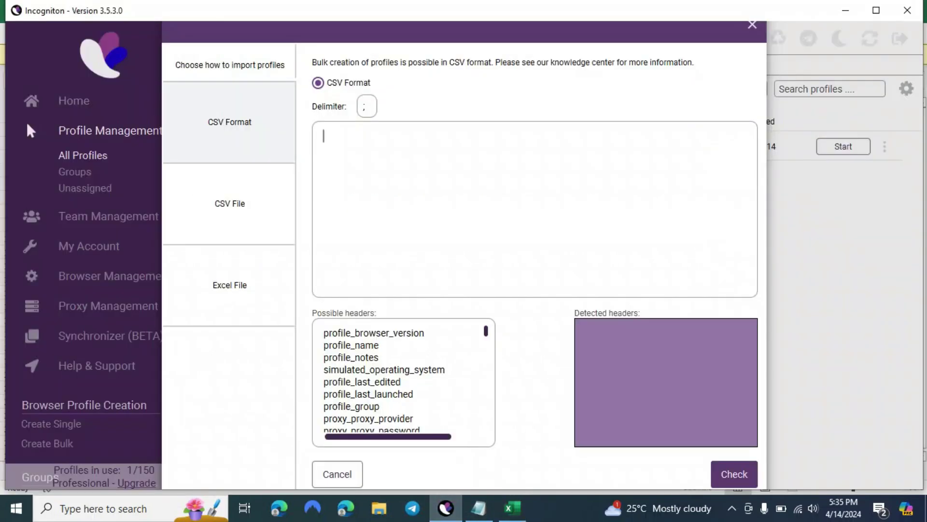
key("ctrl+v")
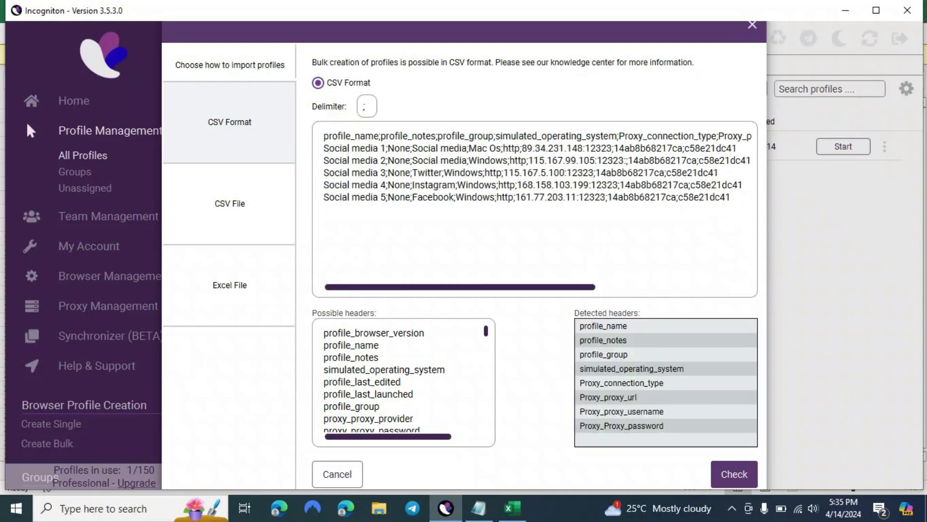
left_click(734, 474)
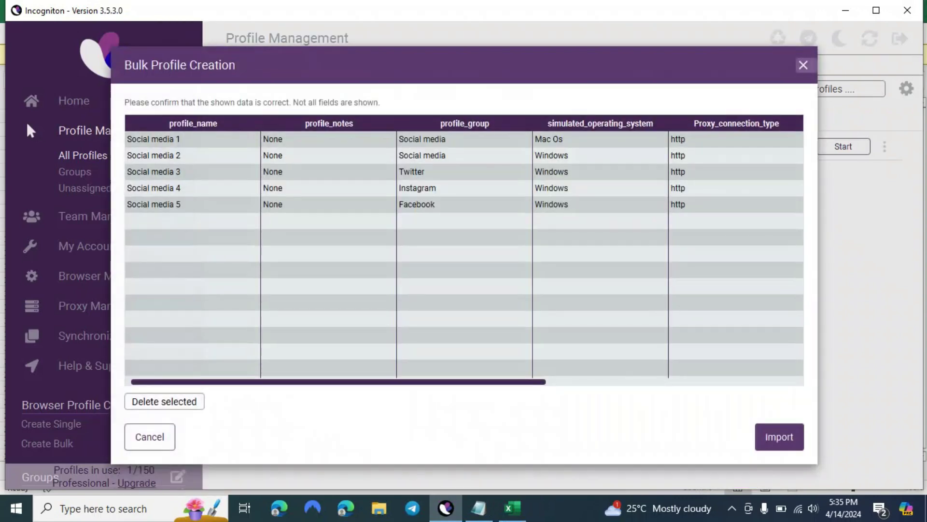
left_click(779, 437)
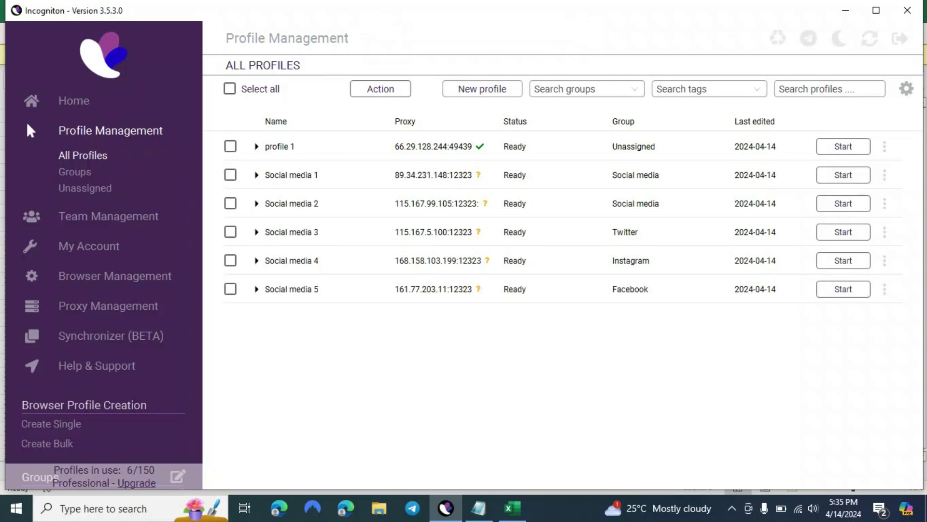
- Return to the example workbook in Excel, review its profile and proxy columns, and close it
left_click(512, 508)
left_click(416, 224)
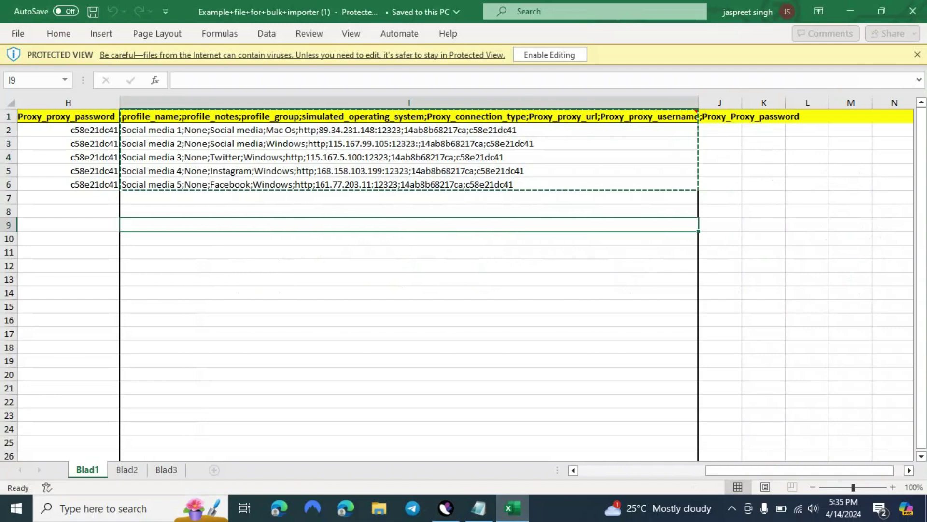
mouse_move(743, 470)
left_mouse_down()
mouse_move(754, 470)
mouse_move(618, 470)
mouse_move(754, 470)
left_mouse_up()
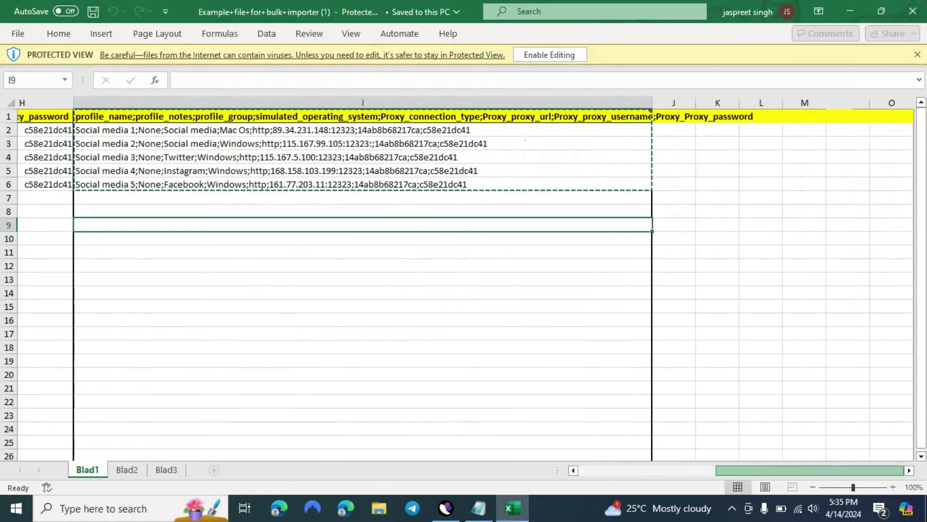
scroll(463, 278, "left", 5)
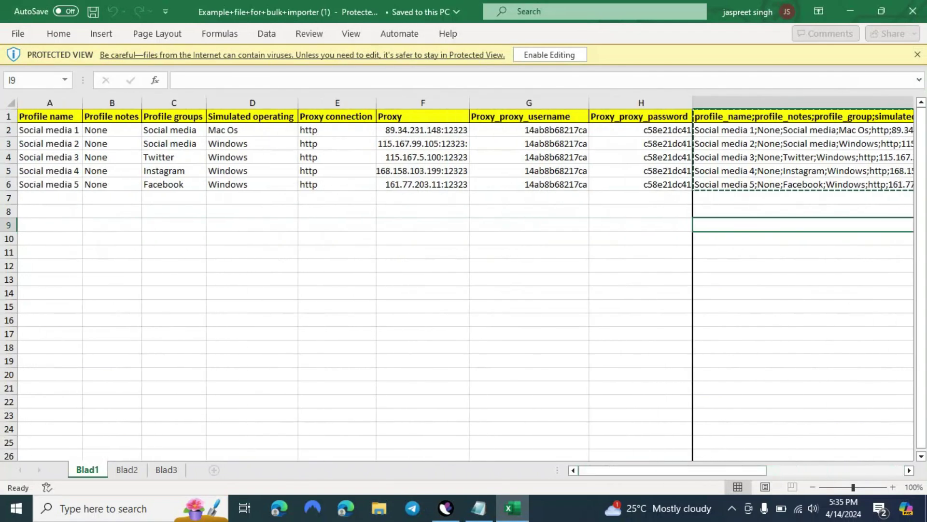
left_click(913, 11)
left_click(912, 11)
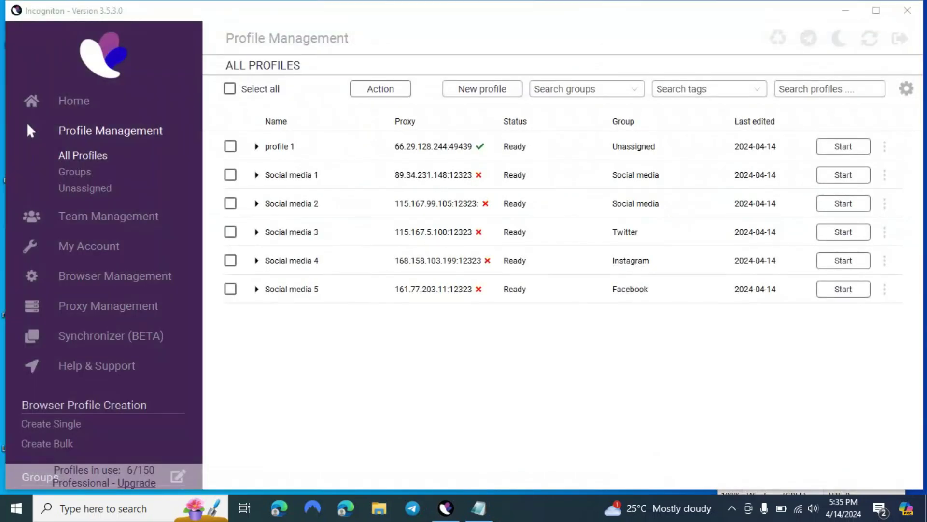
- Delete the imported profiles Social media 1 to 5 in bulk, leaving "profile 1" out of the selection
left_click(230, 89)
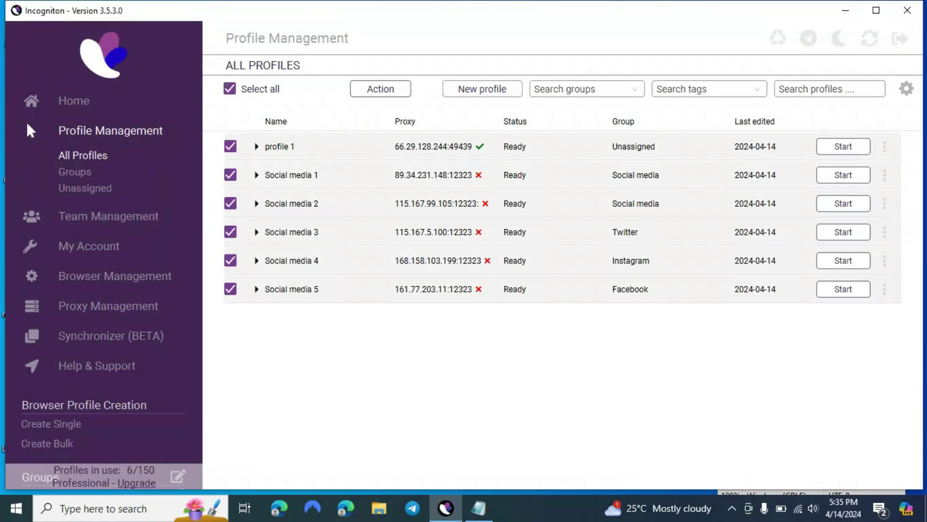
left_click(230, 146)
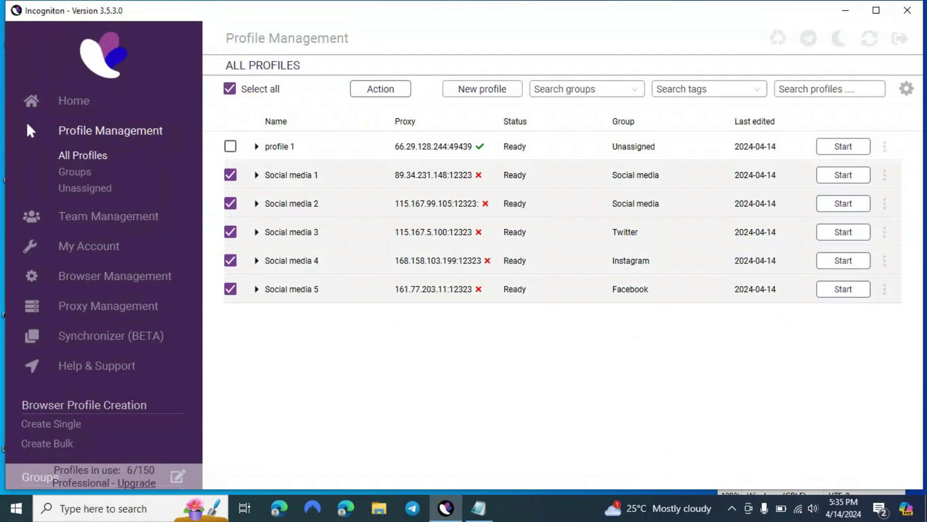
left_click(381, 89)
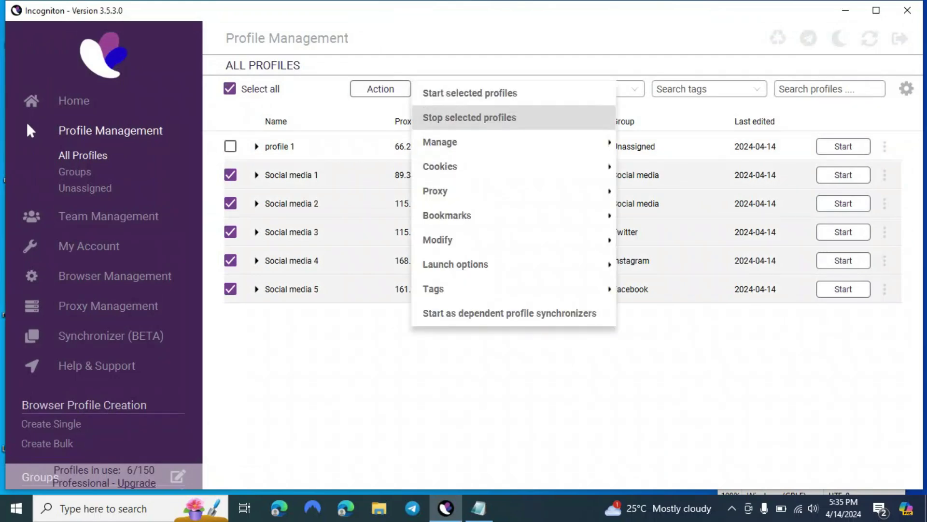
mouse_move(512, 215)
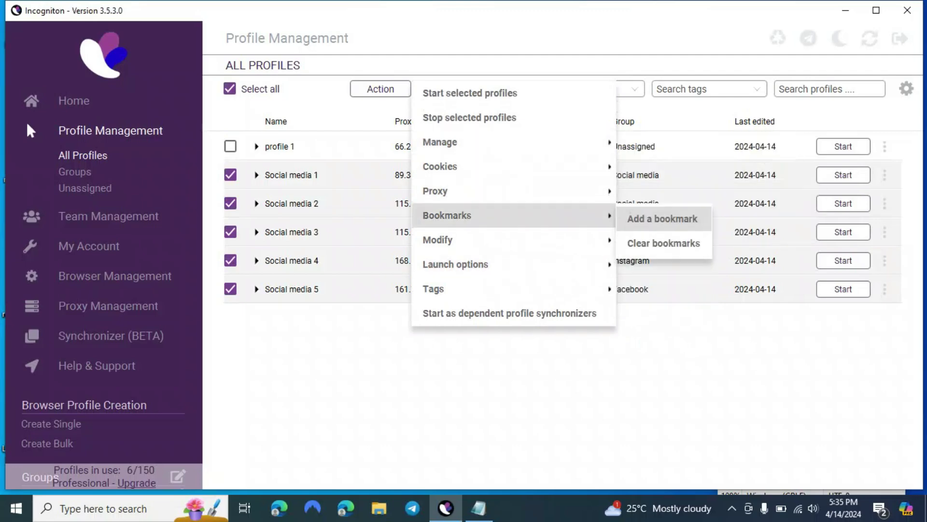
mouse_move(512, 142)
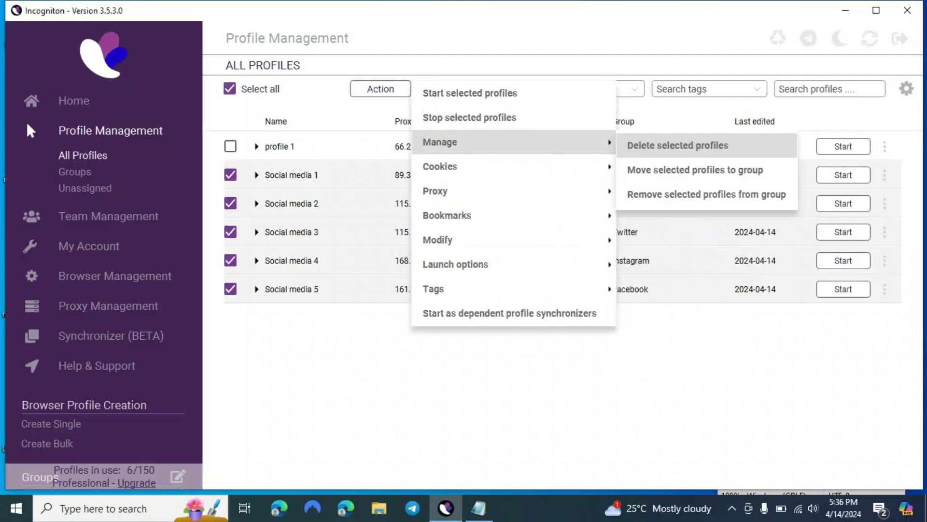
left_click(677, 145)
left_click(549, 279)
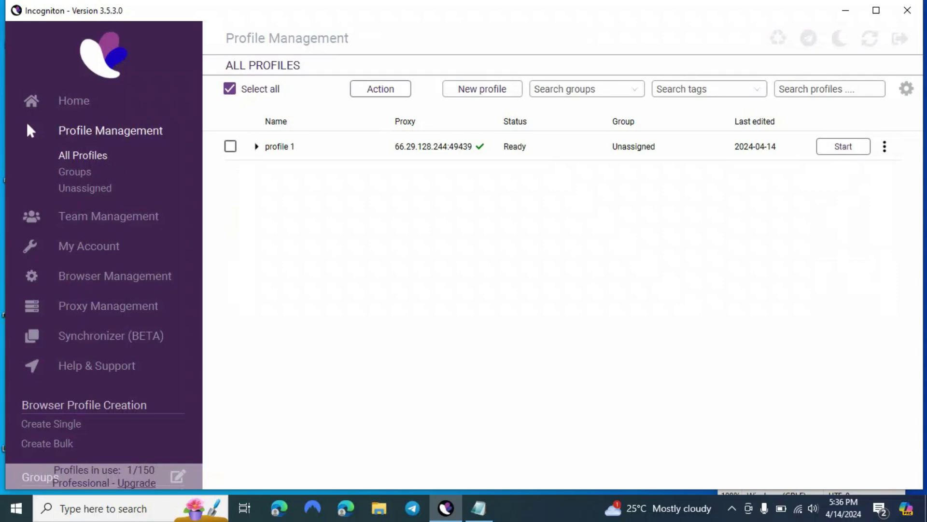
- Edit "profile 1" to clear its proxy IP and port, and update the profile
left_click(885, 146)
left_click(772, 145)
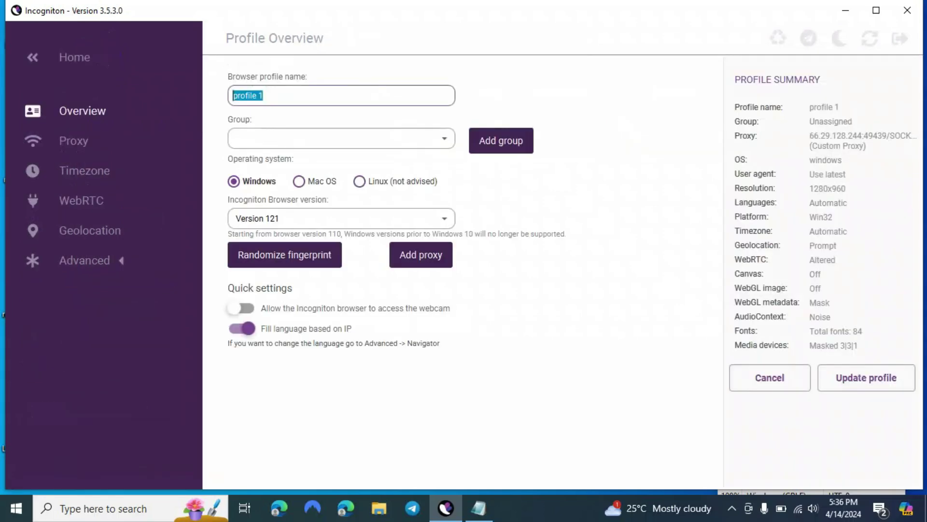
left_click(73, 141)
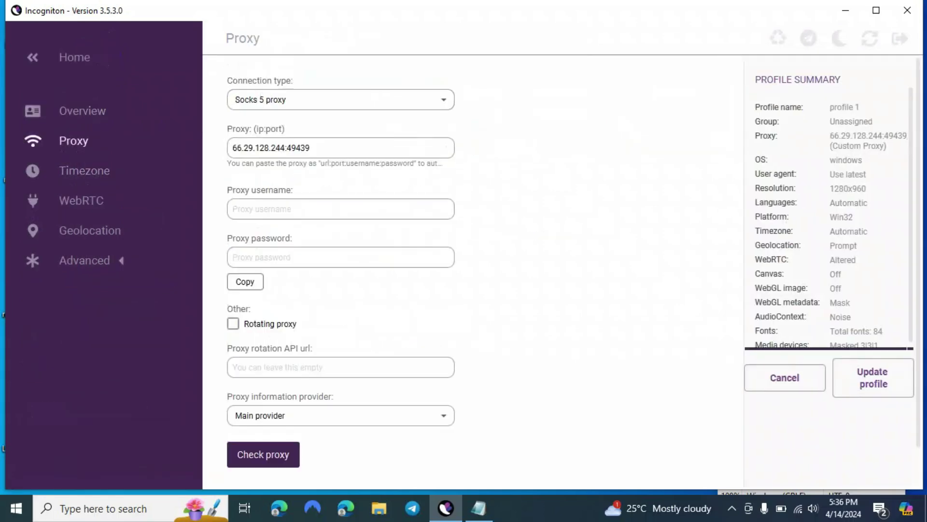
left_click_drag(314, 148, 231, 148)
key("BackSpace")
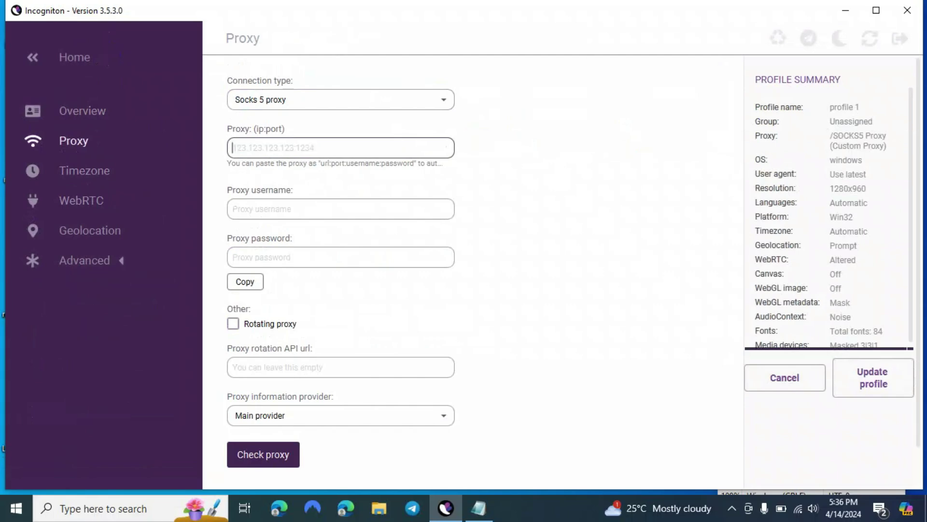
left_click(873, 378)
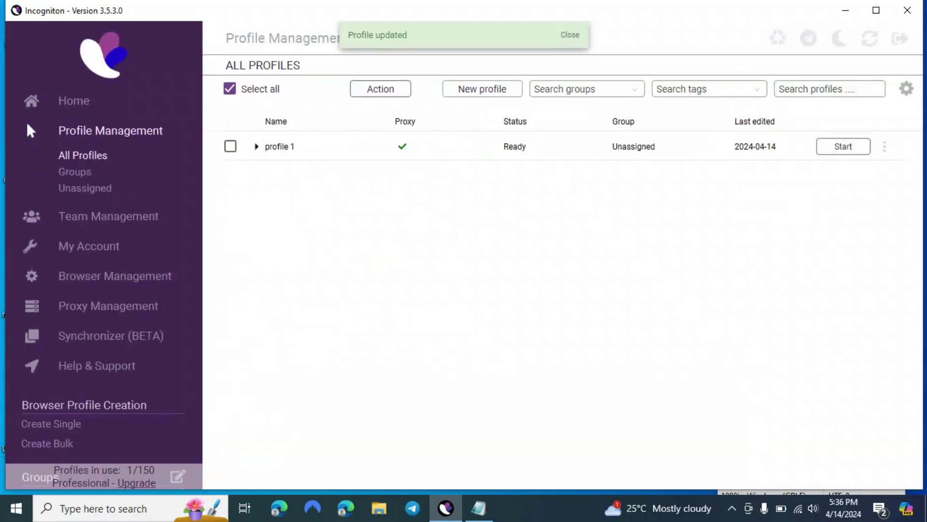
- Look over the synchronizer and proxy options of "profile 1", and open its Cookie Collector setup
left_click(885, 147)
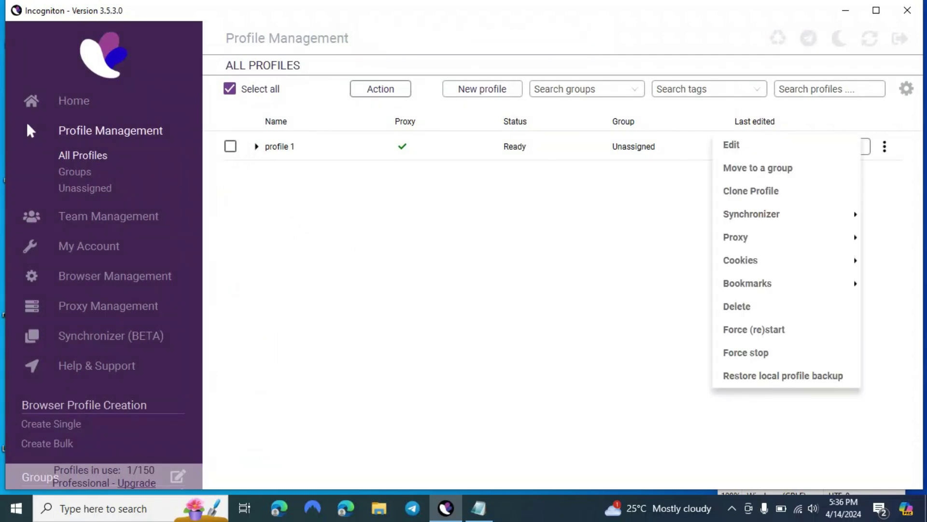
mouse_move(787, 214)
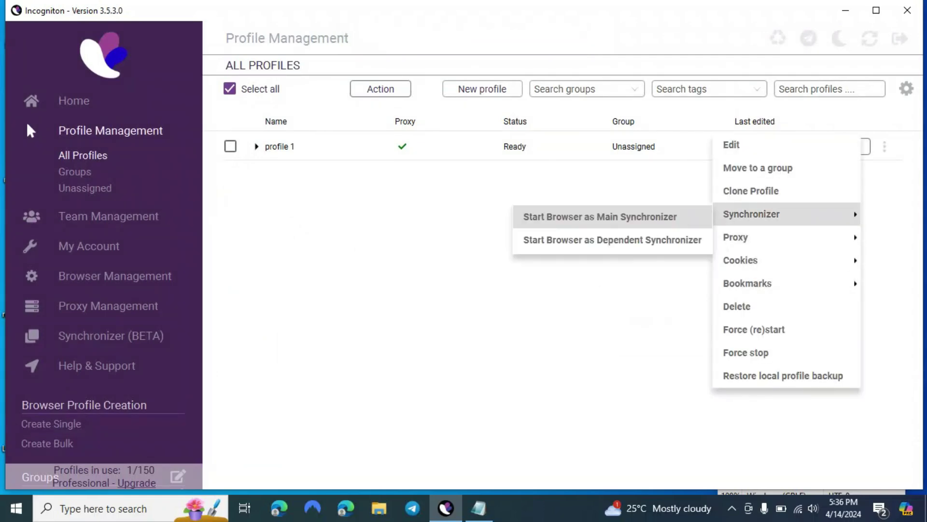
mouse_move(772, 237)
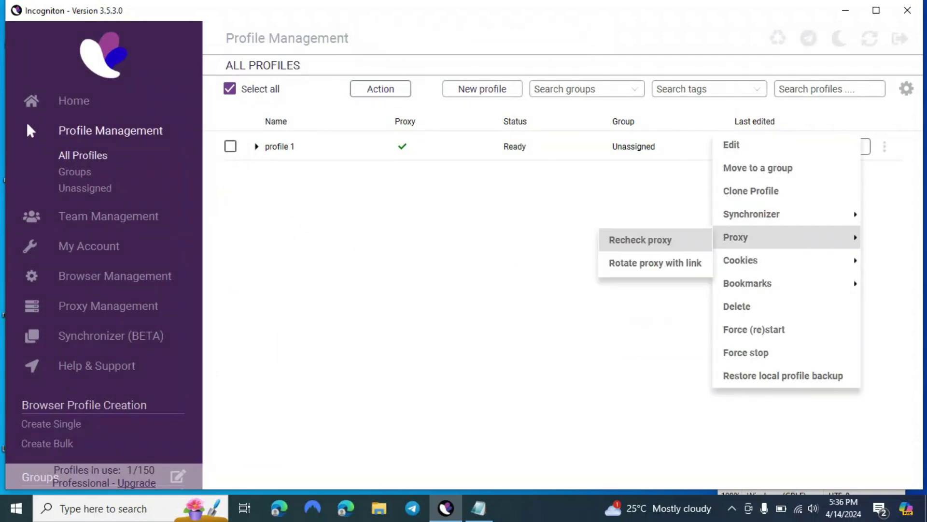
mouse_move(743, 237)
mouse_move(754, 260)
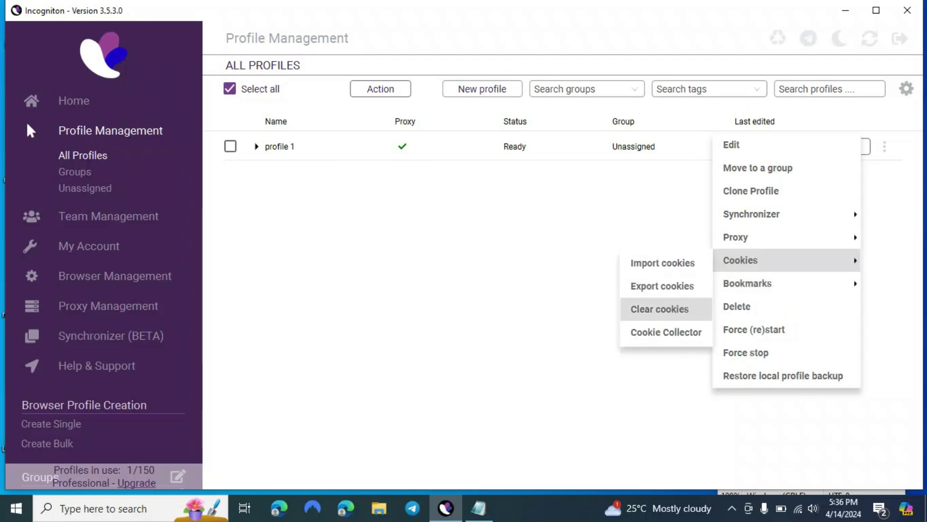
left_click(666, 331)
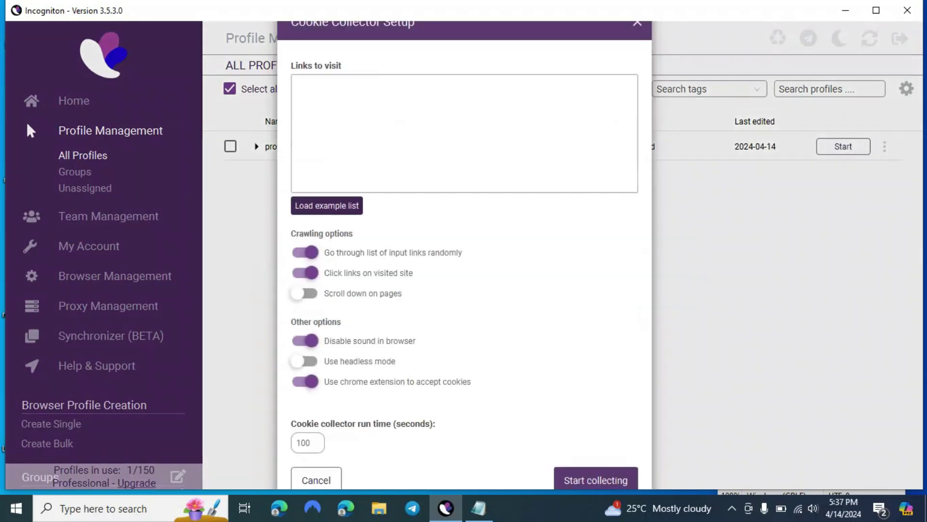
- Load the example list of links to visit and cut it down to google.com, youtube.com, facebook.com and twitter.com
left_click(299, 88)
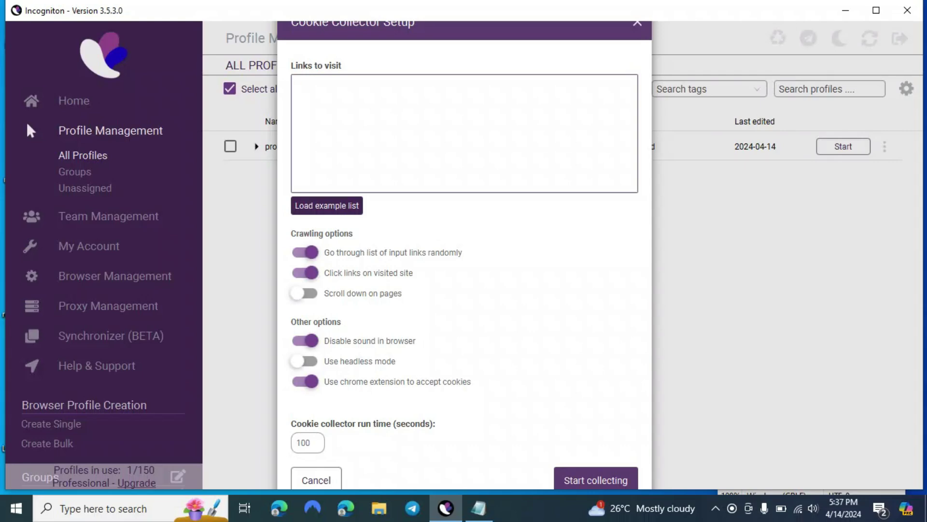
left_click(327, 206)
scroll(465, 133, "down", 10)
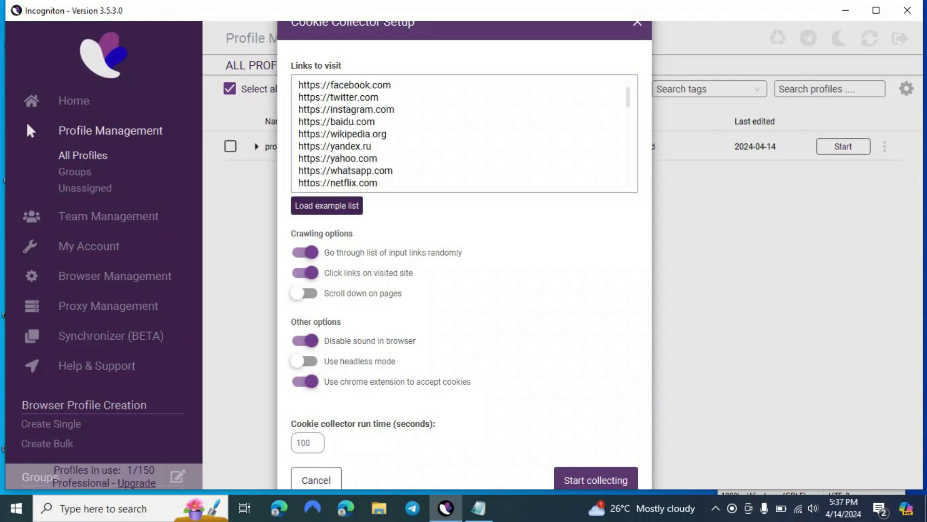
left_click_drag(354, 179, 303, 137)
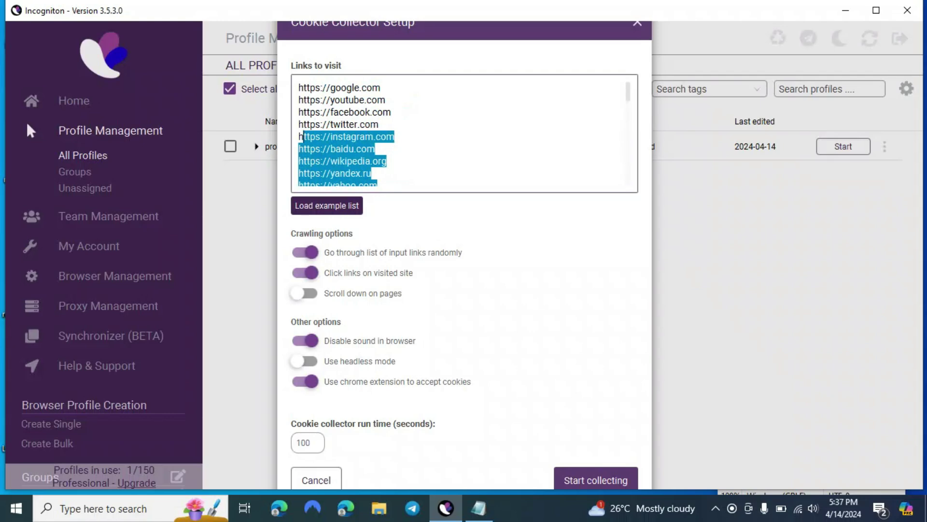
key("BackSpace")
key("BackSpace")
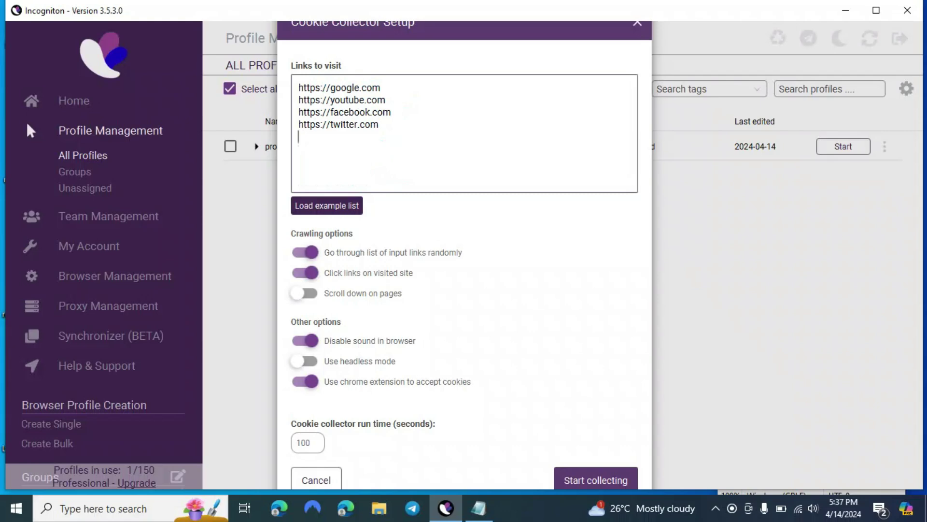
- Enable scrolling down on pages in the crawling options and start collecting cookies
left_click(305, 294)
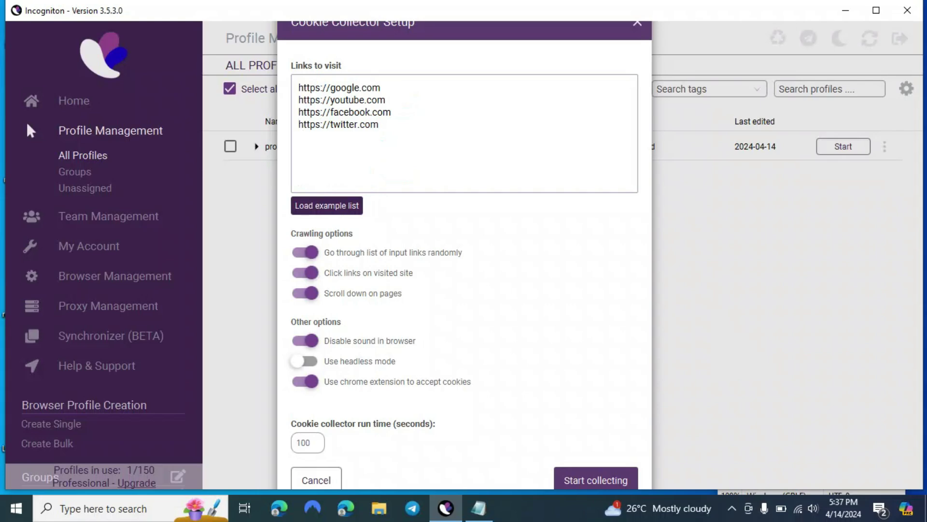
left_click(596, 479)
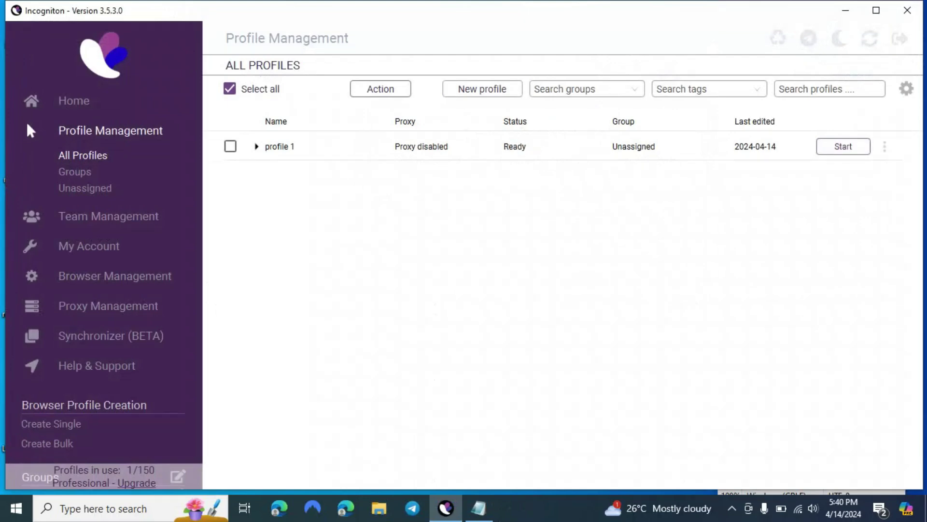
- Export the cookies of "profile 1" to the Downloads folder under the suggested file name
left_click(885, 147)
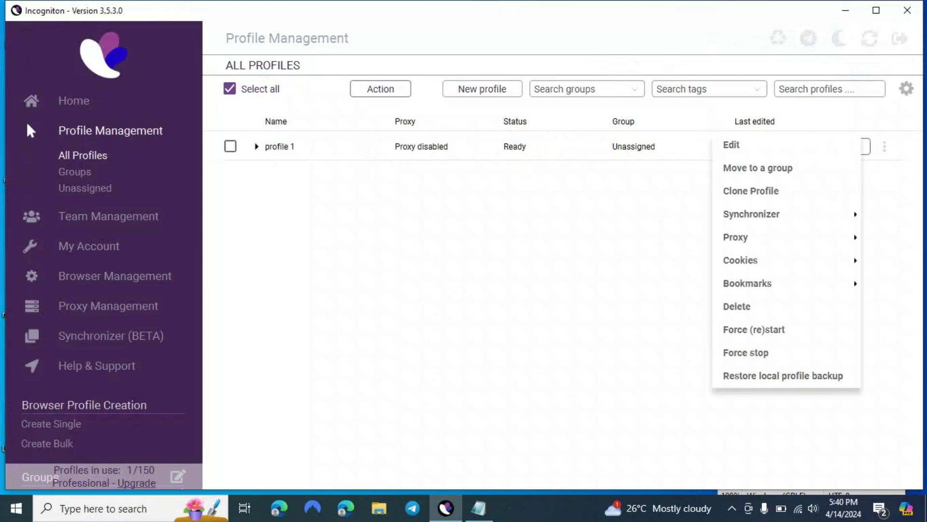
mouse_move(741, 260)
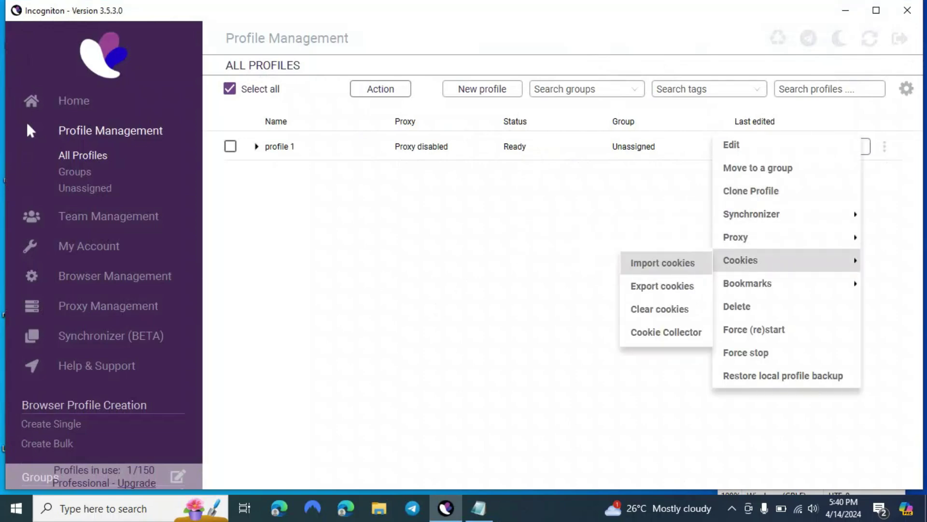
left_click(662, 285)
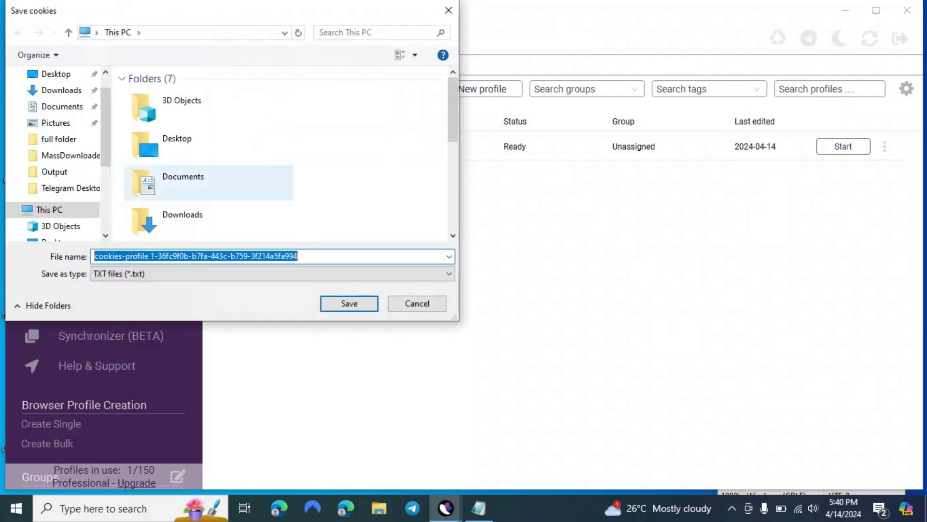
left_click(61, 89)
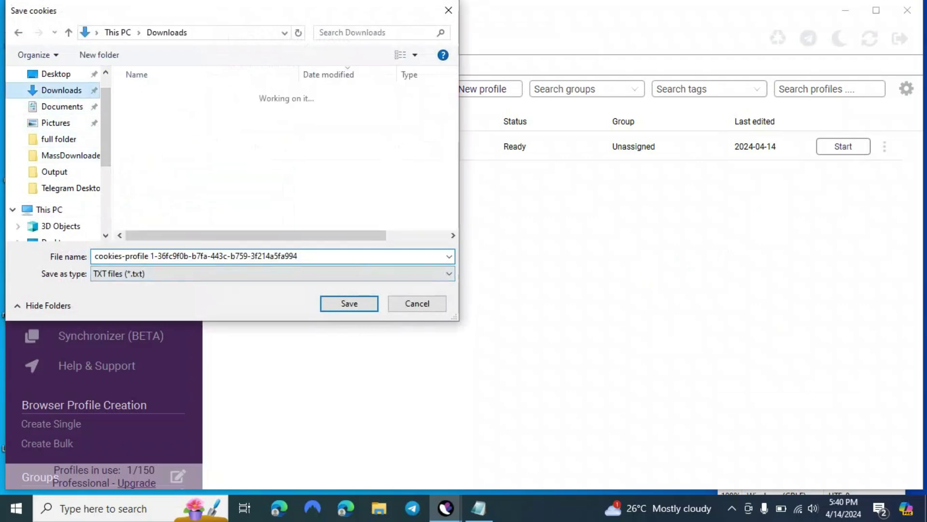
left_click(349, 303)
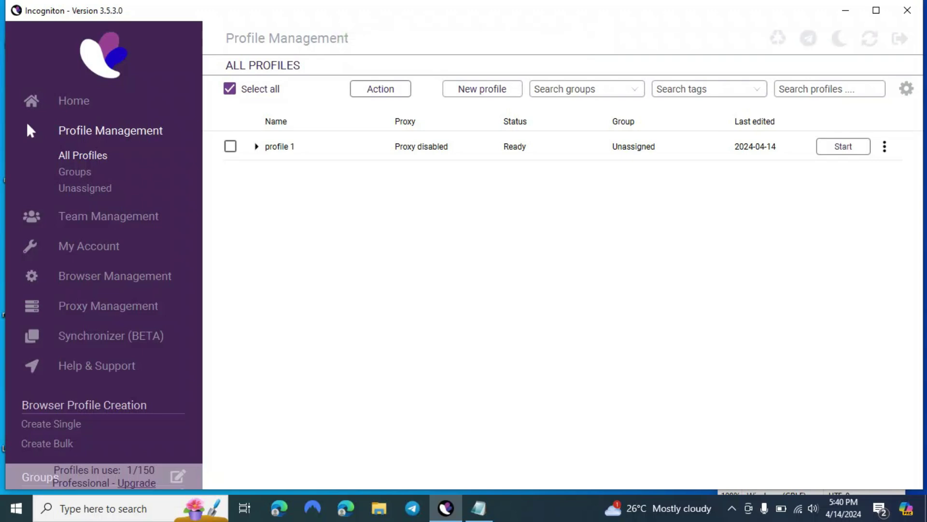
- Clear all cookies of "profile 1" and confirm the cookie cleaning
left_click(885, 147)
mouse_move(773, 260)
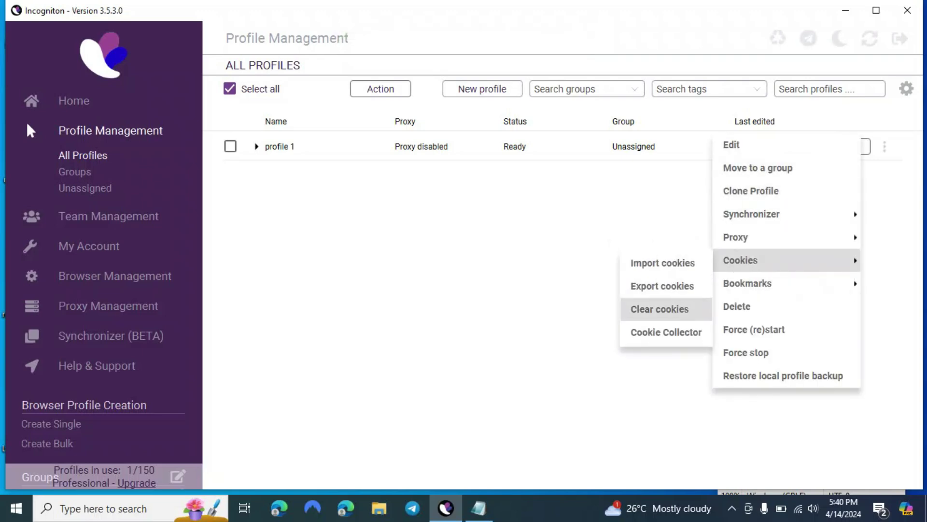
left_click(659, 308)
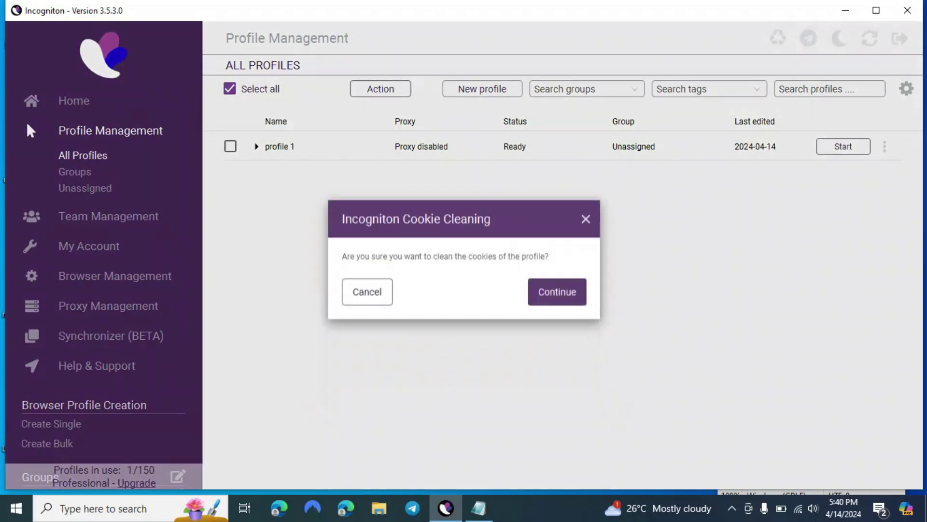
left_click(557, 287)
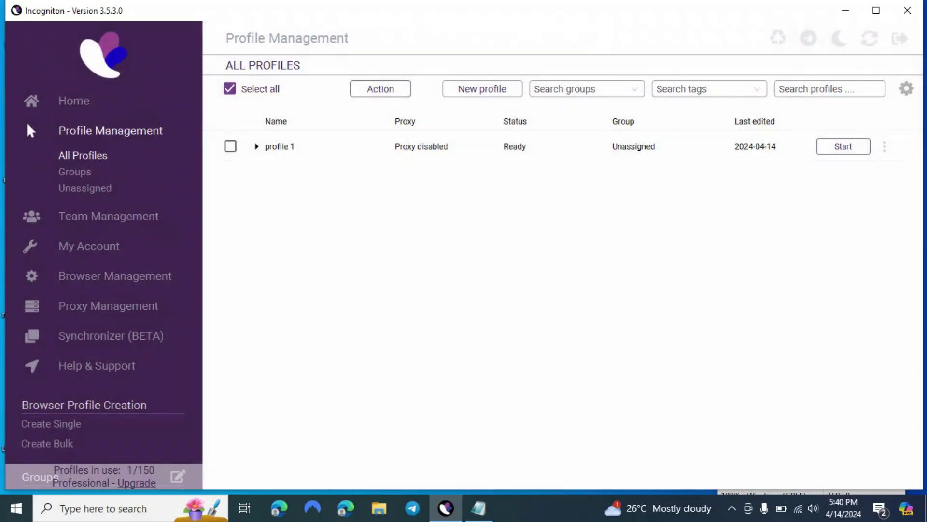
- Import the cookies of "profile 1" in JSON format, using the exported cookie file from the Downloads folder
left_click(885, 146)
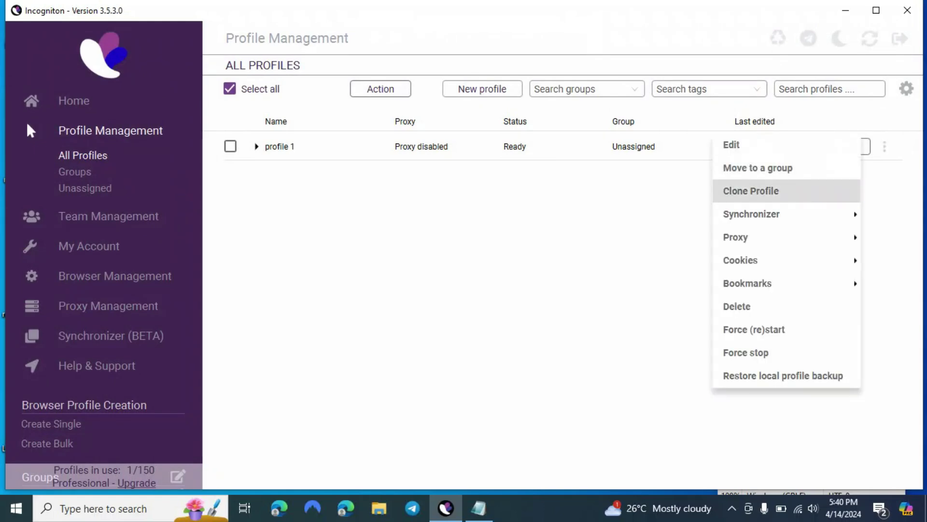
mouse_move(741, 260)
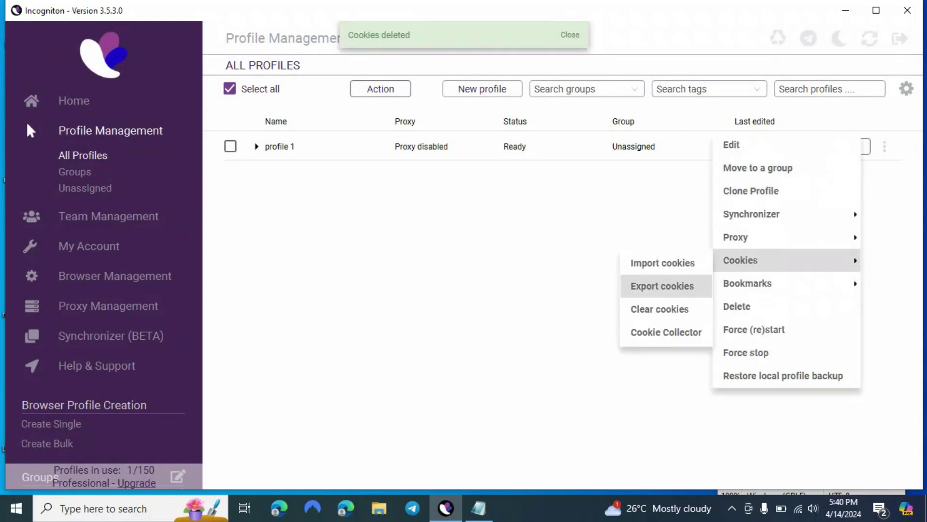
left_click(663, 263)
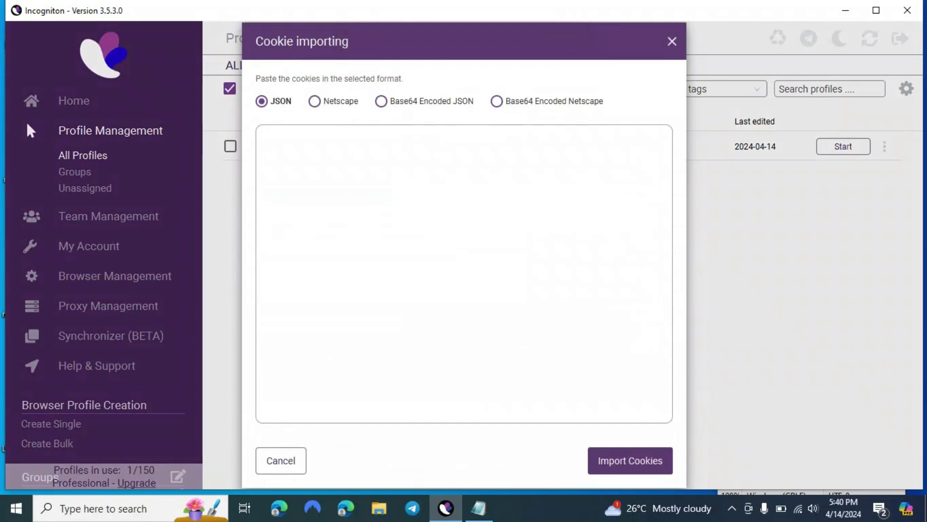
left_click(379, 508)
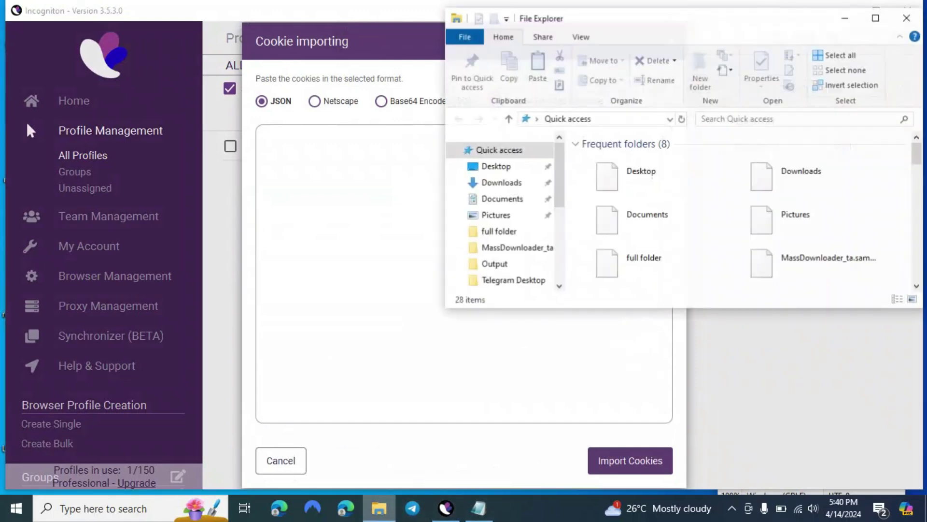
double_click(802, 177)
left_click_drag(700, 17, 756, 16)
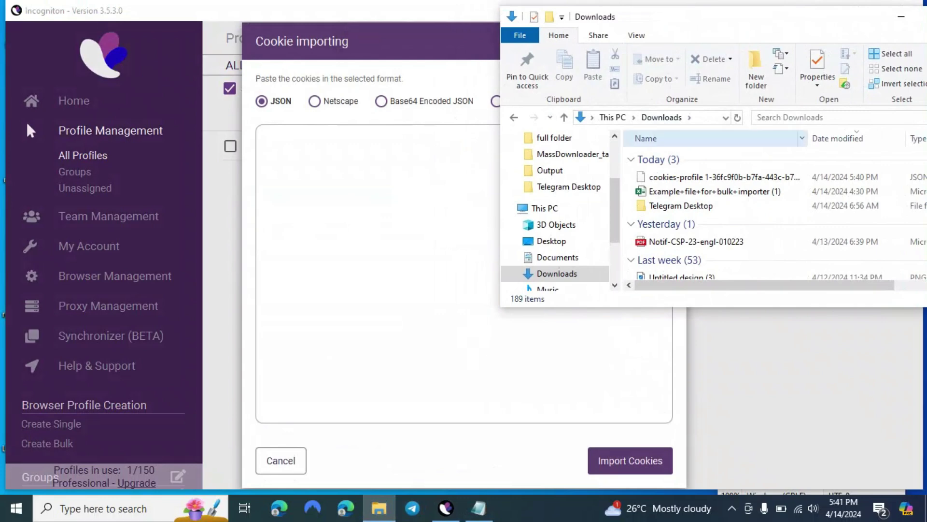
left_click_drag(685, 177, 397, 205)
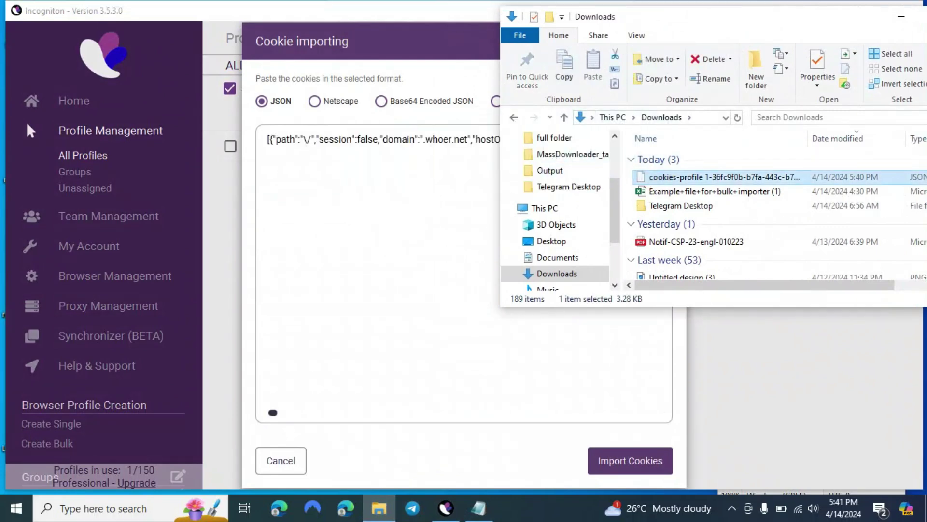
left_click(901, 17)
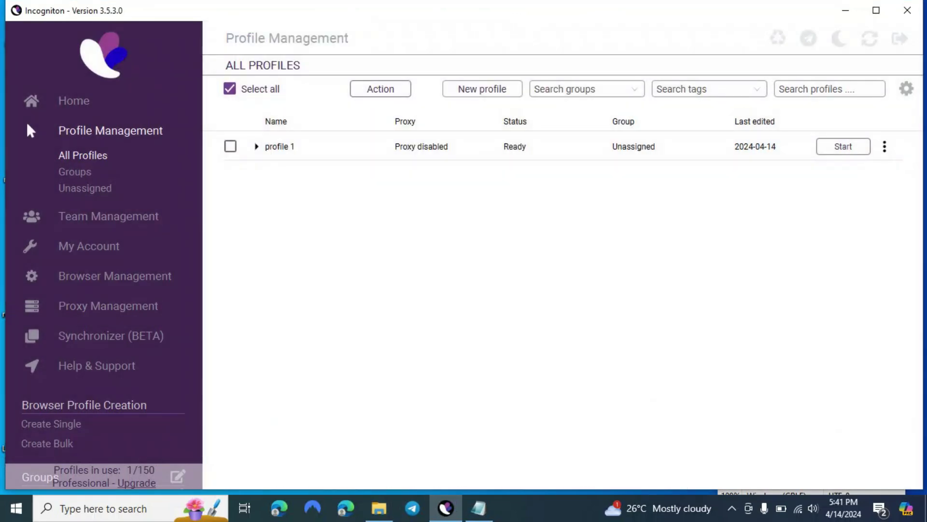
left_click(885, 147)
mouse_move(786, 214)
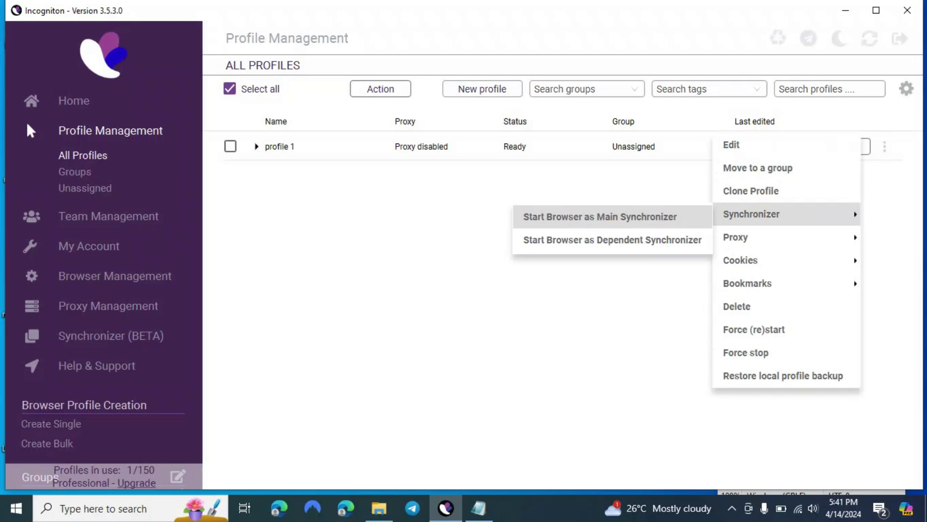
mouse_move(735, 237)
key("Escape")
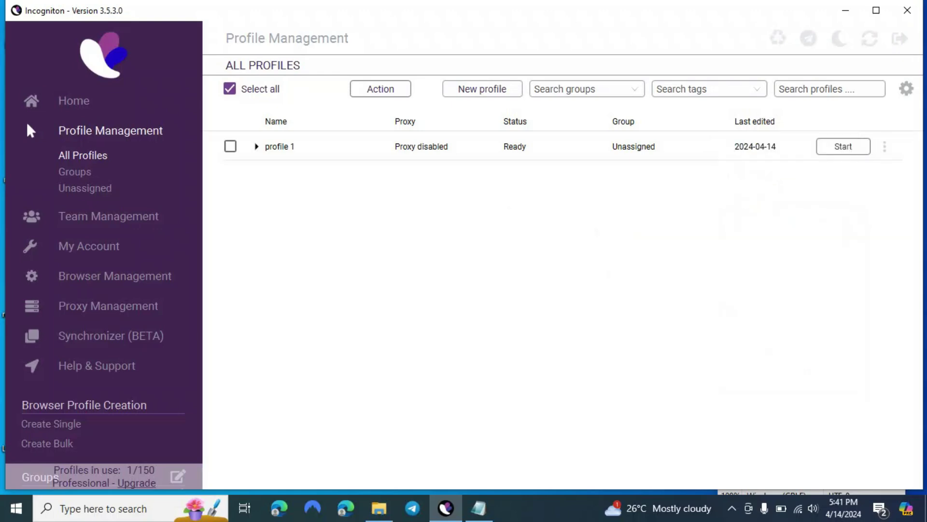
- Create two more browser profiles, keeping the default name "New Profile" and all default settings
left_click(482, 89)
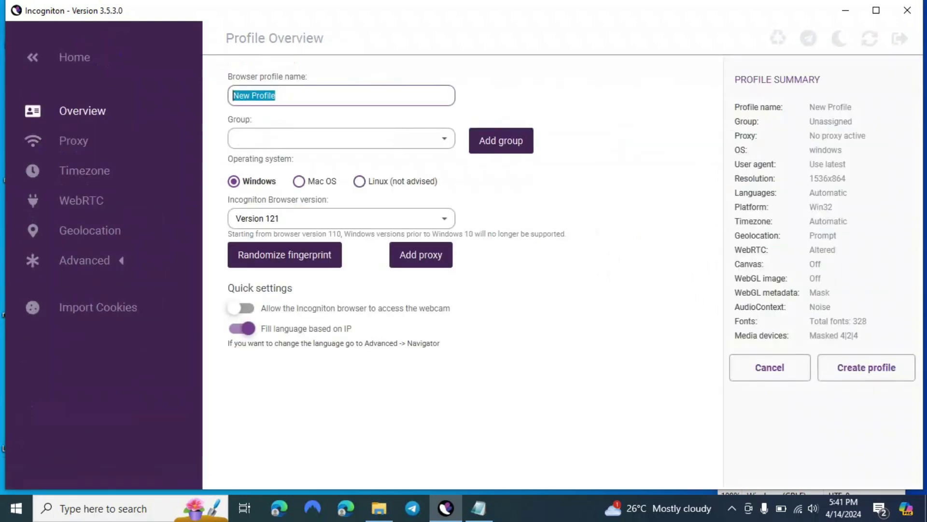
left_click(866, 367)
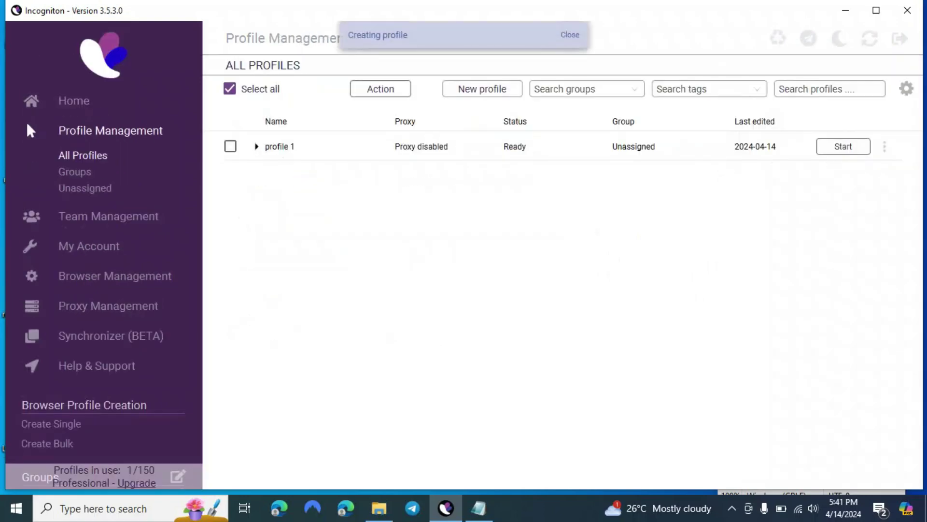
left_click(482, 88)
left_click(867, 367)
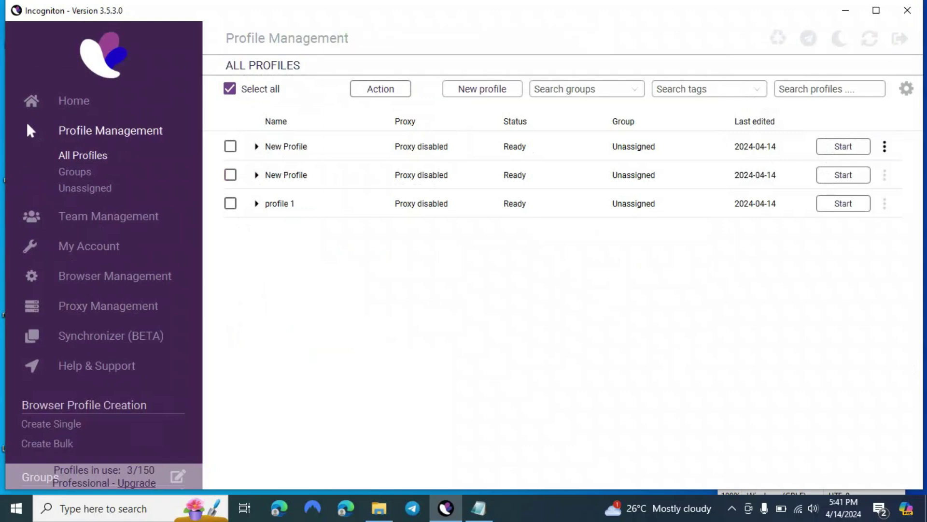
- Start the browser of the first "New Profile" in the list as the main synchronizer
left_click(885, 146)
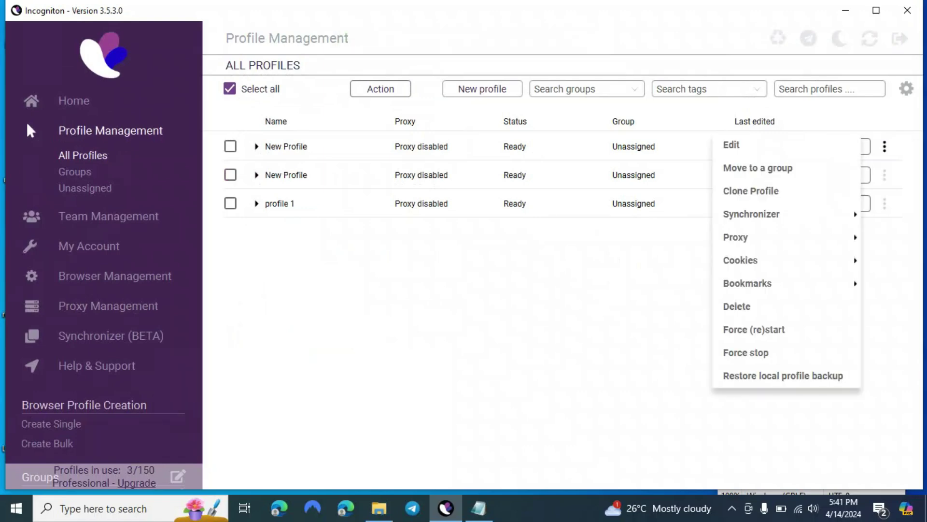
mouse_move(743, 237)
mouse_move(744, 260)
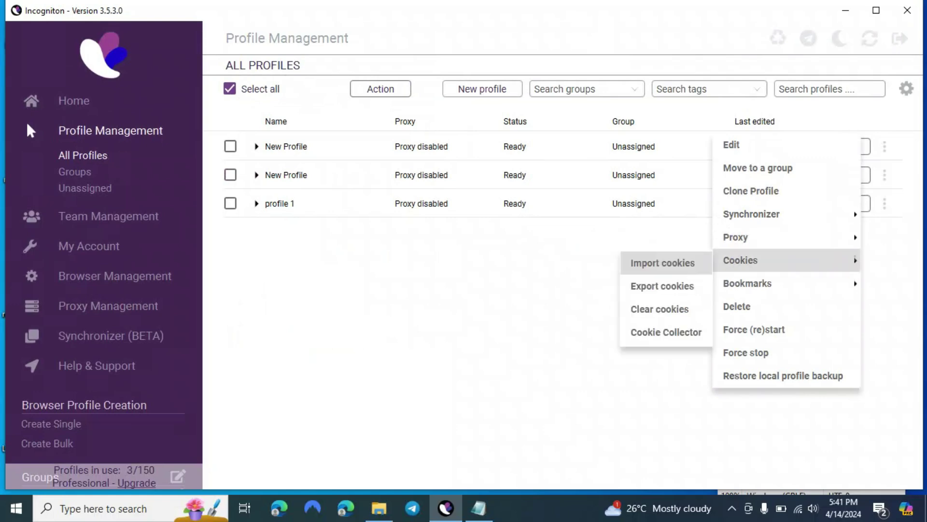
mouse_move(751, 214)
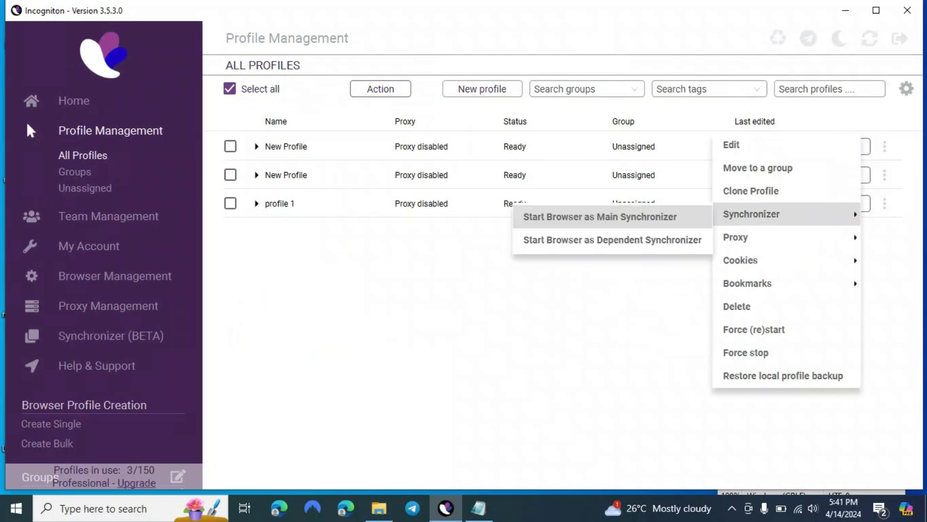
left_click(600, 217)
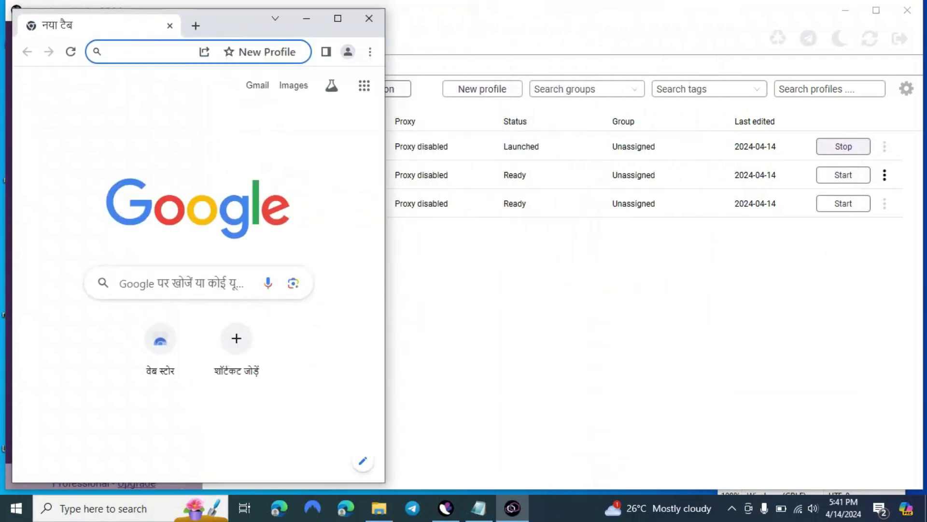
- Start the browser of the second "New Profile" in the list as a dependent synchronizer
left_click(884, 174)
mouse_move(754, 243)
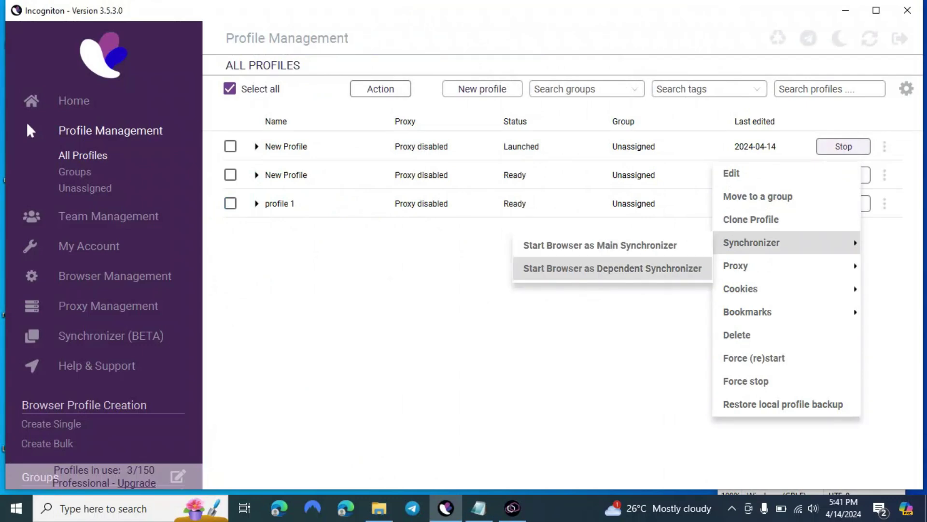
left_click(612, 268)
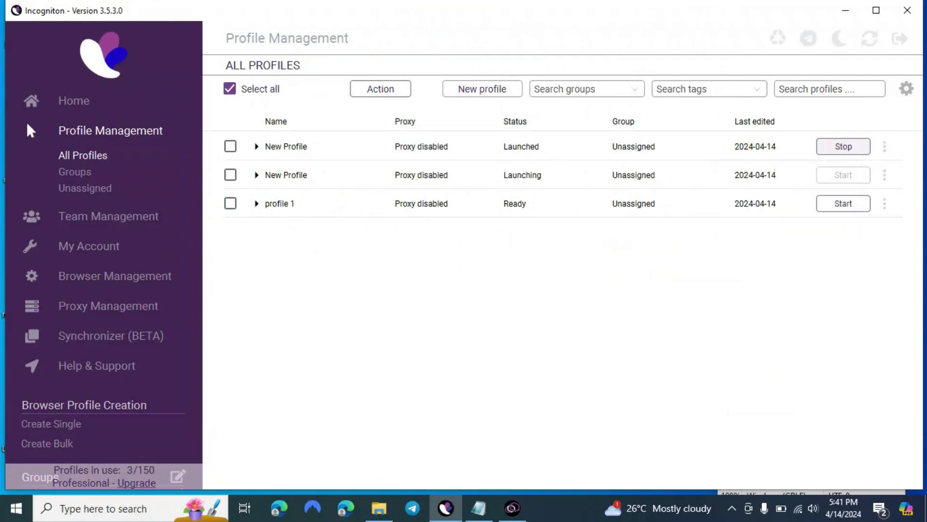
- Start the browser of "profile 1" as a dependent synchronizer
left_click(884, 203)
mouse_move(754, 294)
mouse_move(752, 271)
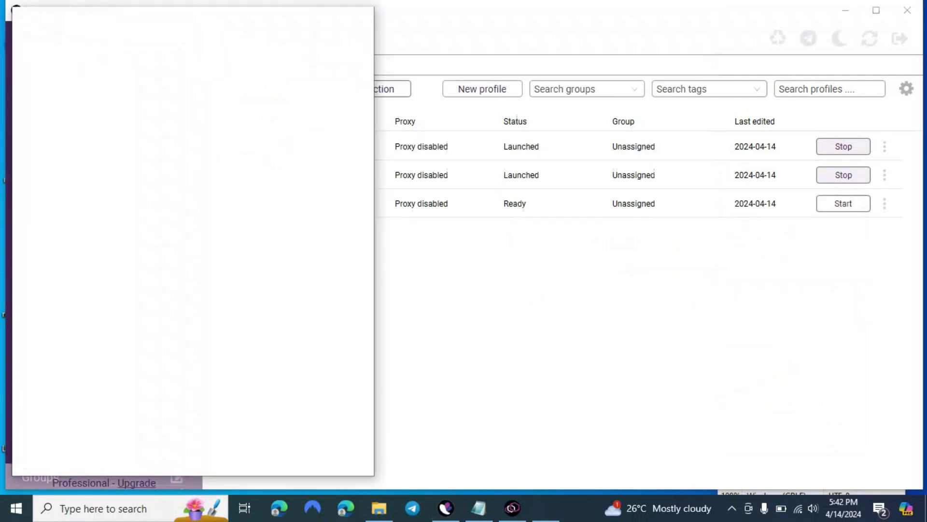
left_click(885, 204)
mouse_move(751, 271)
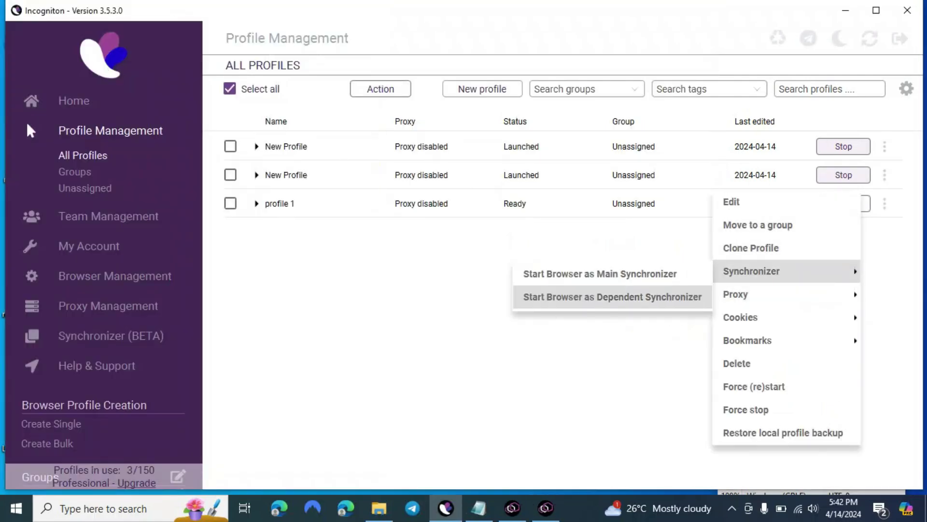
left_click(613, 296)
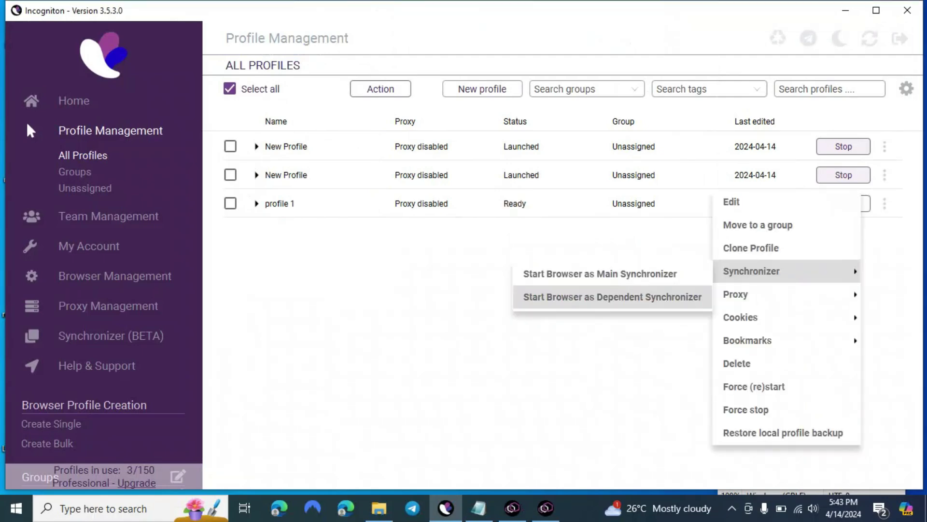
left_click(612, 297)
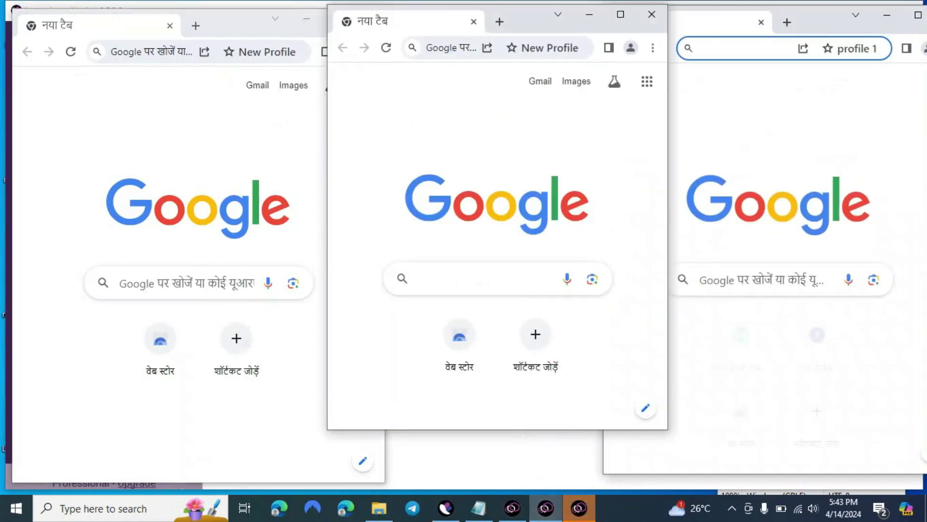
type("ss")
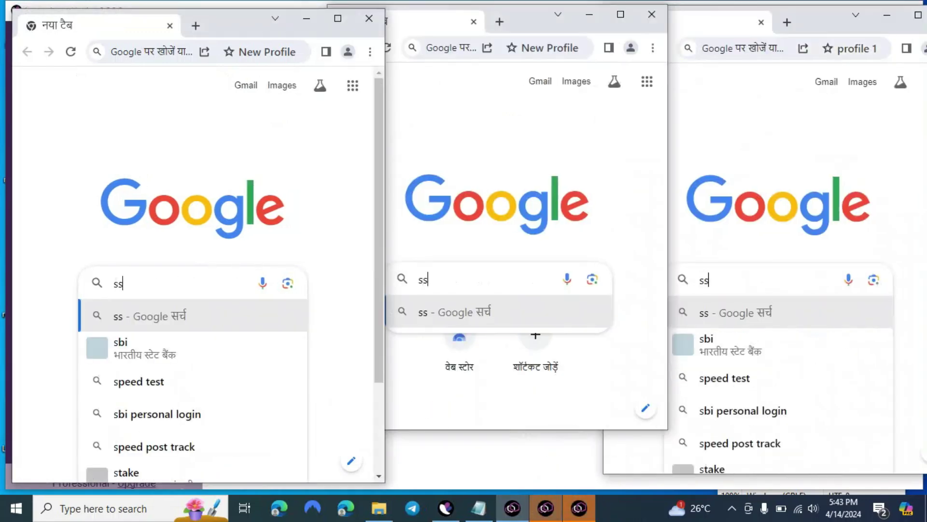
key("BackSpace")
key("BackSpace")
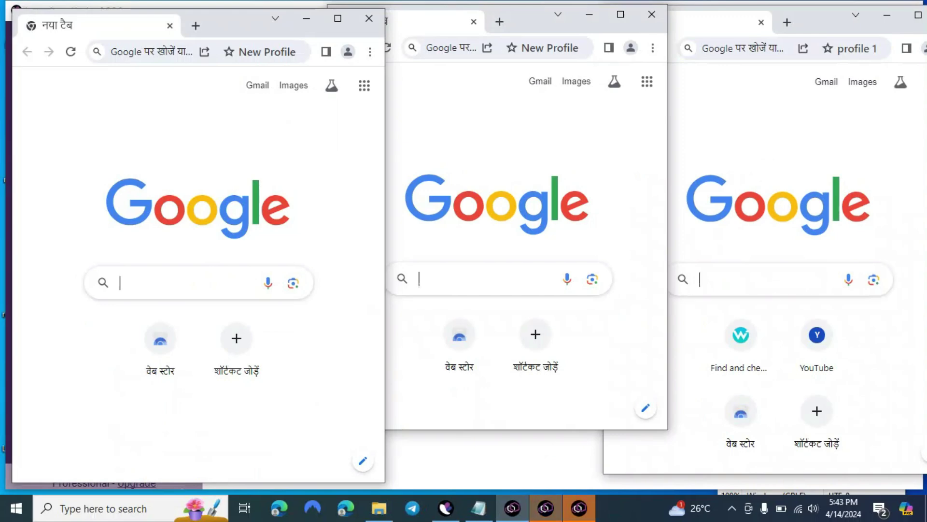
- Open facebook.com in the synchronized browsers by entering the address in the main browser's Google search box
type("faceboook.com")
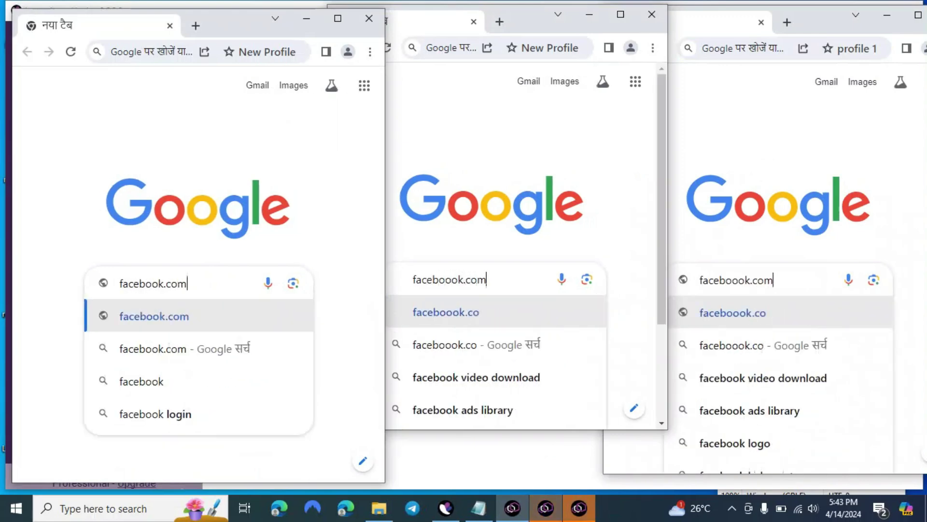
key("BackSpace")
key("BackSpace")
key("BackSpace")
key("BackSpace")
key("BackSpace")
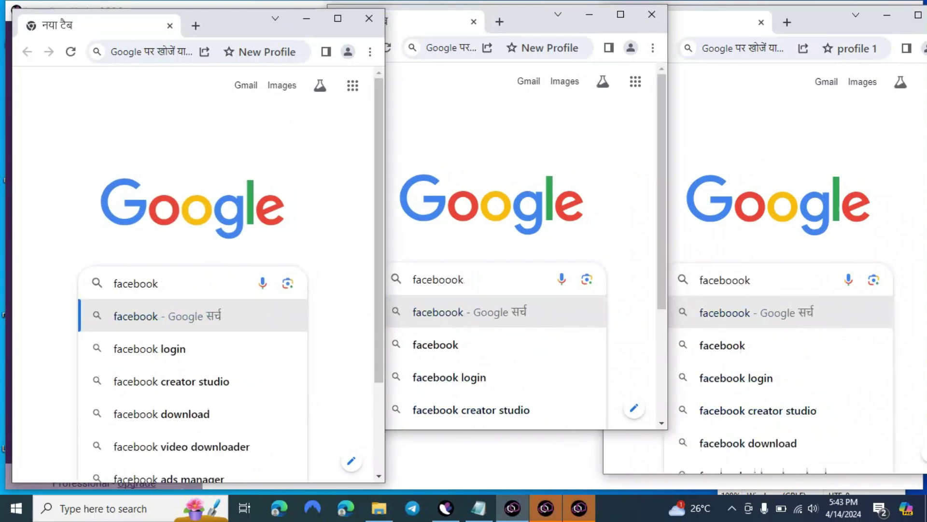
type(".com")
key("BackSpace")
key("BackSpace")
key("BackSpace")
key("BackSpace")
key("BackSpace")
key("BackSpace")
key("BackSpace")
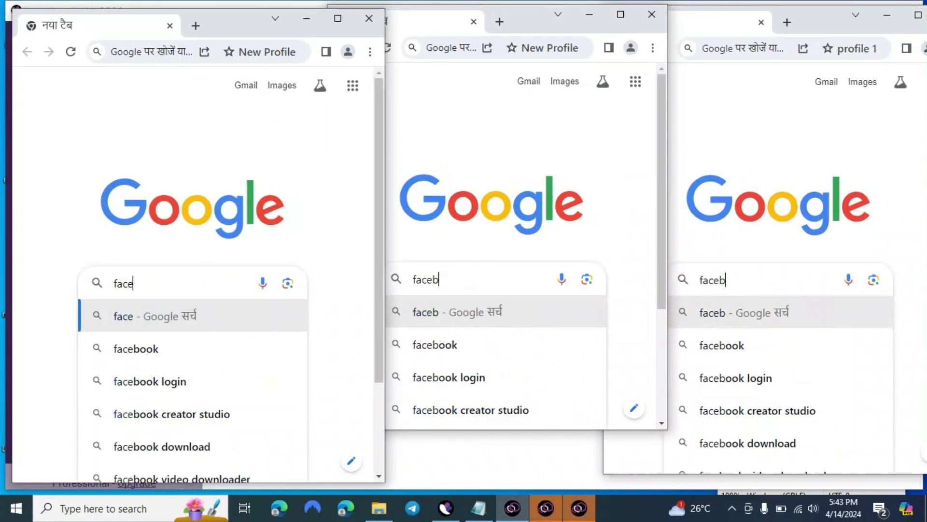
type("book.com")
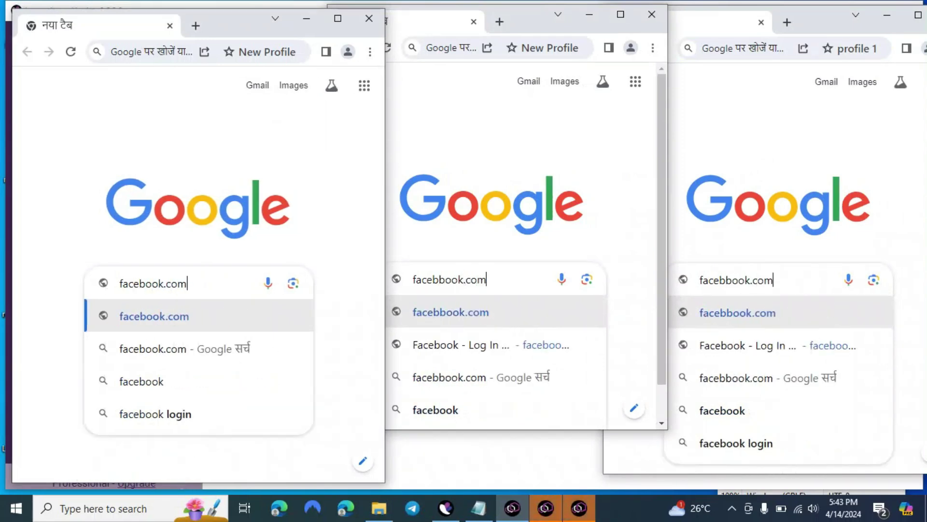
key("Return")
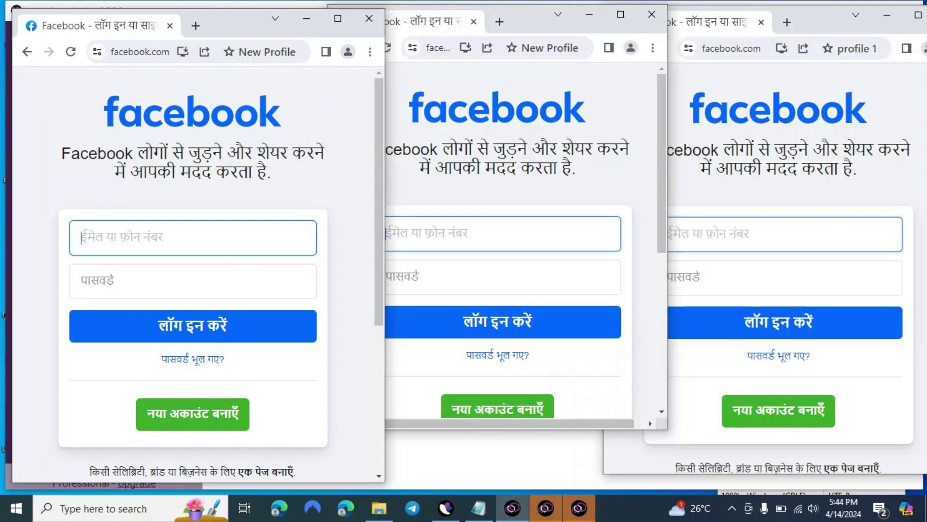
- Open Facebook's new-account form in the main browser and fill the name, surname, contact and new password fields with dummy text
left_click(192, 414)
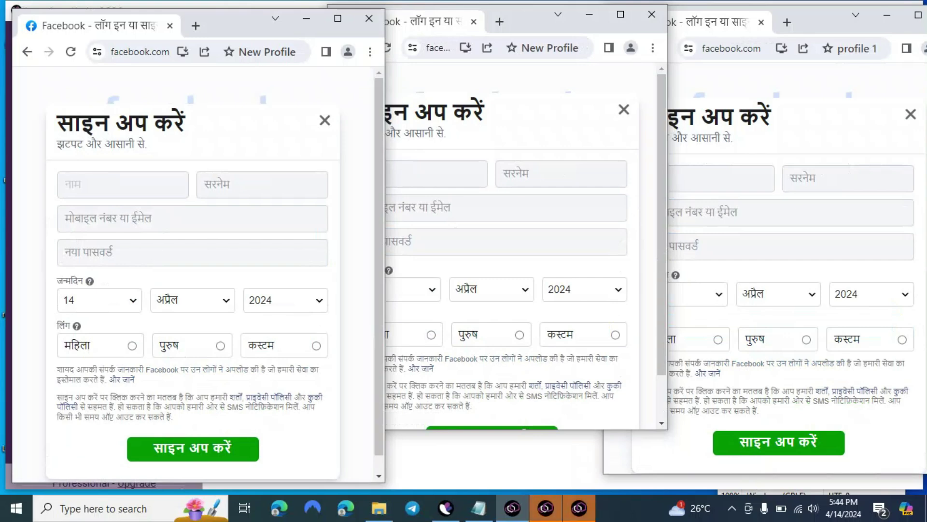
type("jdbwdb")
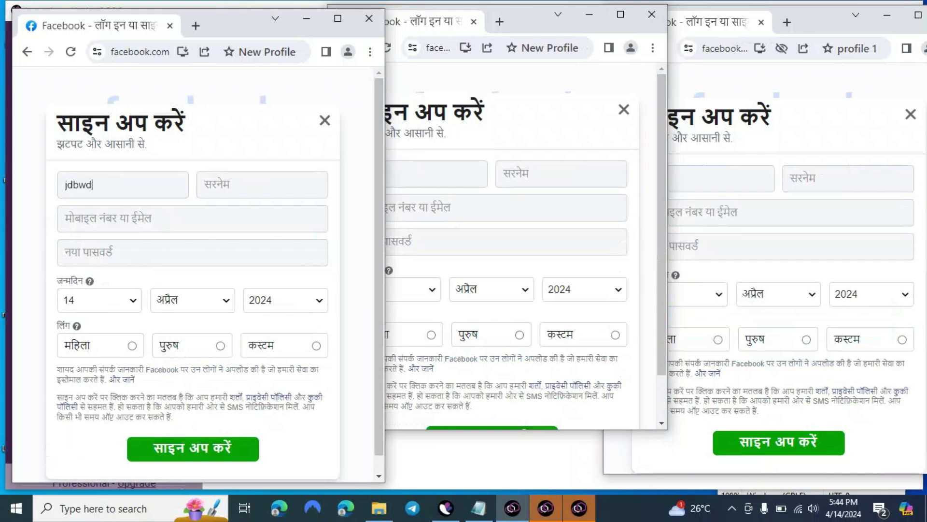
key("Tab")
type("jfejdnin")
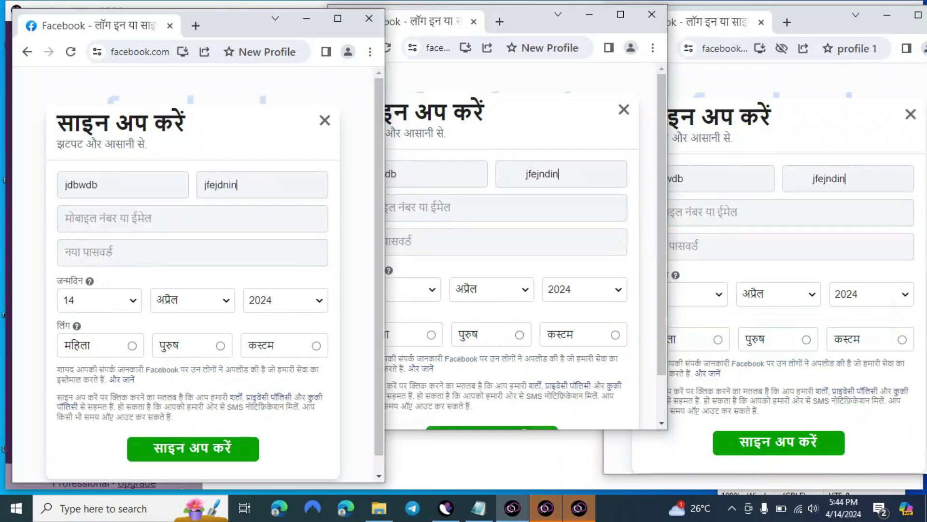
key("Tab")
type("winduwdn")
key("Tab")
type("********")
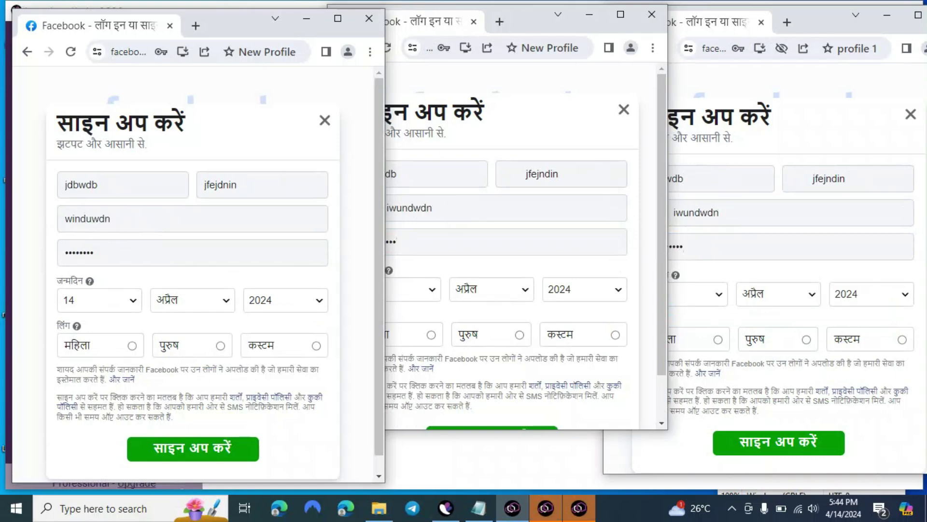
- Bring both dependent browser windows forward and move the "profile 1" window inward to compare the entries in their sign-up forms
left_click(534, 22)
left_click(786, 22)
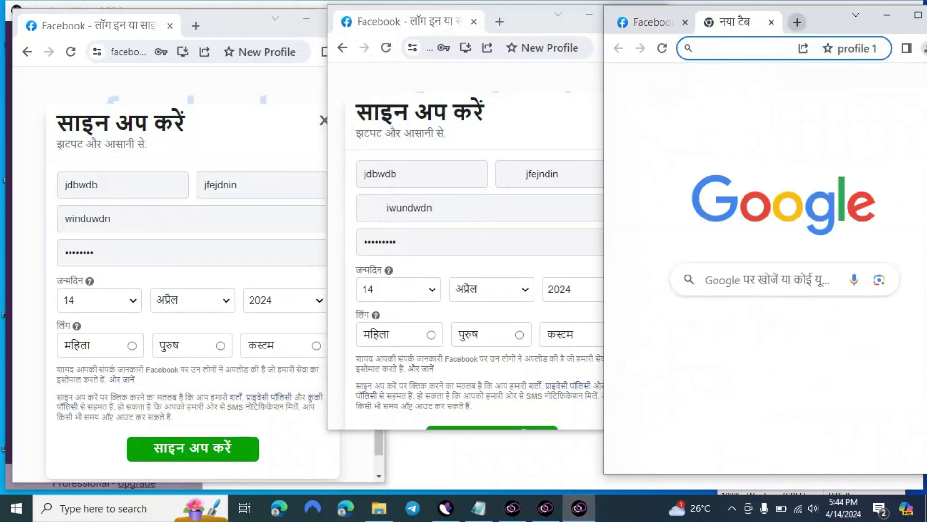
key("ctrl+w")
left_click_drag(820, 19, 701, 15)
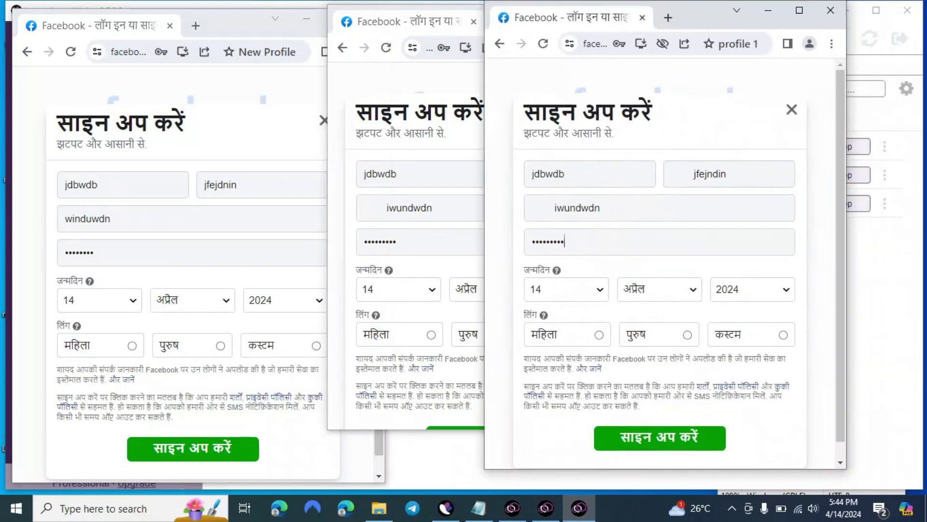
- Close the three synchronized browser windows, first both dependent ones and finally the main browser
left_click(831, 10)
left_click(651, 14)
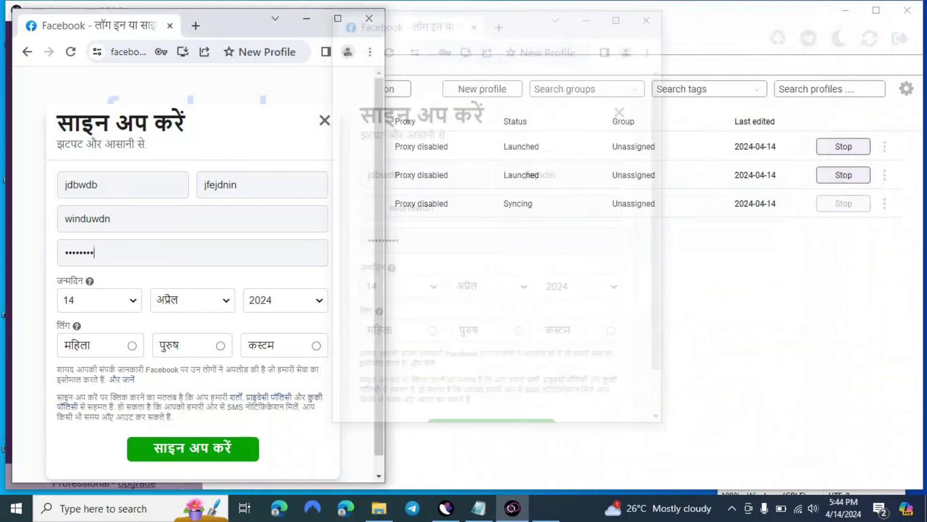
left_click(368, 19)
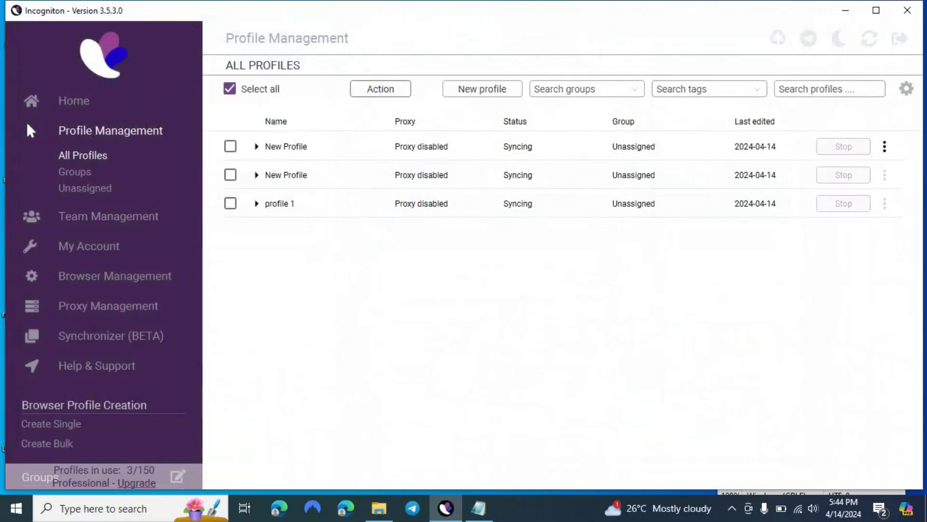
- Examine the synchronizer options for the first profile in the list and the cookie, proxy and synchronizer options for "profile 1"
left_click(885, 146)
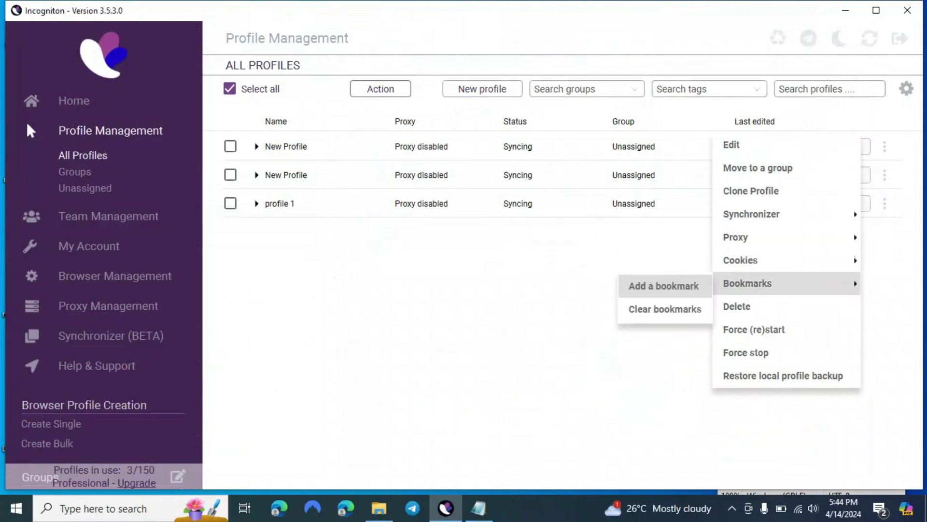
mouse_move(753, 214)
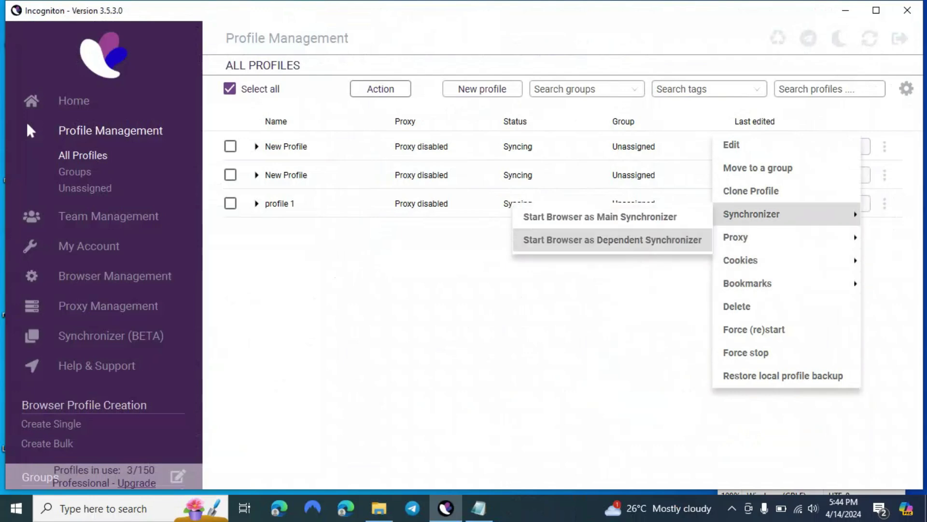
left_click(30, 130)
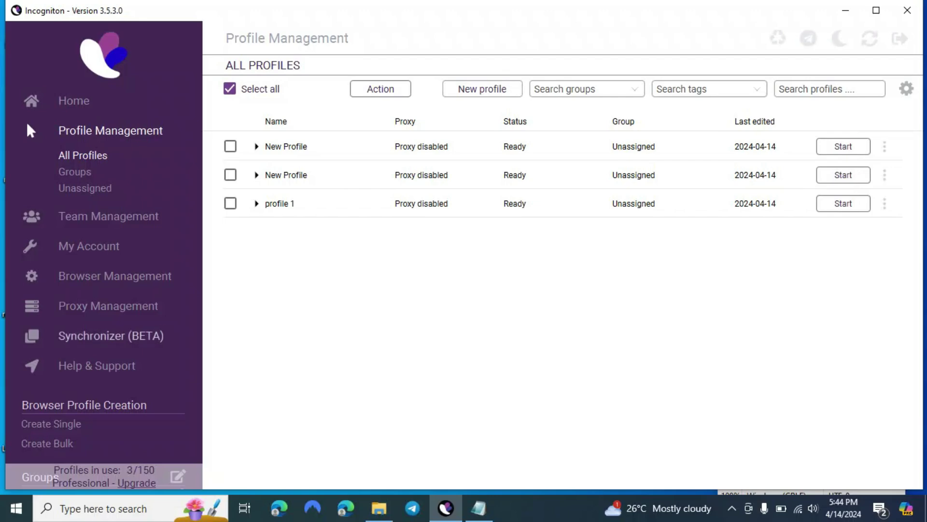
left_click(885, 203)
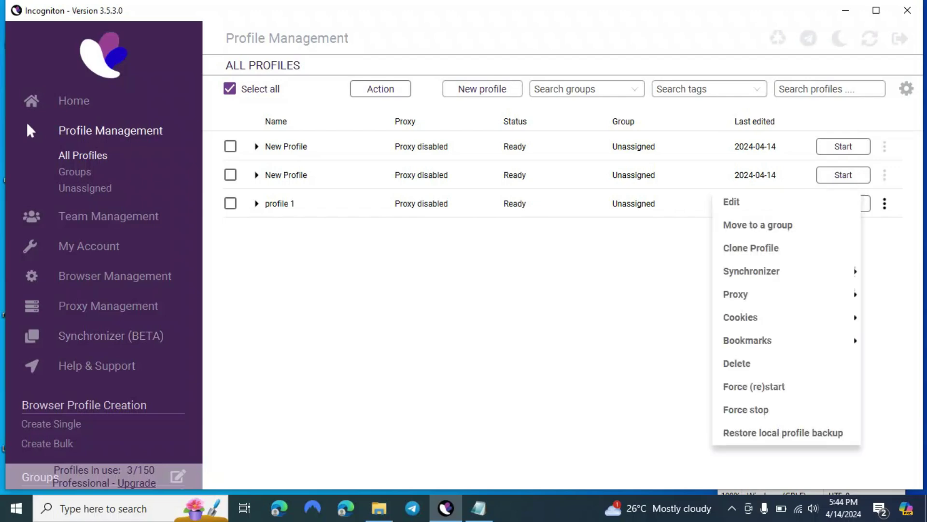
mouse_move(740, 317)
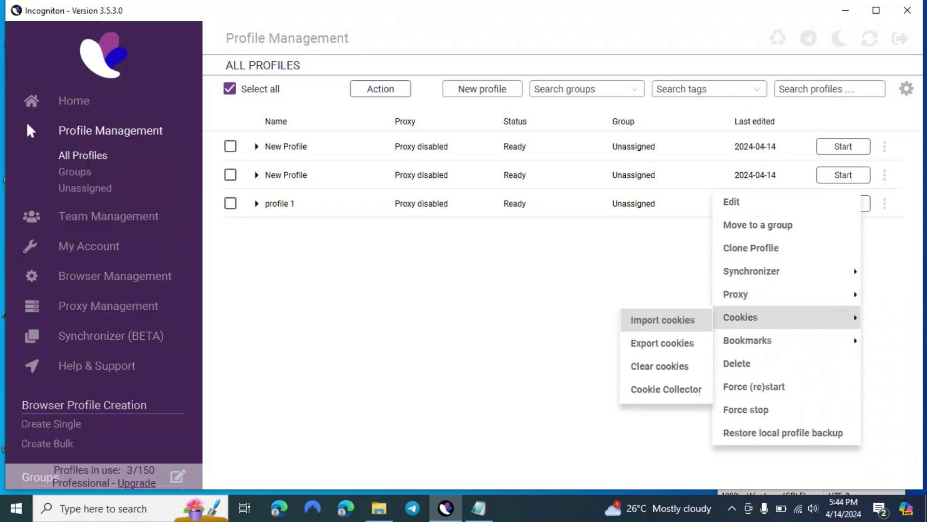
mouse_move(735, 294)
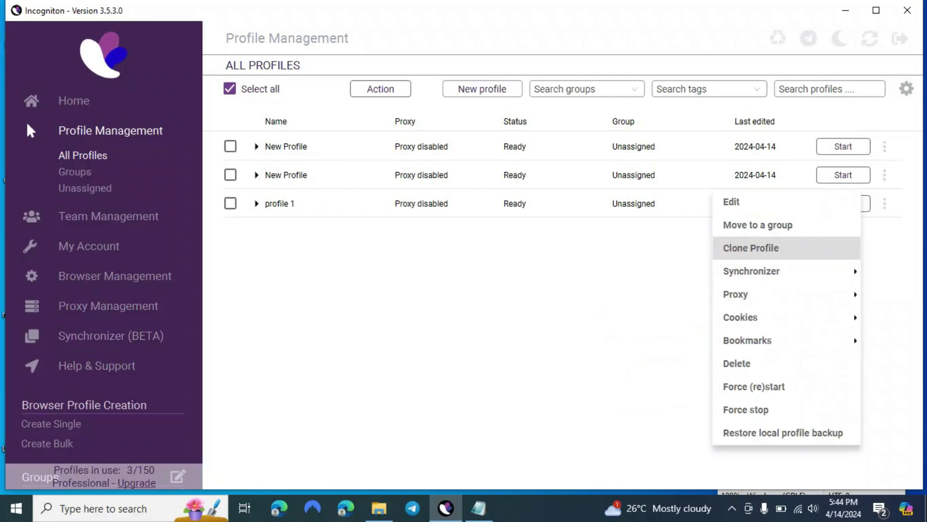
mouse_move(752, 271)
left_click(612, 297)
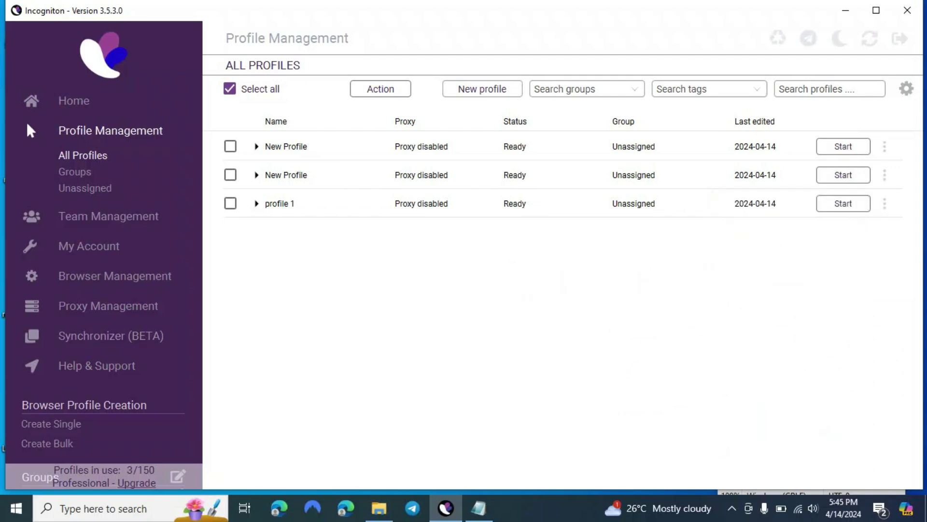